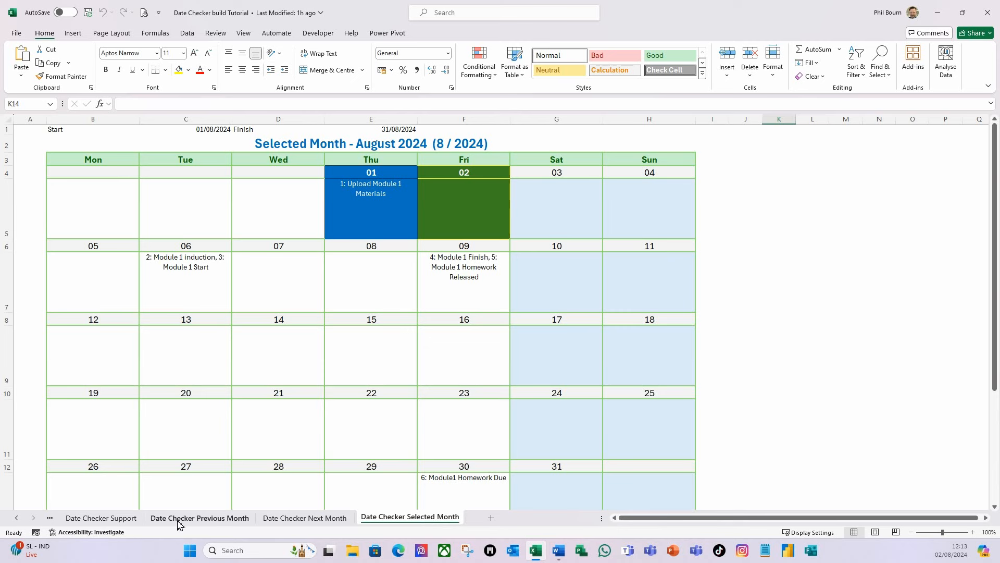
Go to the Date Checker sheet and remove its sheet protection
{"action": "left_click", "coordinate": [17, 519]}
{"action": "left_click", "coordinate": [16, 519]}
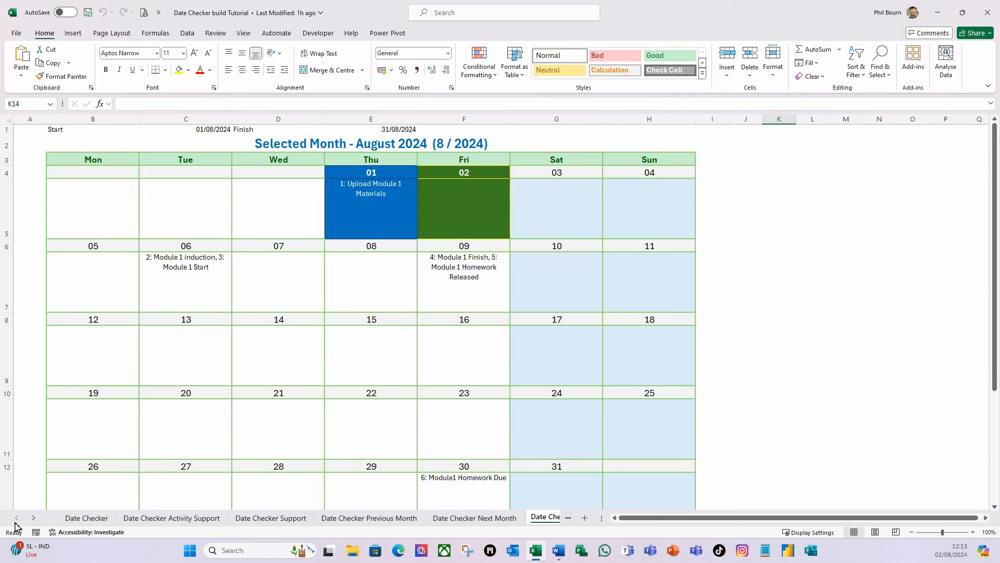
{"action": "left_click", "coordinate": [75, 519]}
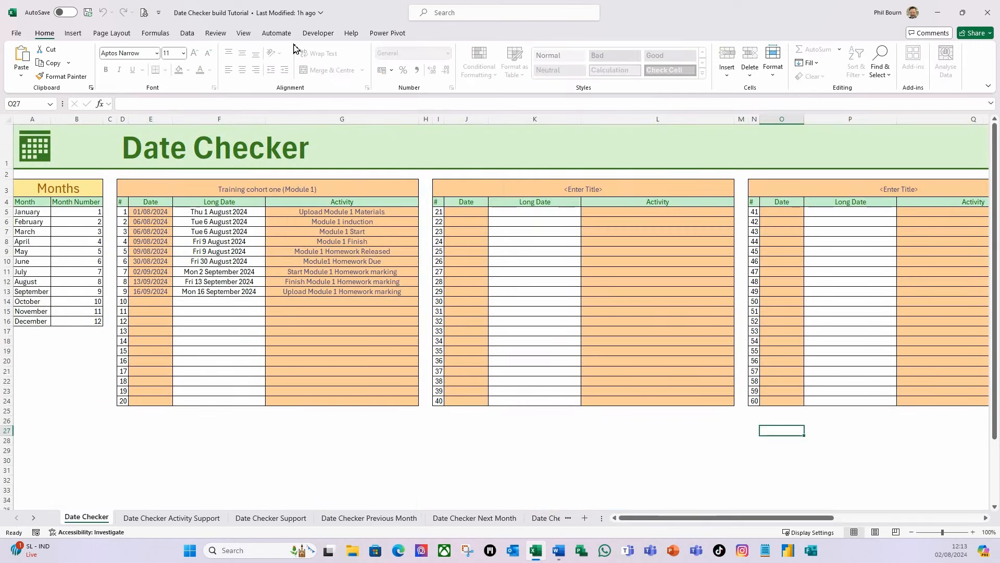
{"action": "left_click", "coordinate": [216, 35]}
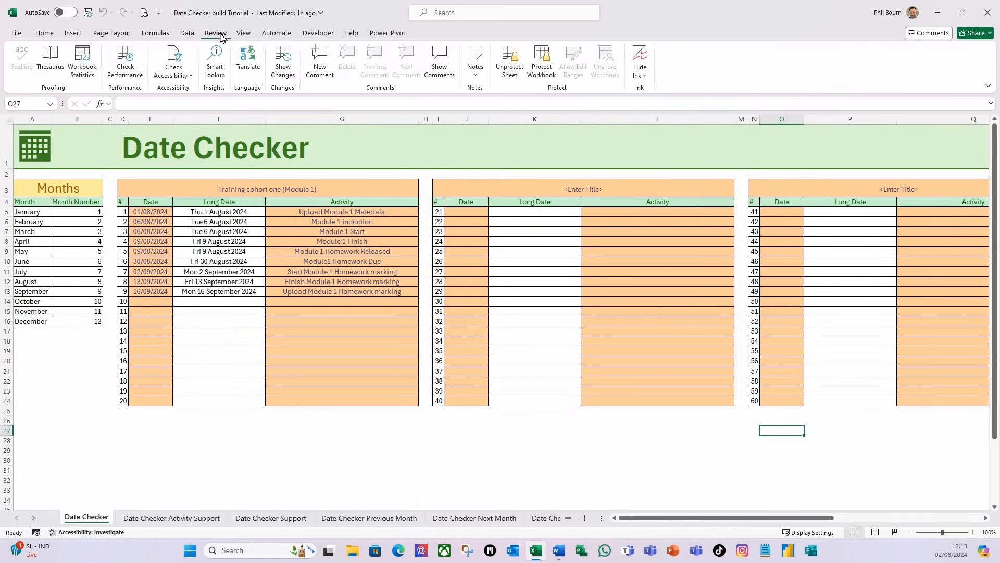
{"action": "left_click", "coordinate": [511, 67]}
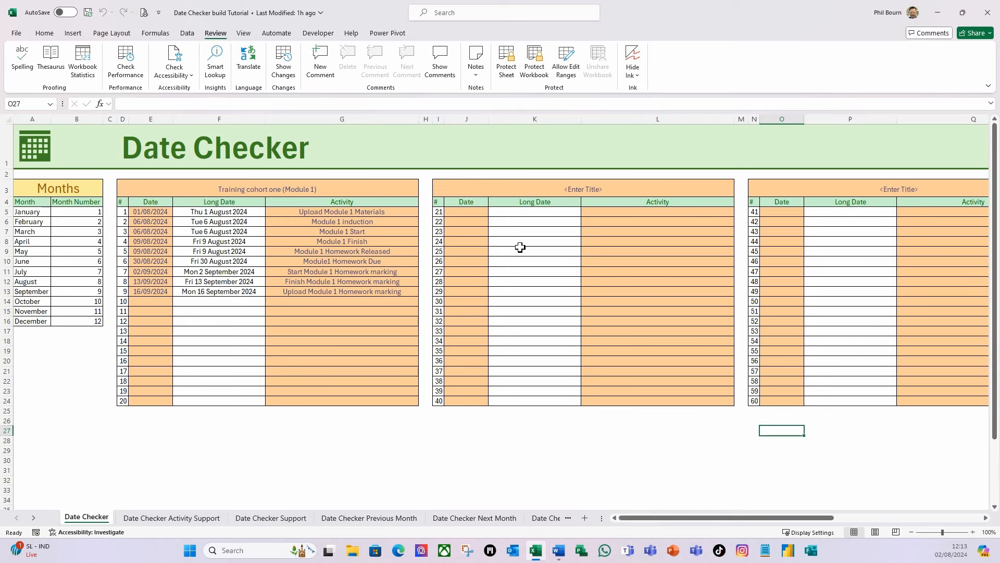
{"action": "left_click", "coordinate": [536, 73]}
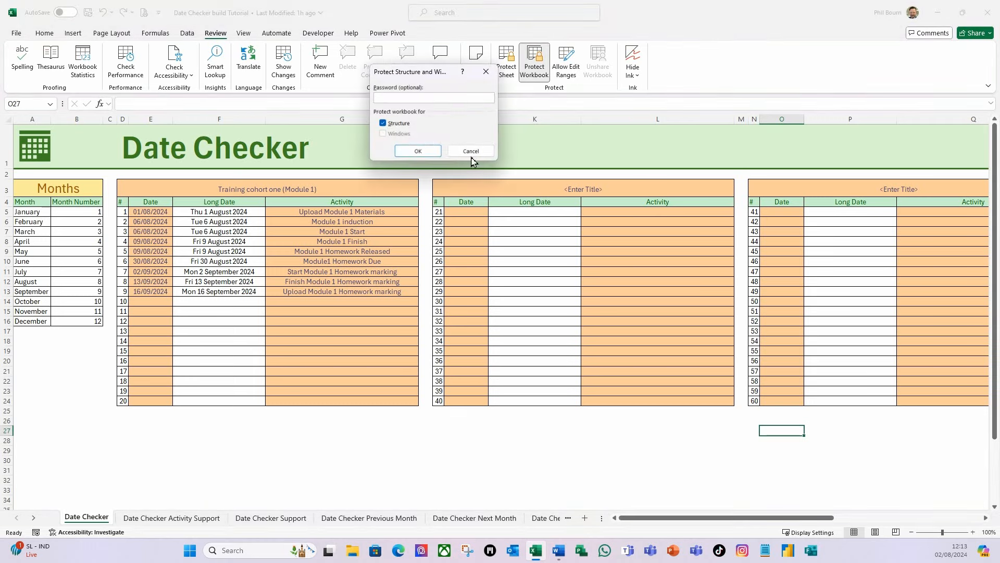
{"action": "left_click", "coordinate": [418, 151]}
{"action": "left_click", "coordinate": [536, 67]}
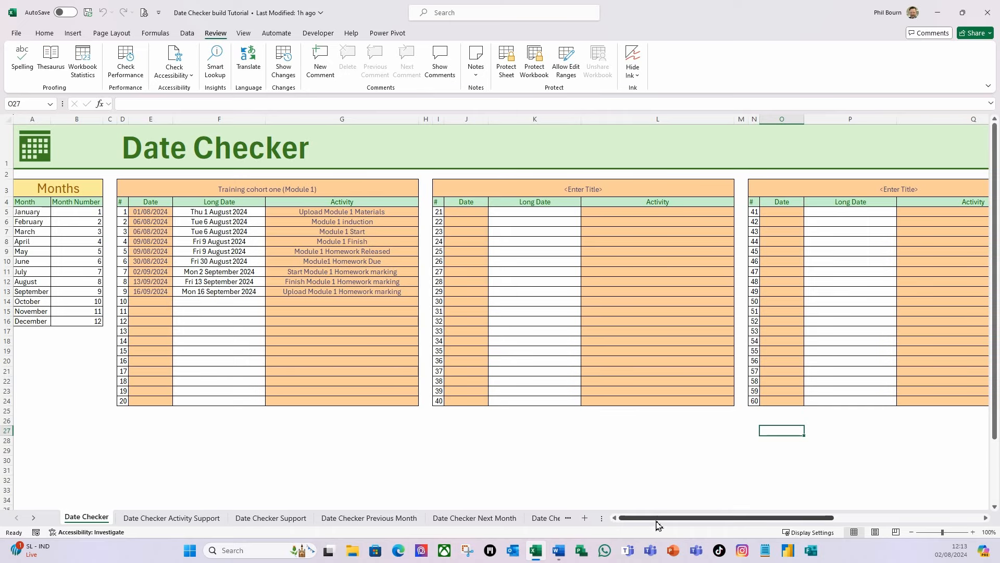
Unhide the NextMonth, SelectedMonth and PrevMonth calendar objects on the Date Checker sheet and view them beneath the activity tables
{"action": "left_click_drag", "start_coordinate": [658, 520], "coordinate": [641, 520]}
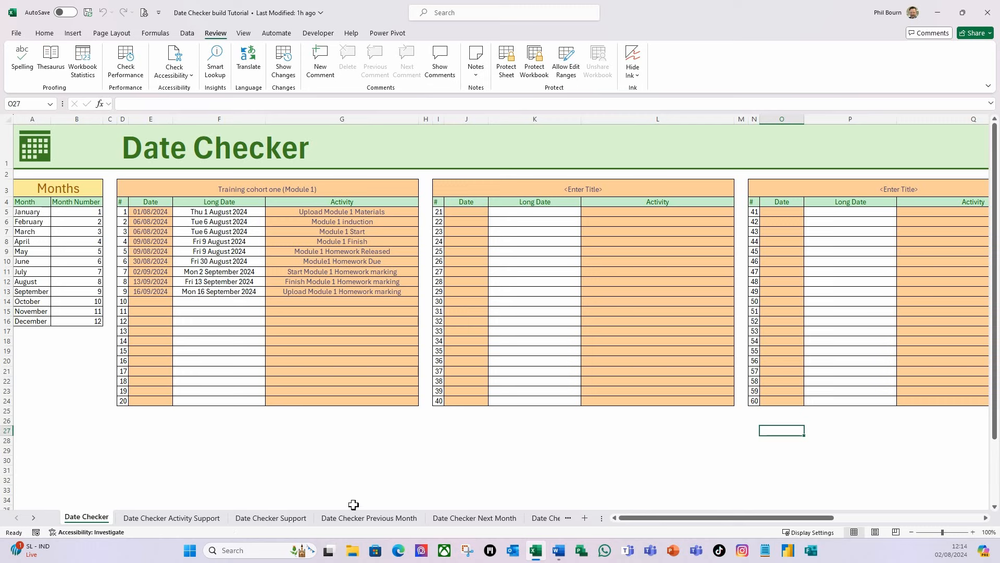
{"action": "left_click_drag", "start_coordinate": [632, 517], "coordinate": [791, 528]}
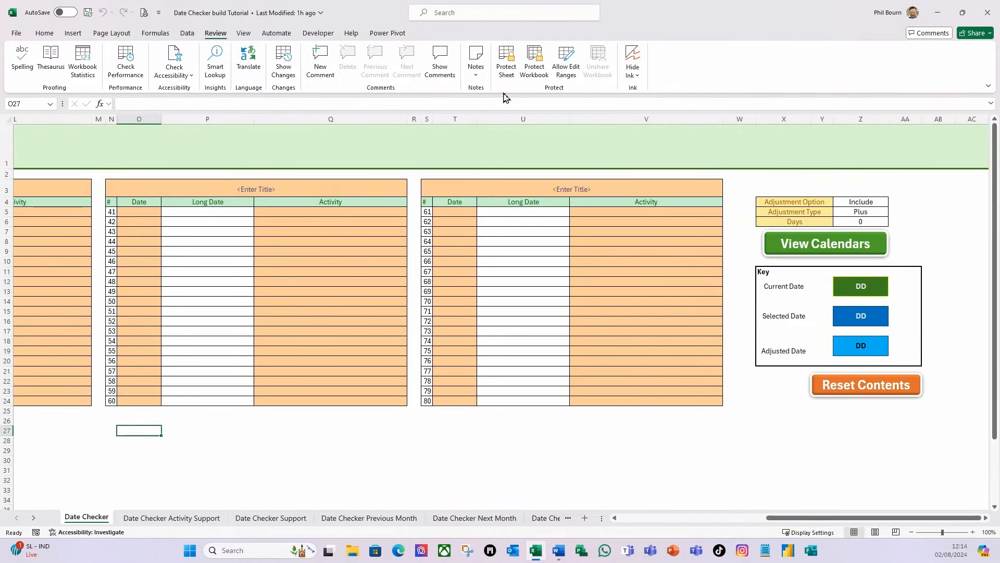
{"action": "left_click", "coordinate": [44, 32]}
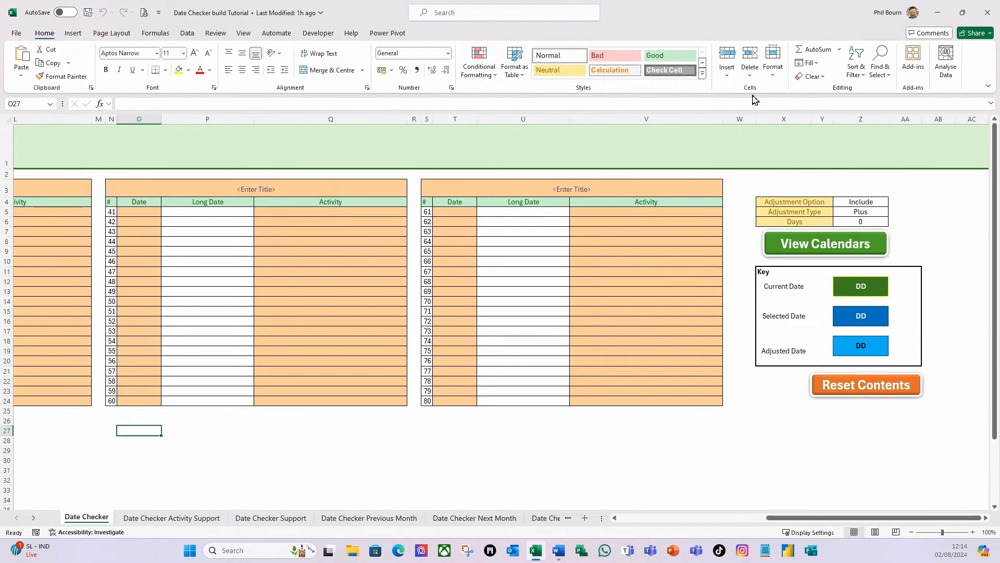
{"action": "left_click", "coordinate": [881, 68]}
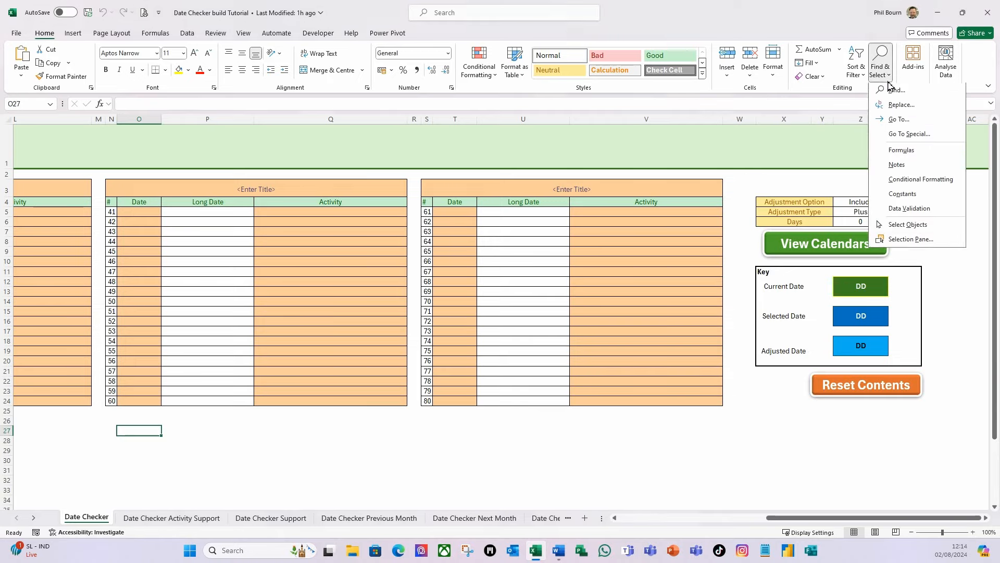
{"action": "left_click", "coordinate": [904, 240]}
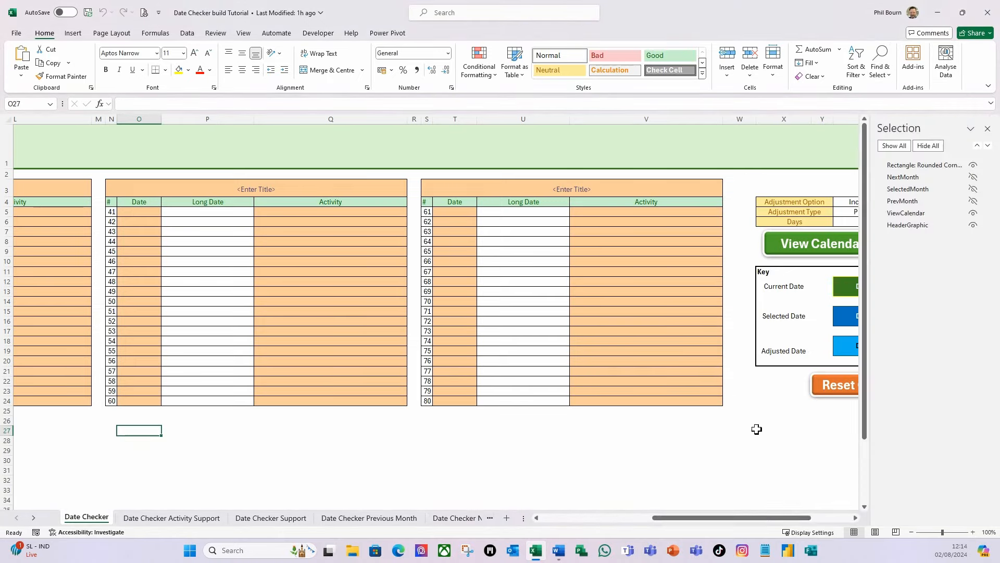
{"action": "left_click_drag", "start_coordinate": [746, 518], "coordinate": [593, 520]}
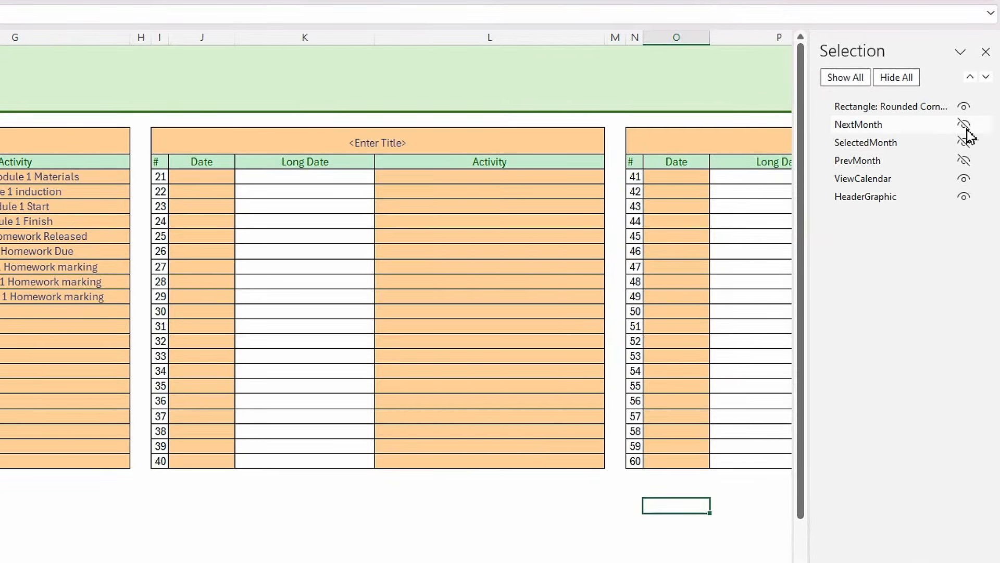
{"action": "left_click", "coordinate": [965, 128]}
{"action": "left_click", "coordinate": [964, 143]}
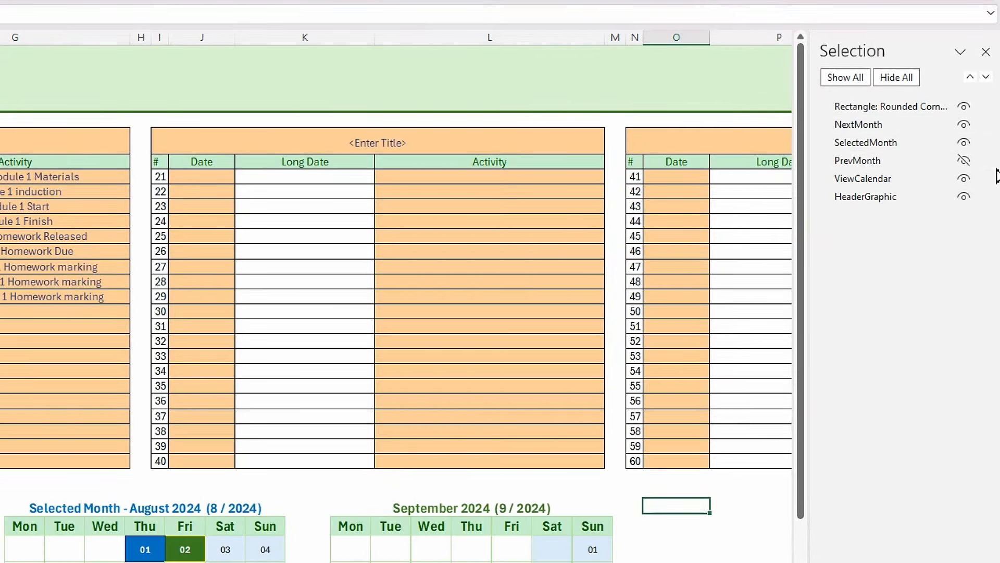
{"action": "left_click", "coordinate": [964, 160]}
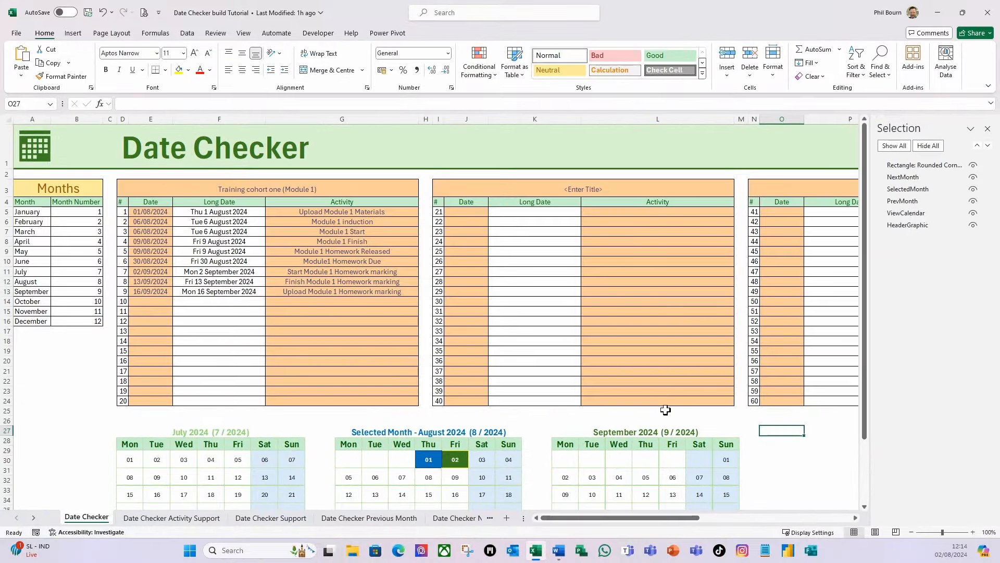
{"action": "scroll", "coordinate": [665, 409], "scroll_direction": "down", "scroll_amount": 4}
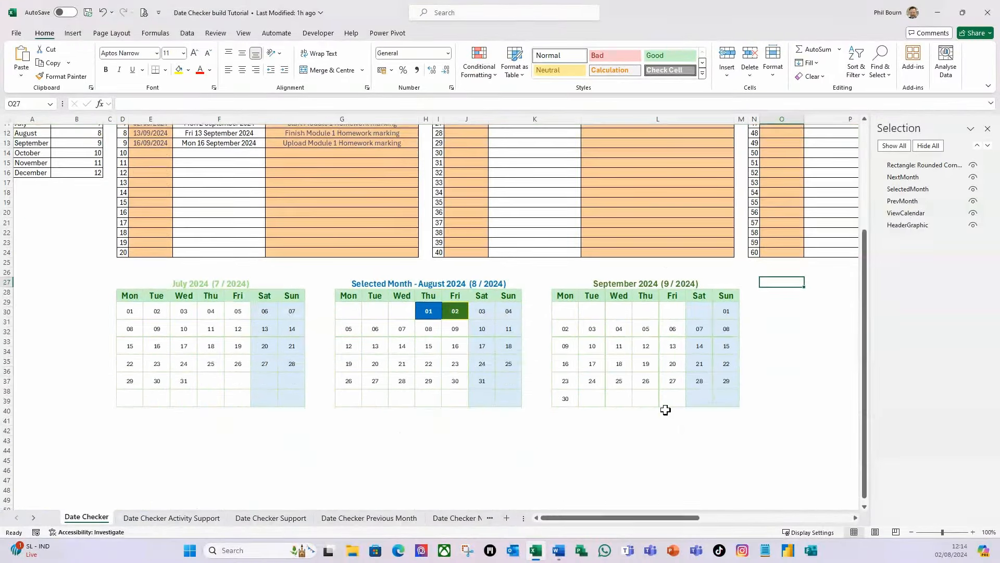
{"action": "scroll", "coordinate": [664, 409], "scroll_direction": "down", "scroll_amount": 1}
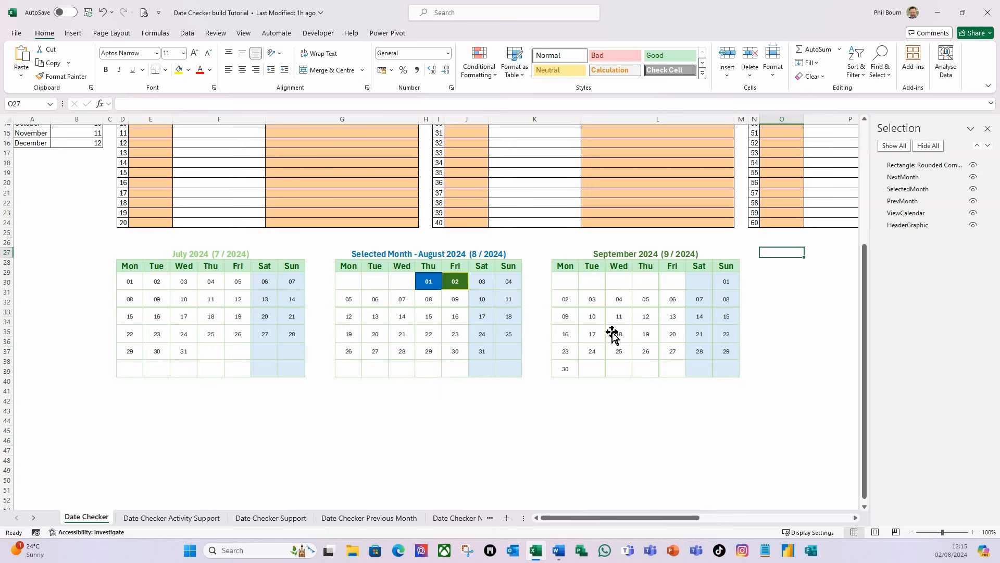
{"action": "left_click", "coordinate": [988, 129]}
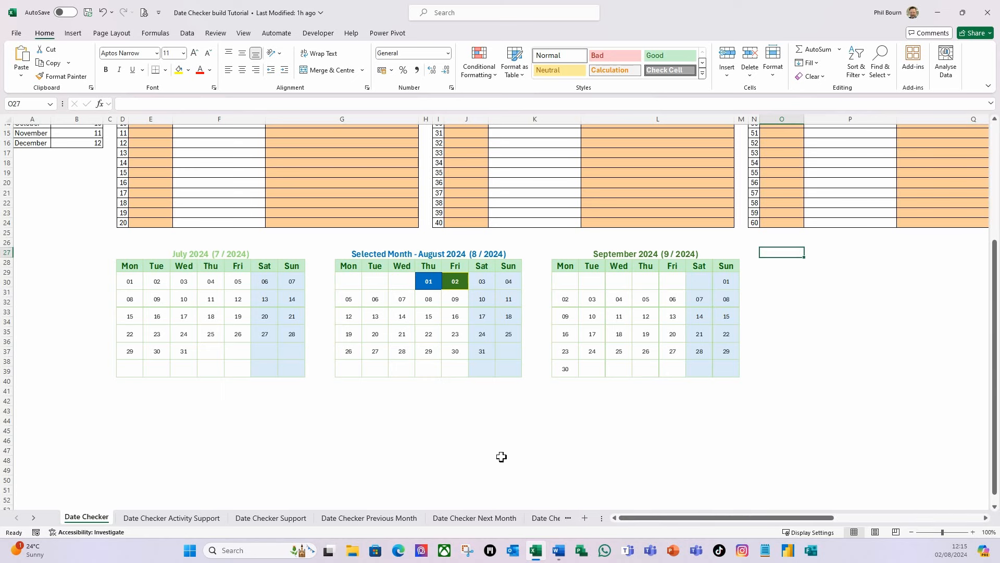
On the Date Checker Activity Support sheet, enter the headings Selected, Previous and Next in cells J1 to L1
{"action": "left_click", "coordinate": [168, 521]}
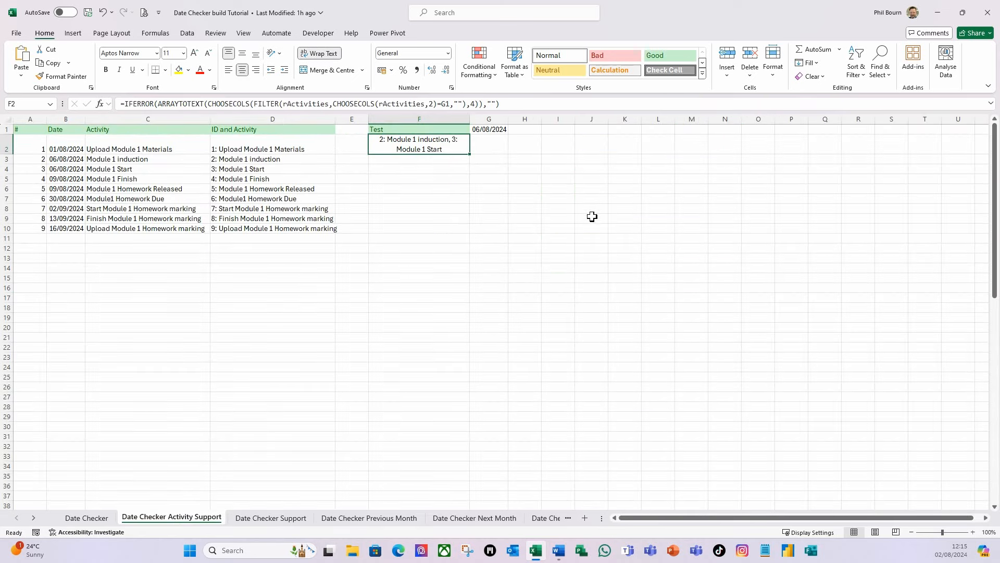
{"action": "left_click", "coordinate": [592, 130]}
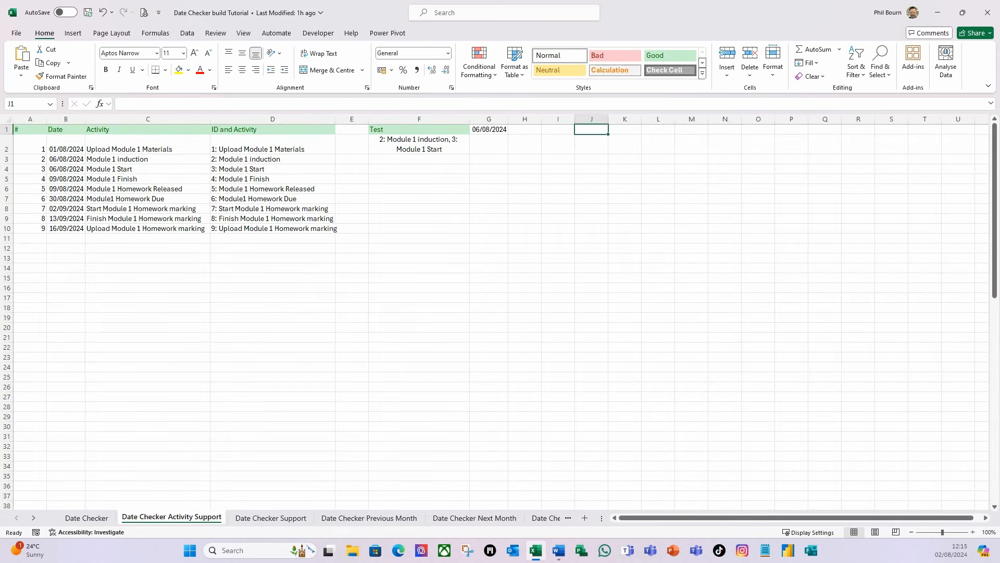
{"action": "type", "text": "Selected"}
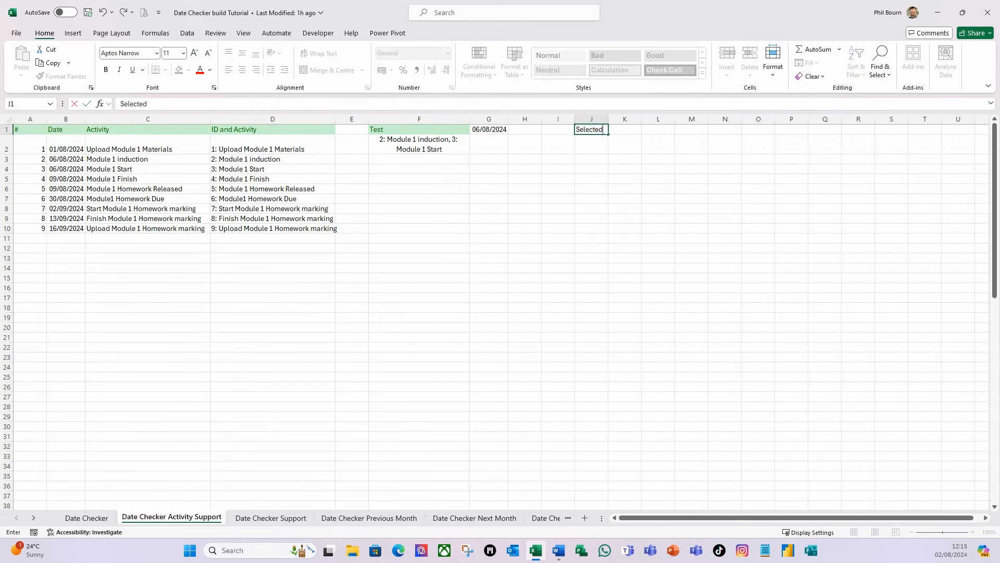
{"action": "key", "text": "Tab"}
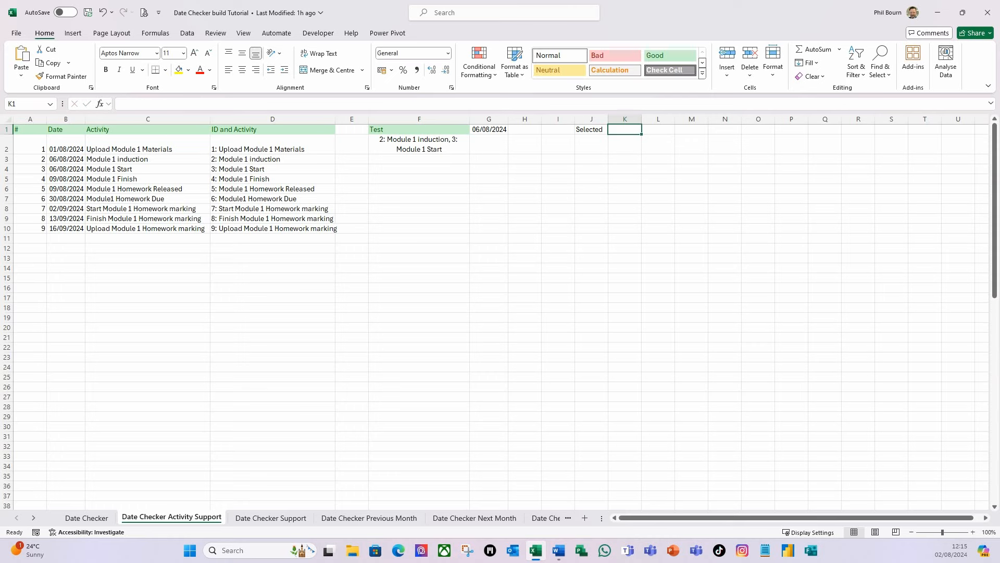
{"action": "type", "text": "Previo"}
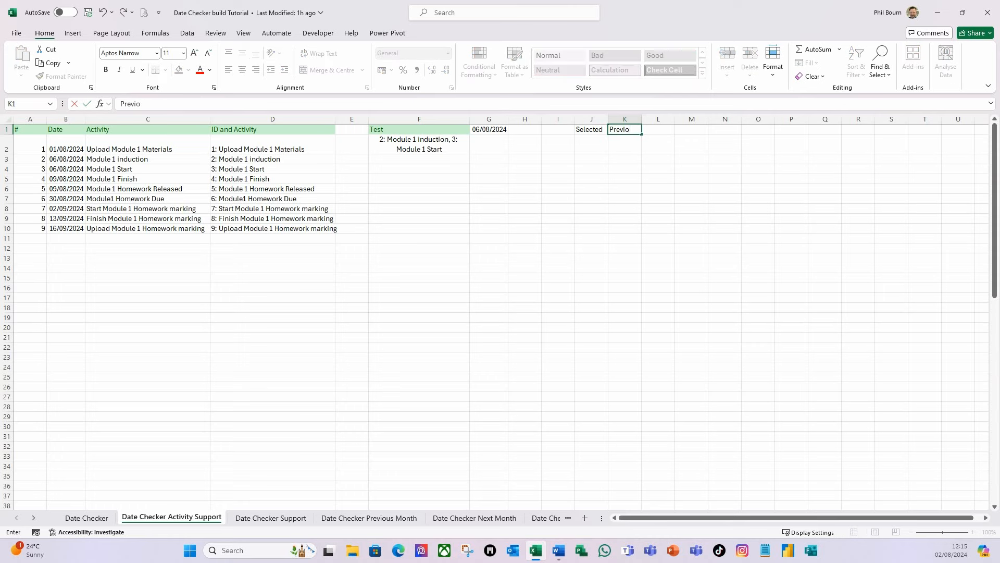
{"action": "type", "text": "us"}
{"action": "key", "text": "Tab"}
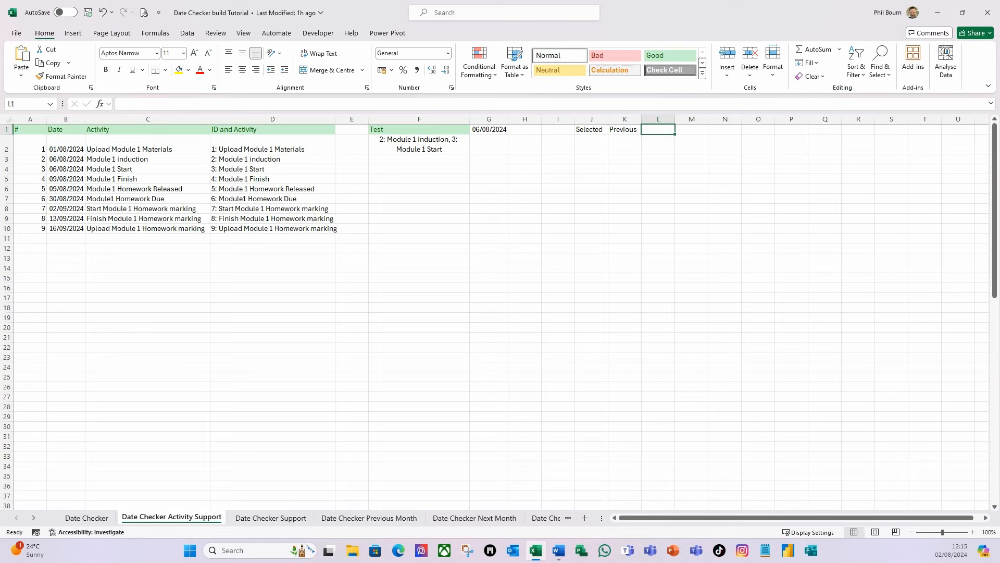
{"action": "type", "text": "Next"}
{"action": "key", "text": "Tab"}
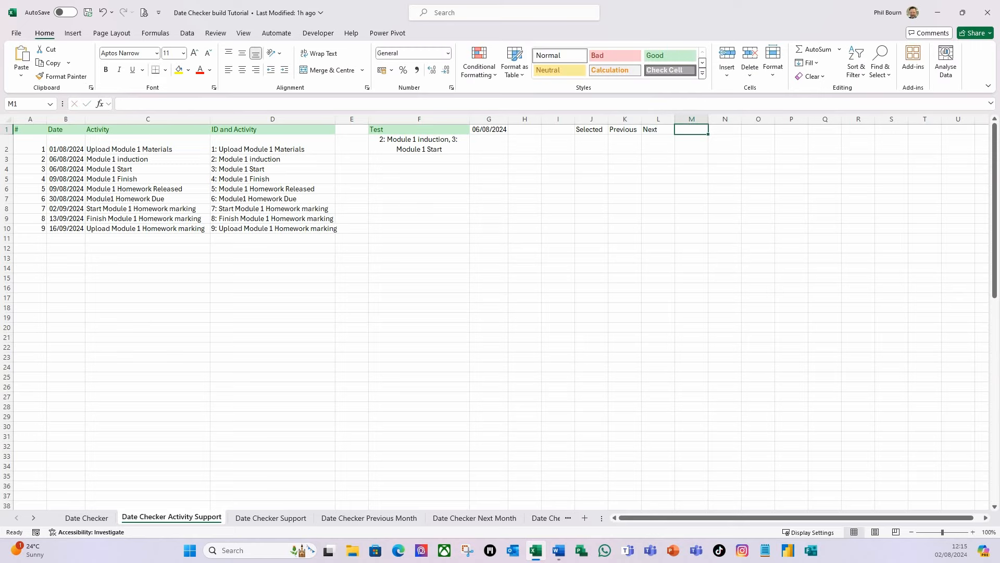
Add the row labels Date in I2 and Activity Count in I3 on the Activity Support sheet, and fit column I to its contents
{"action": "left_click", "coordinate": [264, 518]}
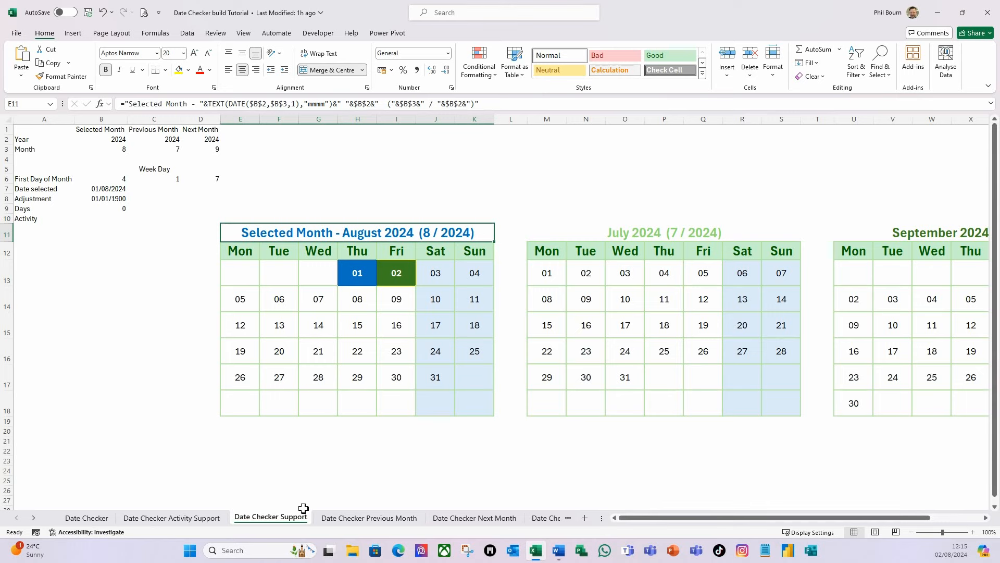
{"action": "left_click", "coordinate": [191, 518]}
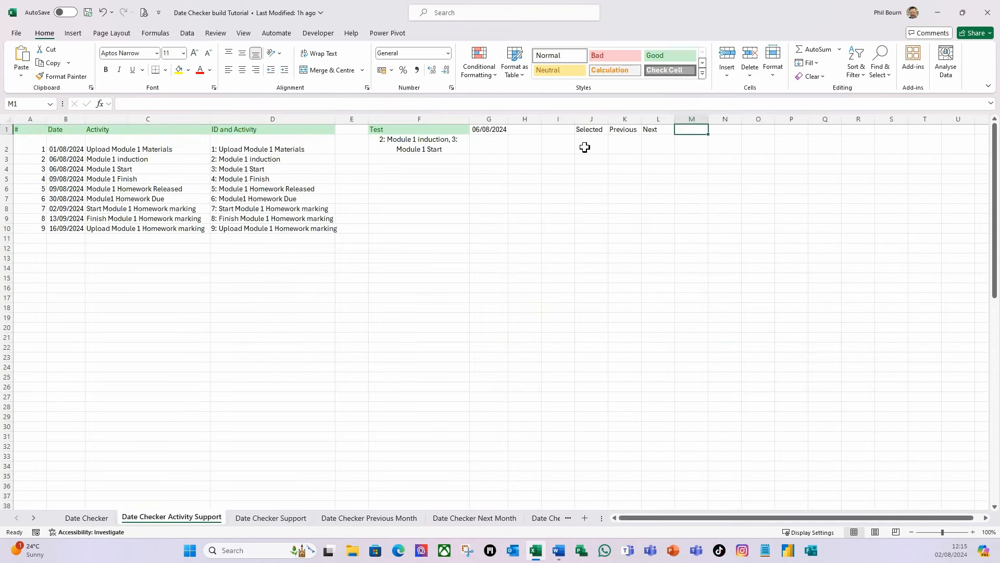
{"action": "left_click", "coordinate": [556, 145]}
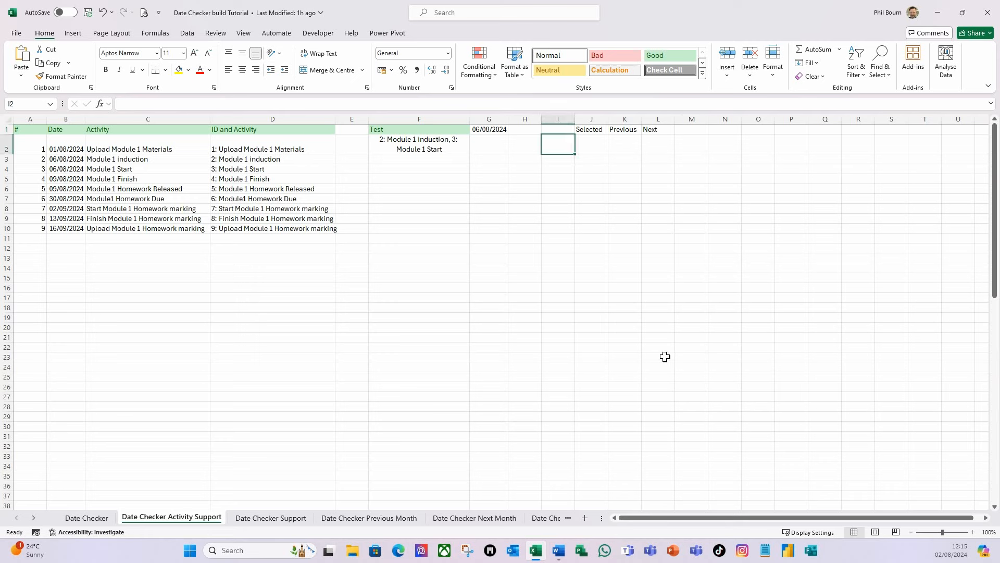
{"action": "type", "text": "D"}
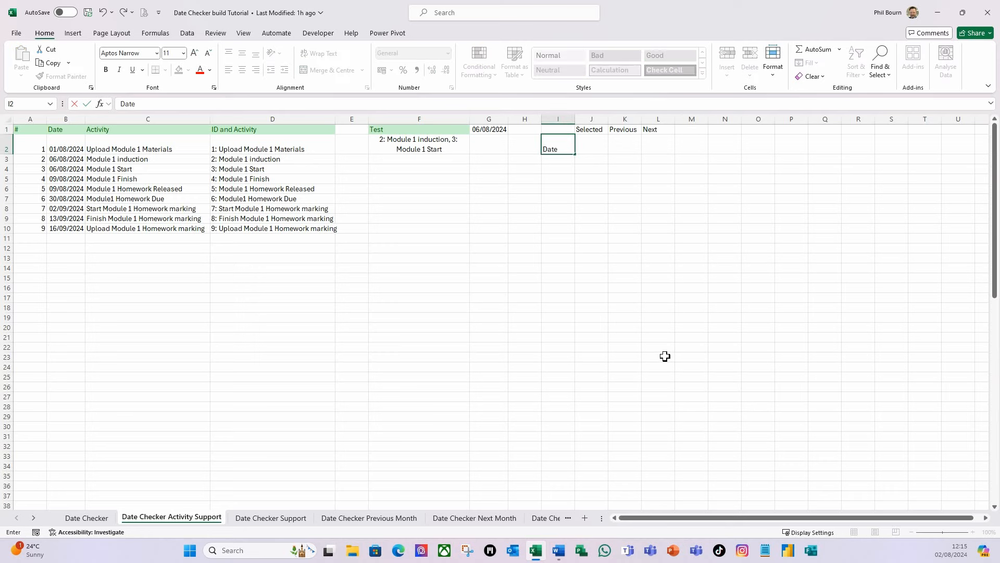
{"action": "type", "text": "ate"}
{"action": "key", "text": "Return"}
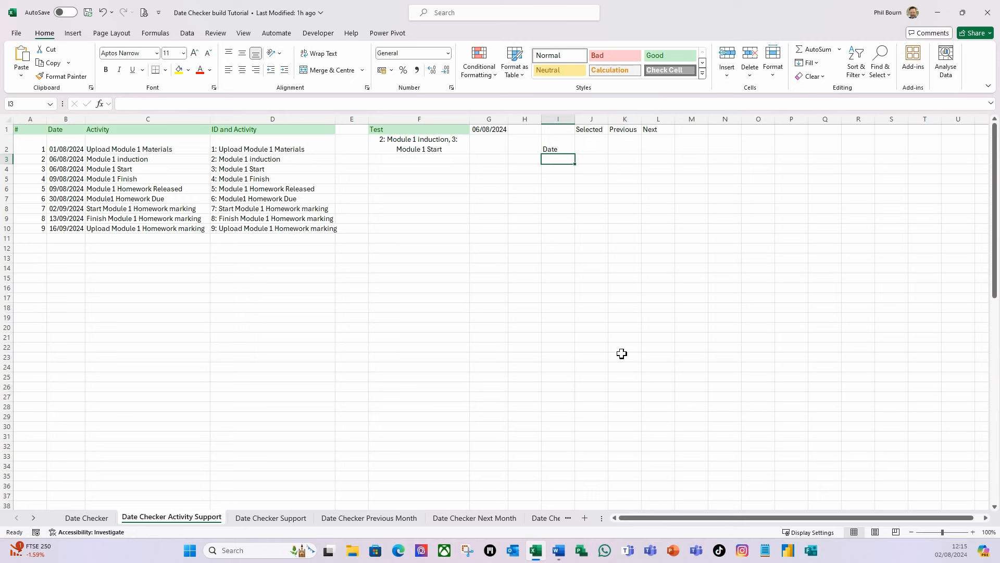
{"action": "type", "text": "Activity Cou"}
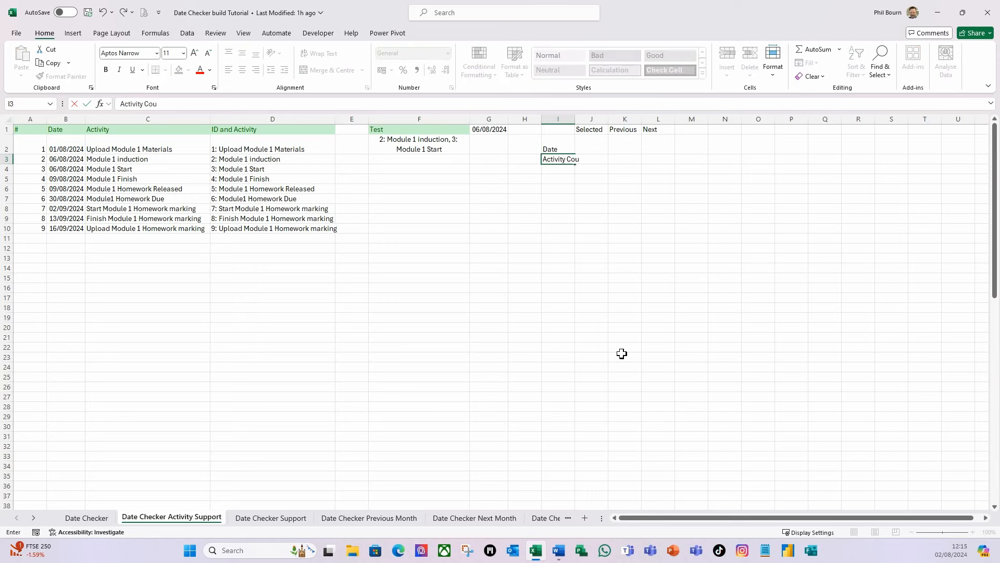
{"action": "type", "text": "nt"}
{"action": "key", "text": "Tab"}
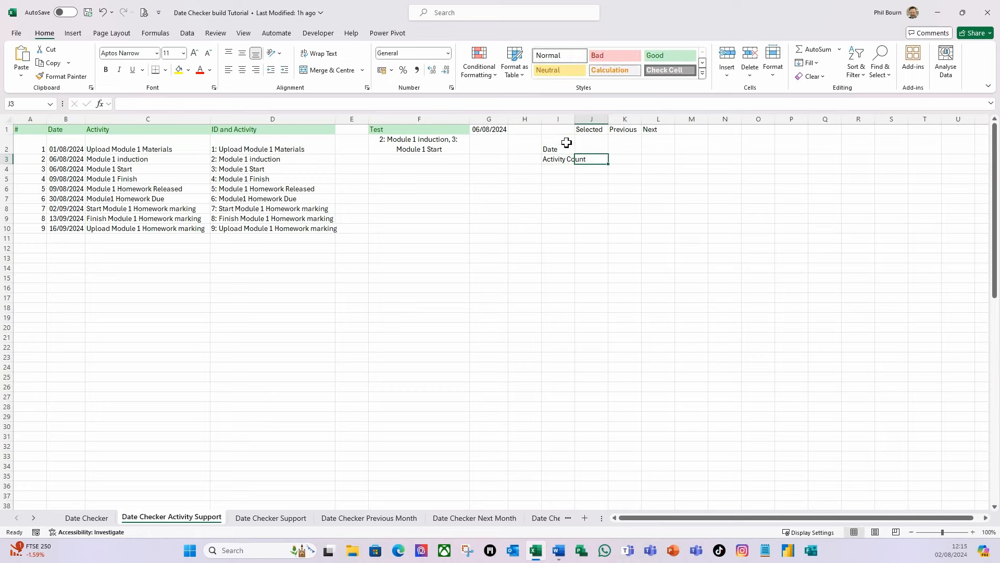
{"action": "double_click", "coordinate": [576, 118]}
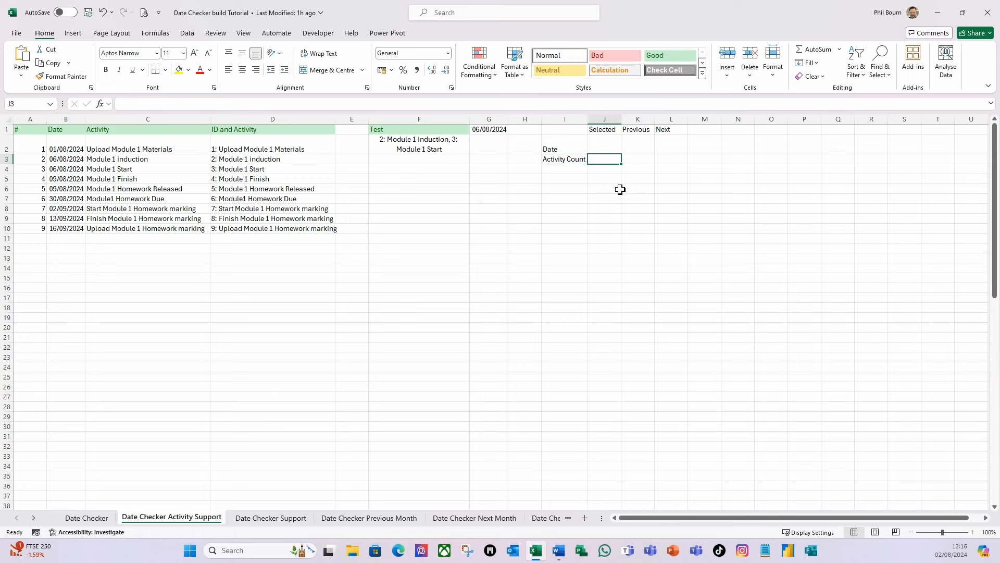
In J2, enter a DATE formula taking the year from 'Date Checker Support'!B2, the month from 'Date Checker Support'!B3 and day 1
{"action": "left_click", "coordinate": [606, 143]}
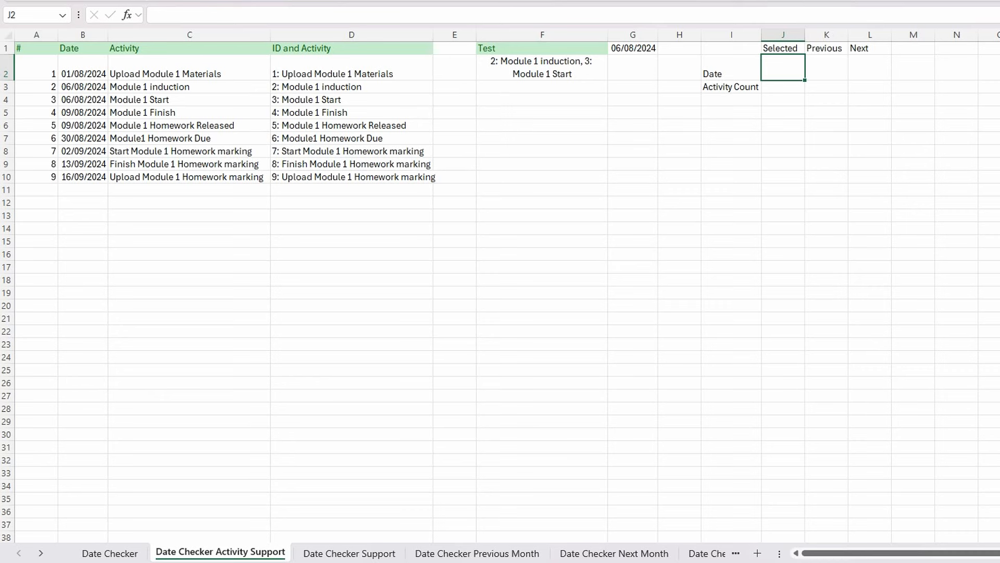
{"action": "type", "text": "=dat"}
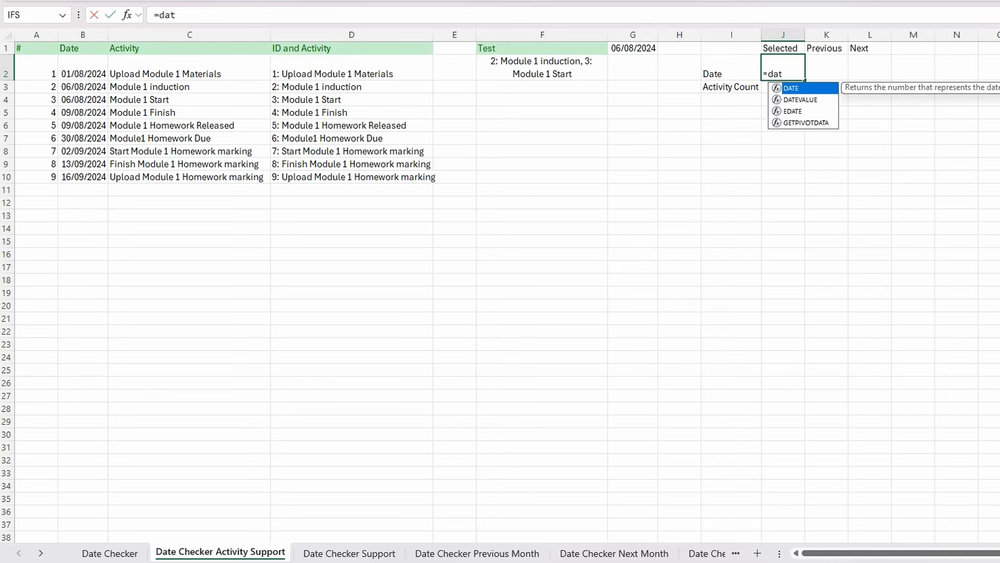
{"action": "type", "text": "e("}
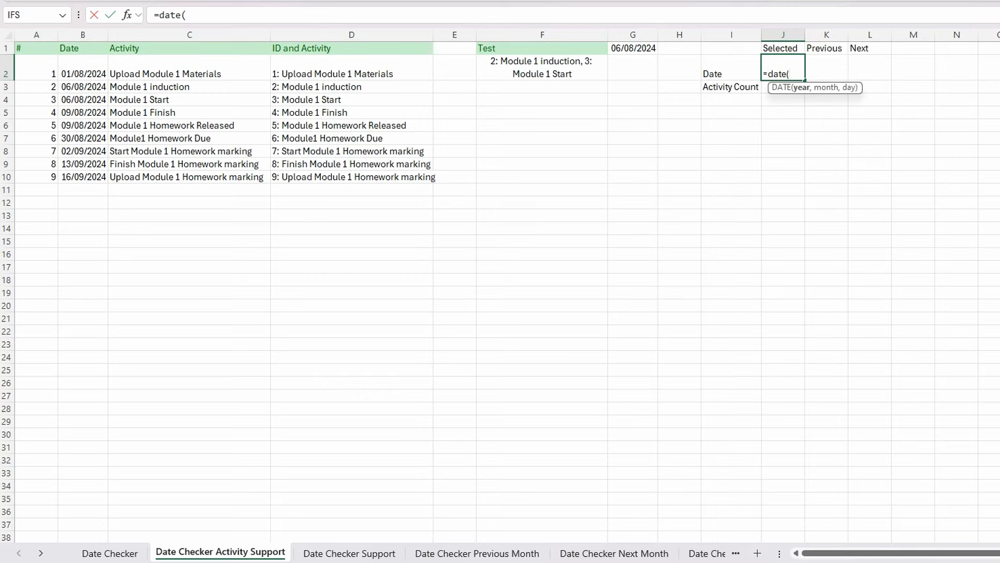
{"action": "left_click", "coordinate": [352, 554]}
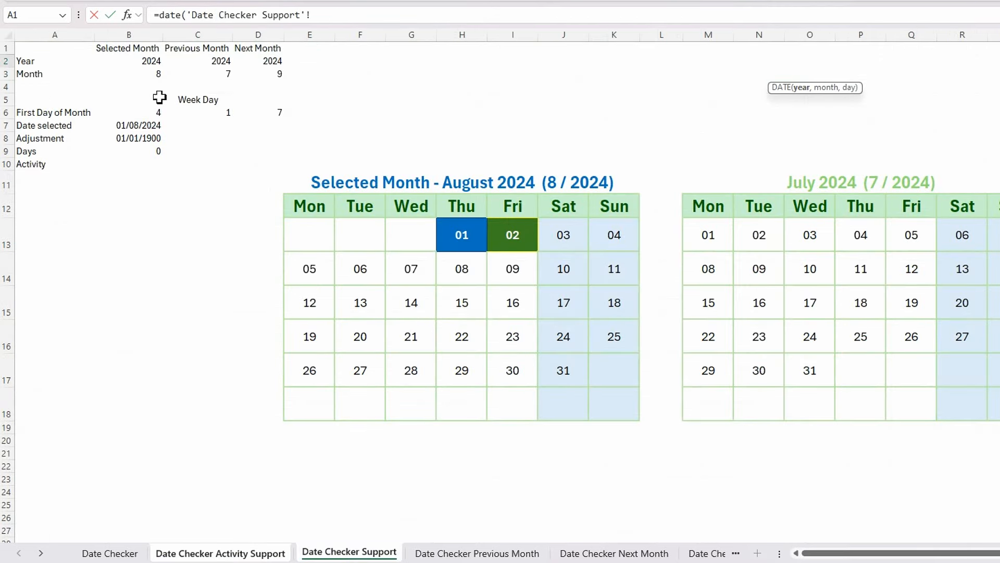
{"action": "left_click", "coordinate": [148, 64]}
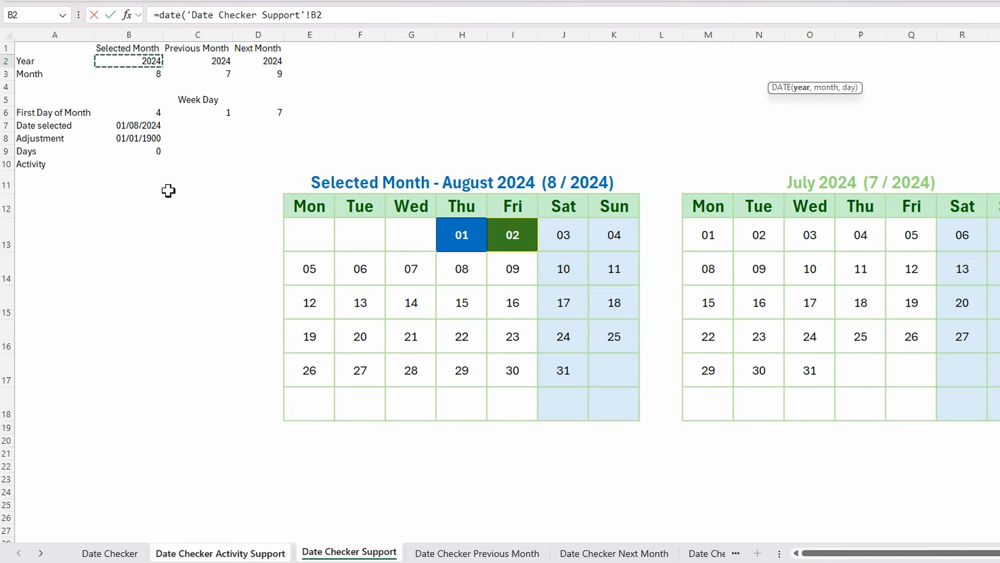
{"action": "type", "text": ","}
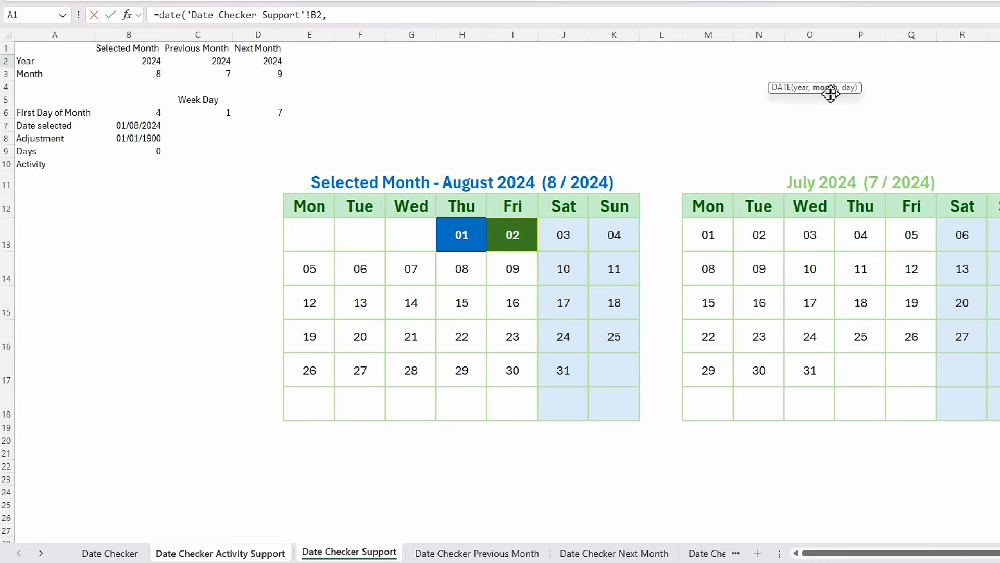
{"action": "left_click", "coordinate": [148, 73]}
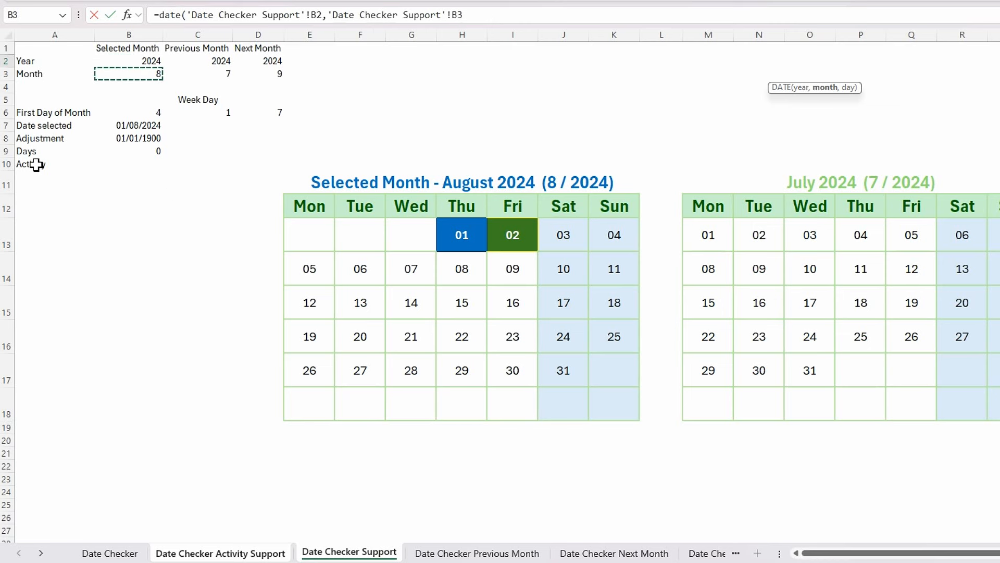
{"action": "type", "text": ","}
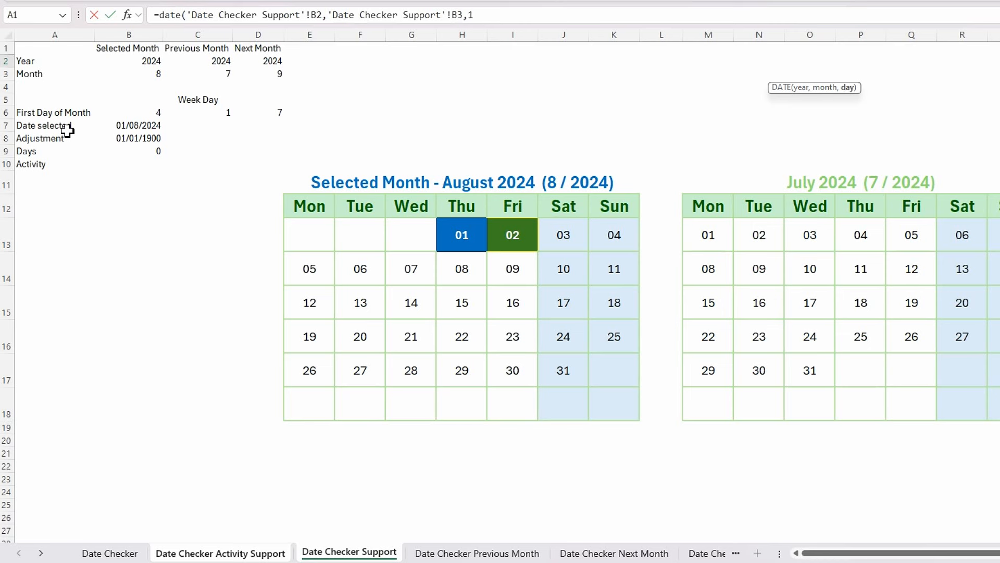
{"action": "type", "text": "1)"}
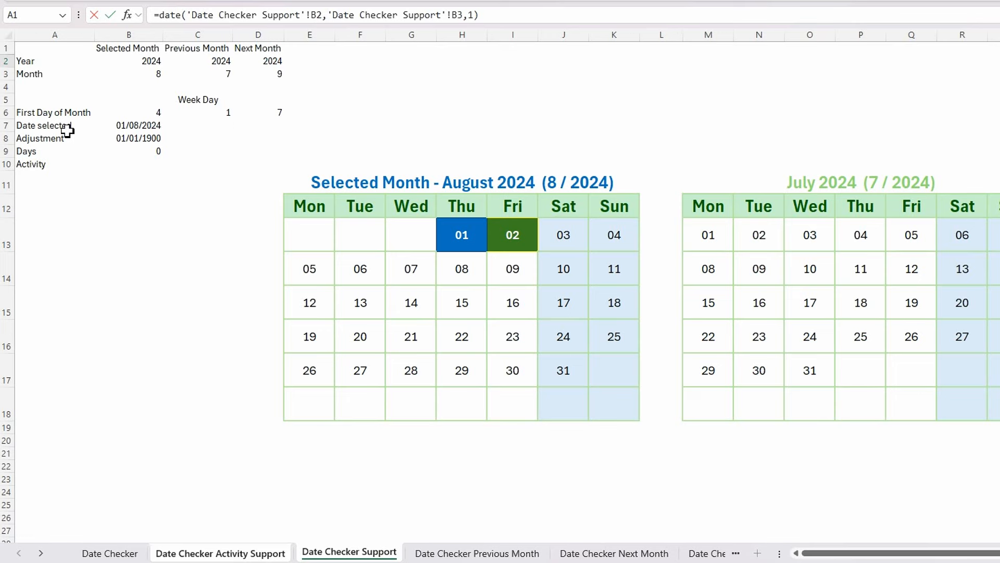
{"action": "key", "text": "Return"}
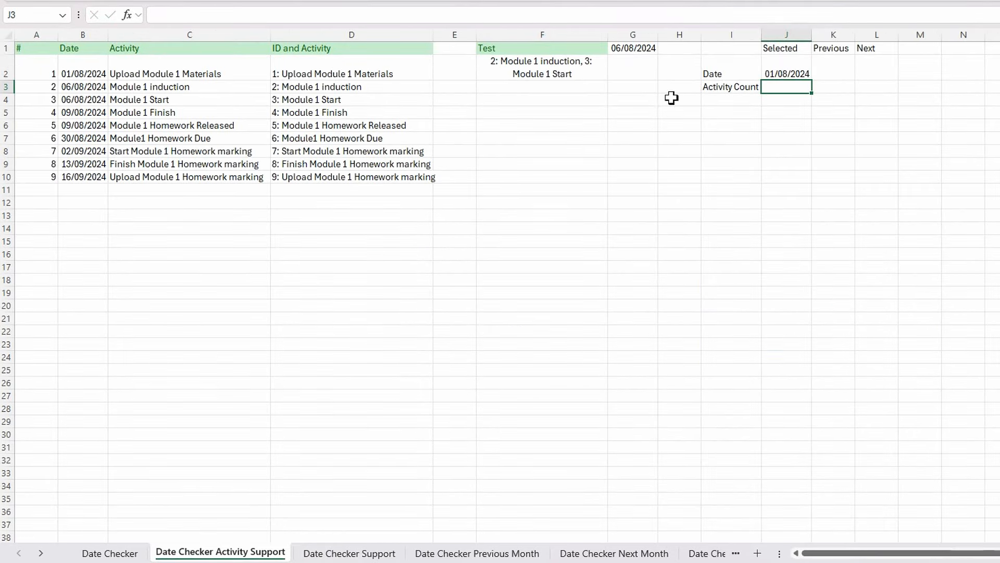
Copy the J2 date formula across to K2 and L2, and widen columns K and L to fit the dates
{"action": "left_click", "coordinate": [786, 73]}
{"action": "left_click_drag", "start_coordinate": [812, 80], "coordinate": [889, 87]}
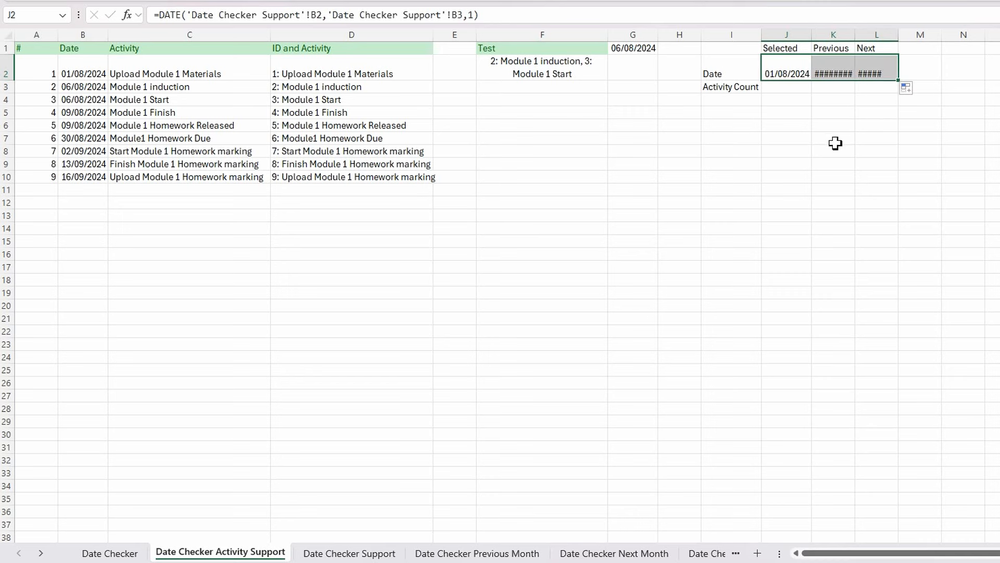
{"action": "left_click_drag", "start_coordinate": [859, 35], "coordinate": [912, 35]}
{"action": "left_click", "coordinate": [887, 112]}
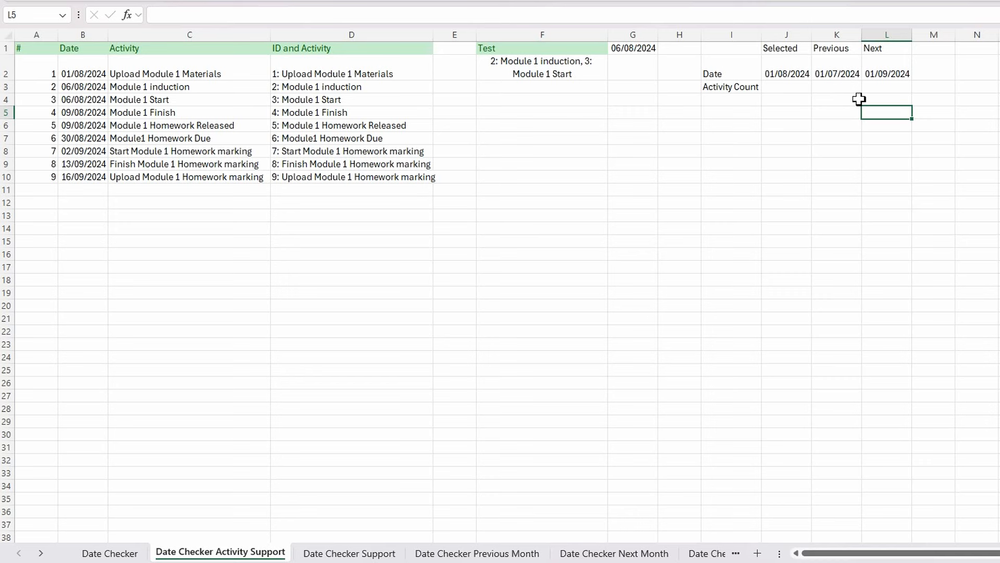
In J3, start a COUNTIFS formula with a nested INDEX function as its first criteria range
{"action": "left_click", "coordinate": [799, 88]}
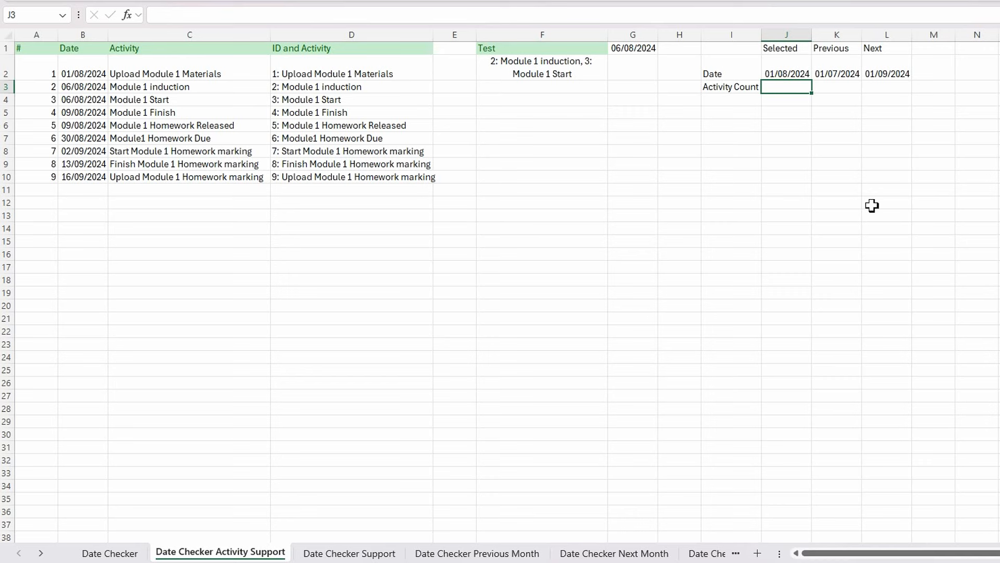
{"action": "type", "text": "="}
{"action": "key", "text": "Escape"}
{"action": "type", "text": "=.c"}
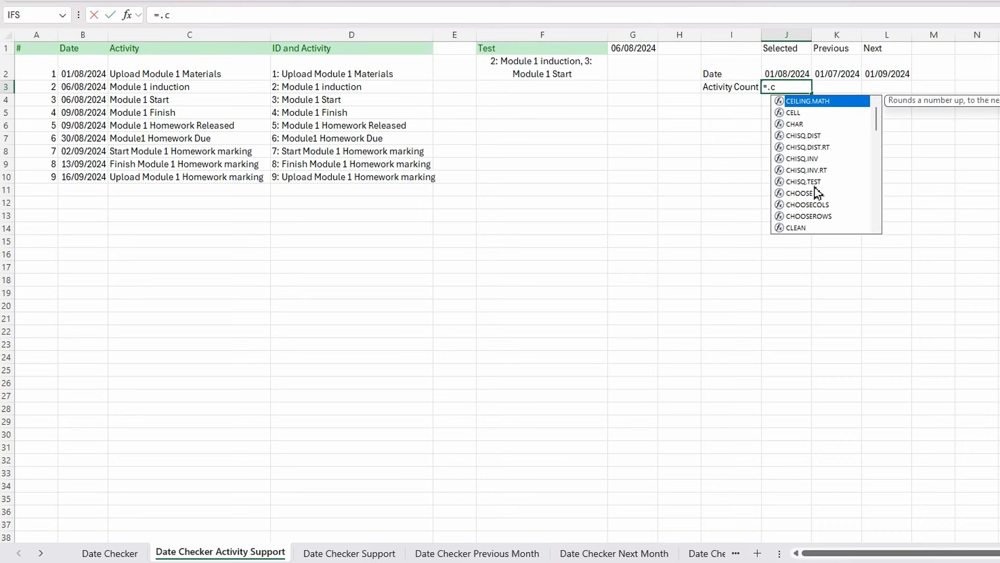
{"action": "key", "text": "BackSpace"}
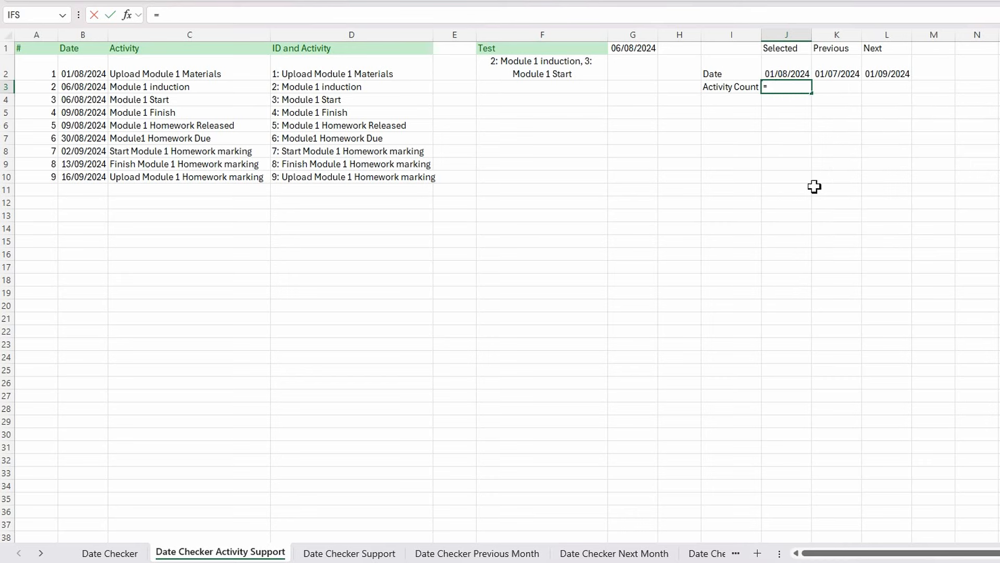
{"action": "type", "text": "countifs"}
{"action": "key", "text": "Tab"}
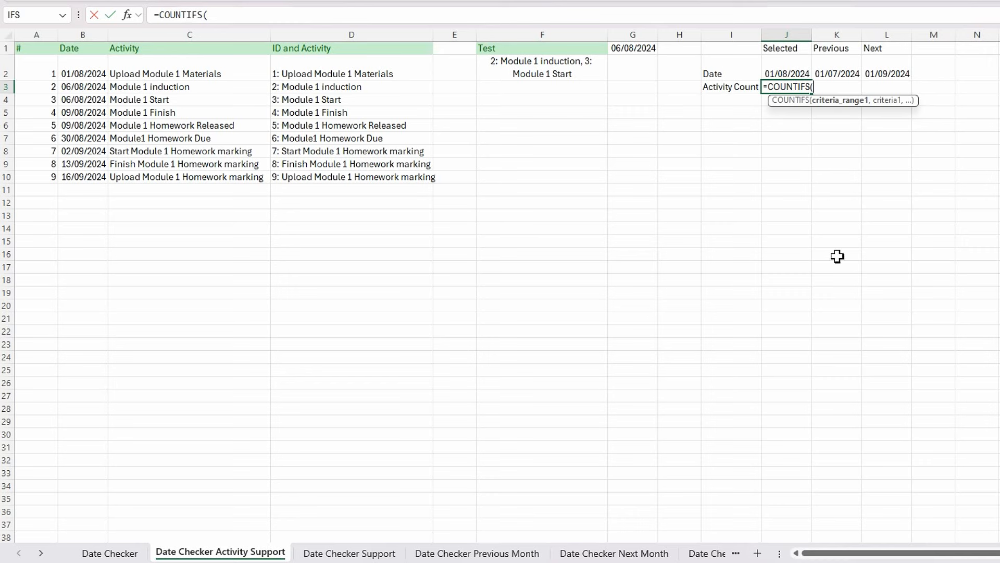
{"action": "type", "text": "index"}
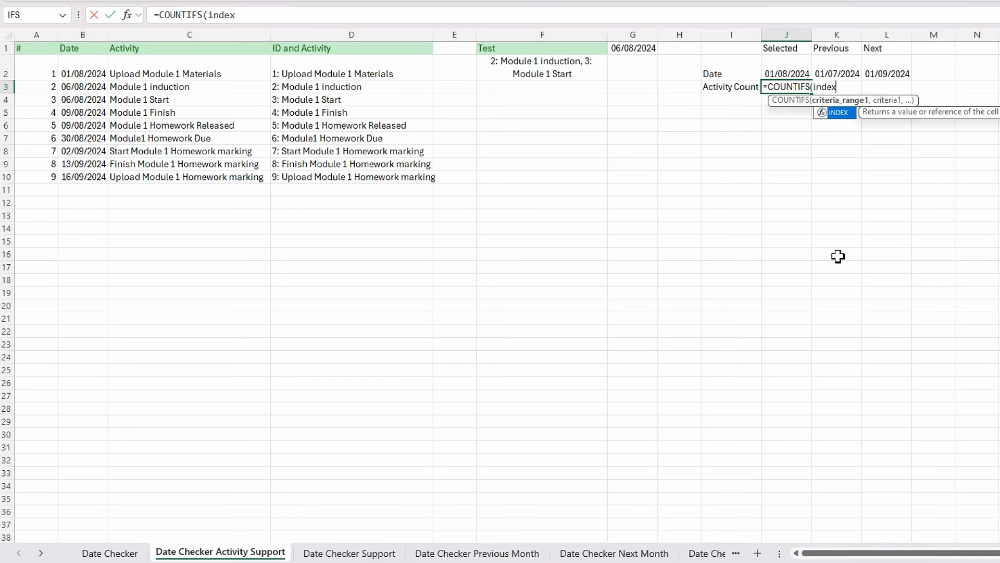
{"action": "key", "text": "Tab"}
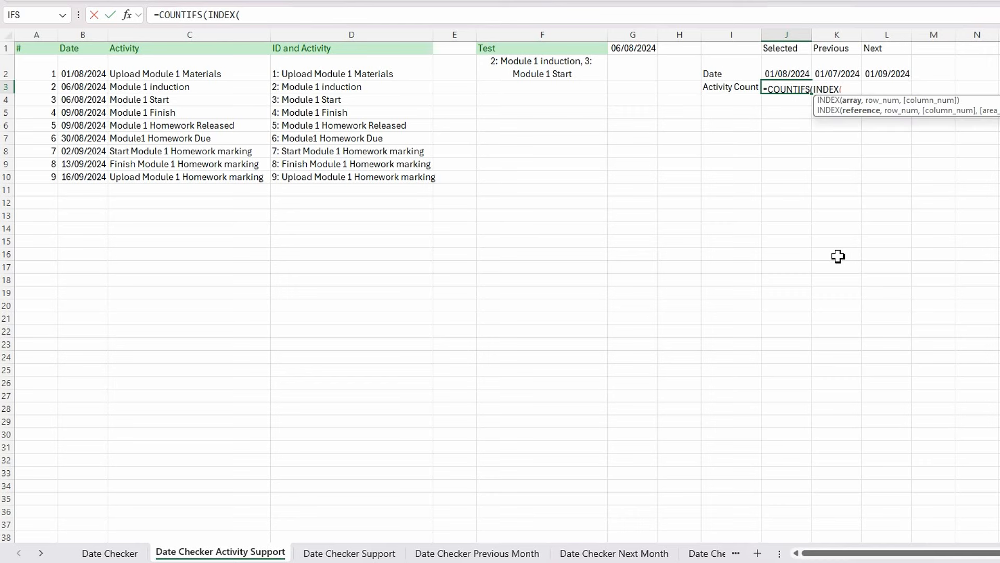
Complete the nested INDEX with the absolute spill range $A$2#, no row number and column number 2
{"action": "left_click", "coordinate": [33, 73]}
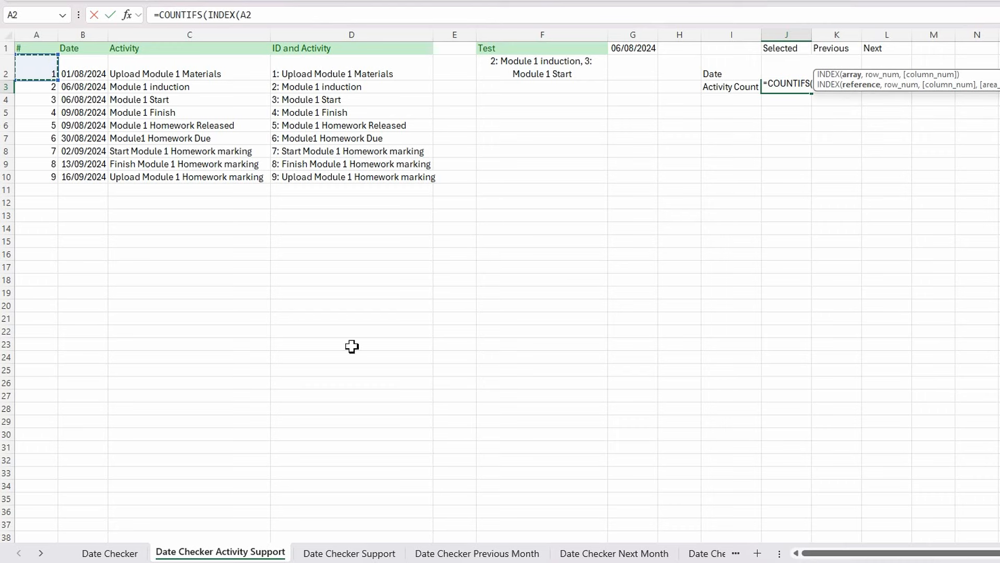
{"action": "left_click_drag", "start_coordinate": [929, 85], "coordinate": [909, 130]}
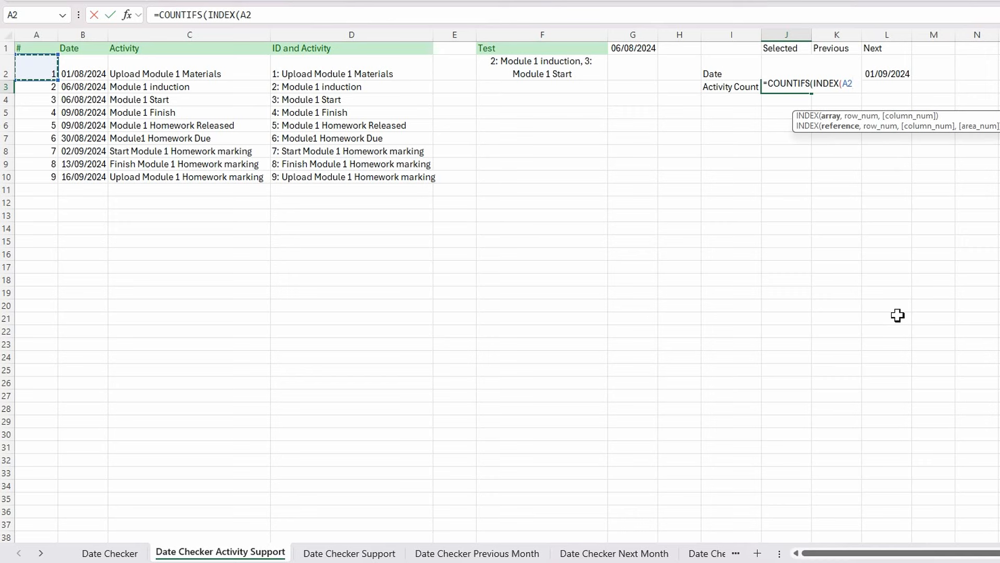
{"action": "key", "text": "F4"}
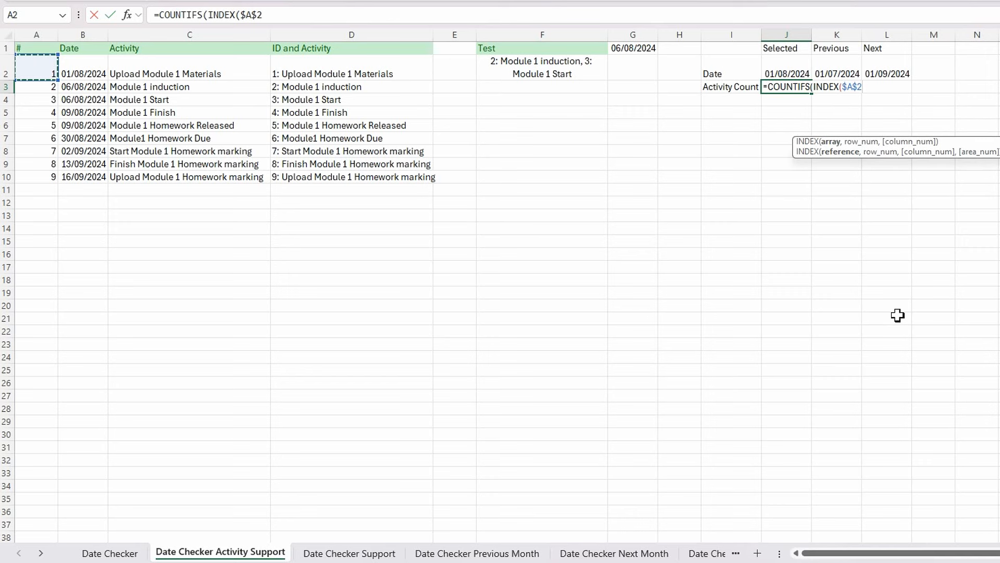
{"action": "type", "text": "#"}
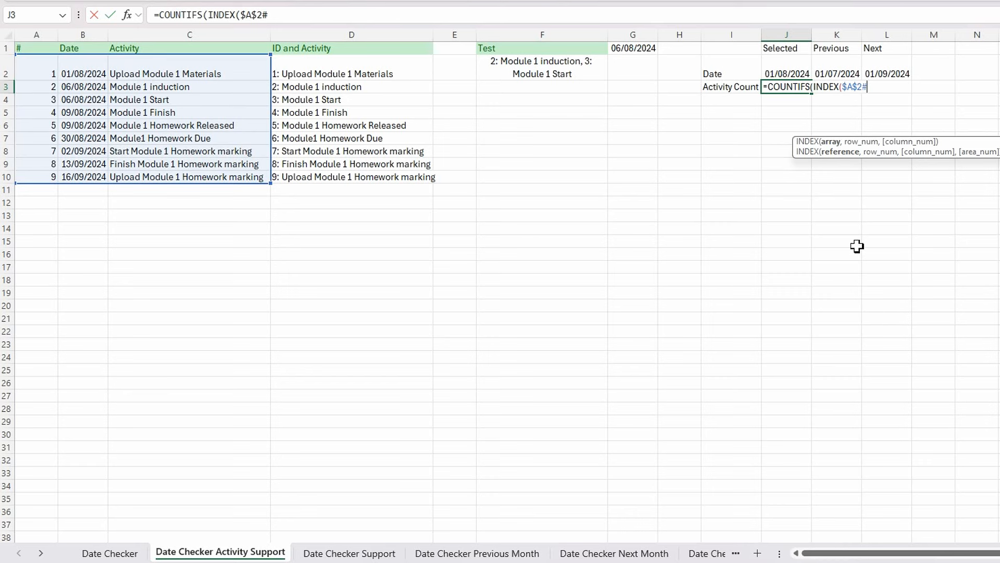
{"action": "type", "text": ","}
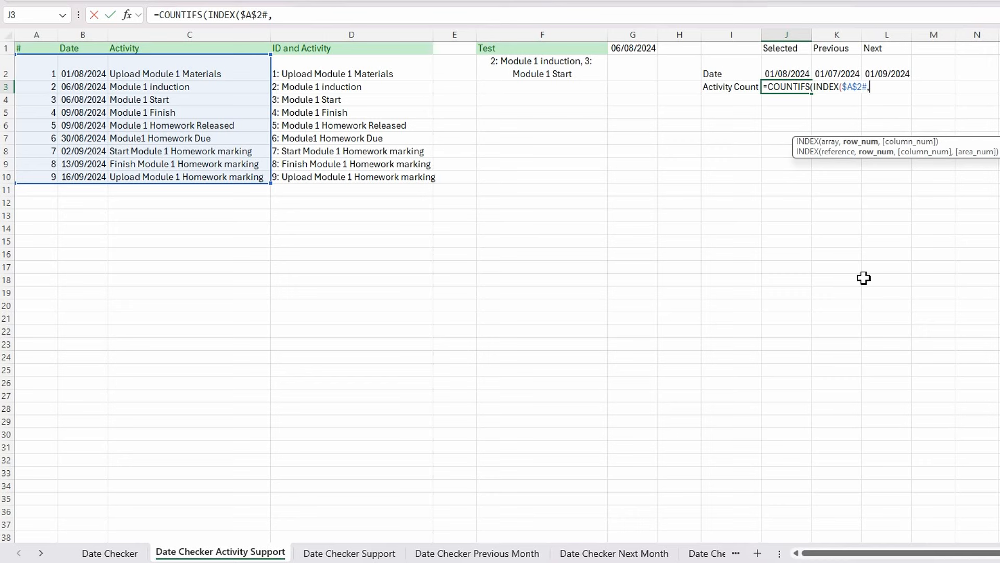
{"action": "type", "text": ","}
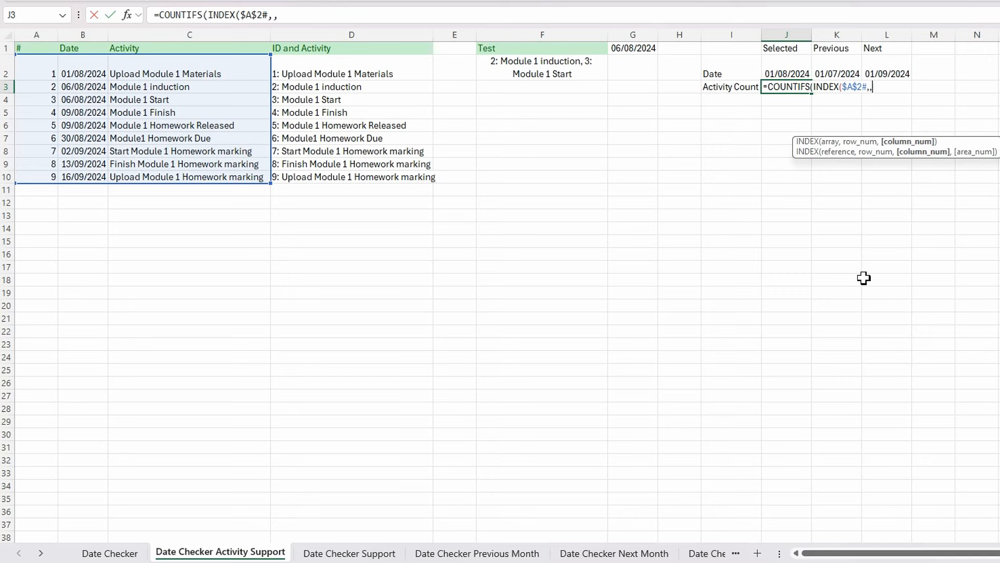
{"action": "type", "text": "2)"}
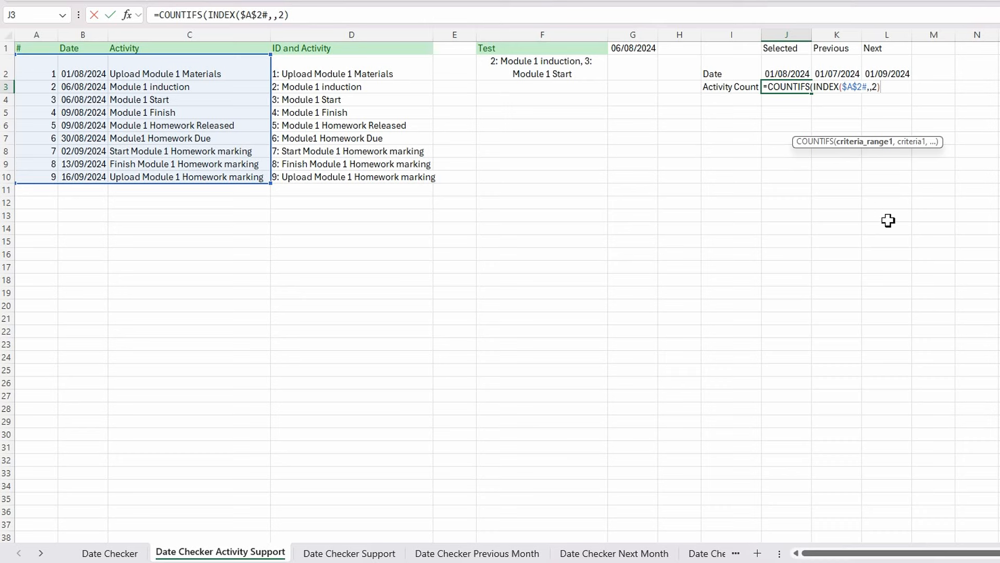
Add ">="&J2 as the first criterion of the COUNTIFS formula in J3
{"action": "type", "text": ",\">"}
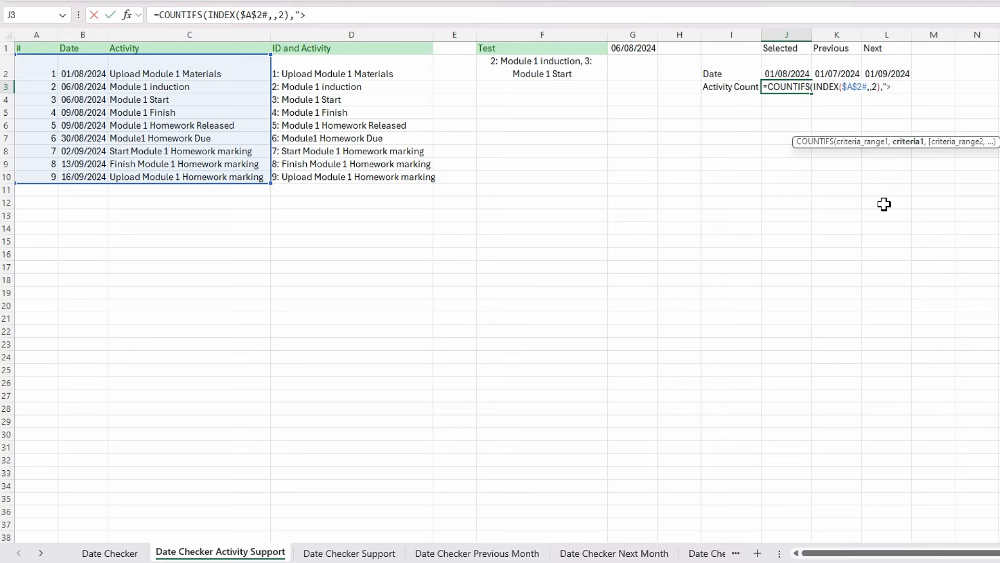
{"action": "type", "text": "=\"&"}
{"action": "left_click", "coordinate": [797, 66]}
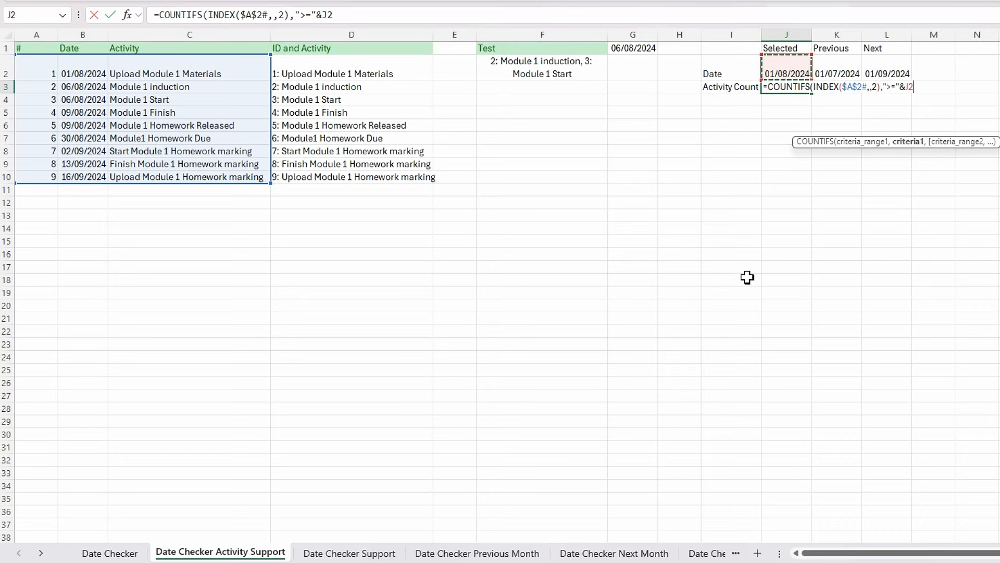
Add INDEX($A$2#,,2) as the second criteria range of the COUNTIFS formula in J3
{"action": "type", "text": ","}
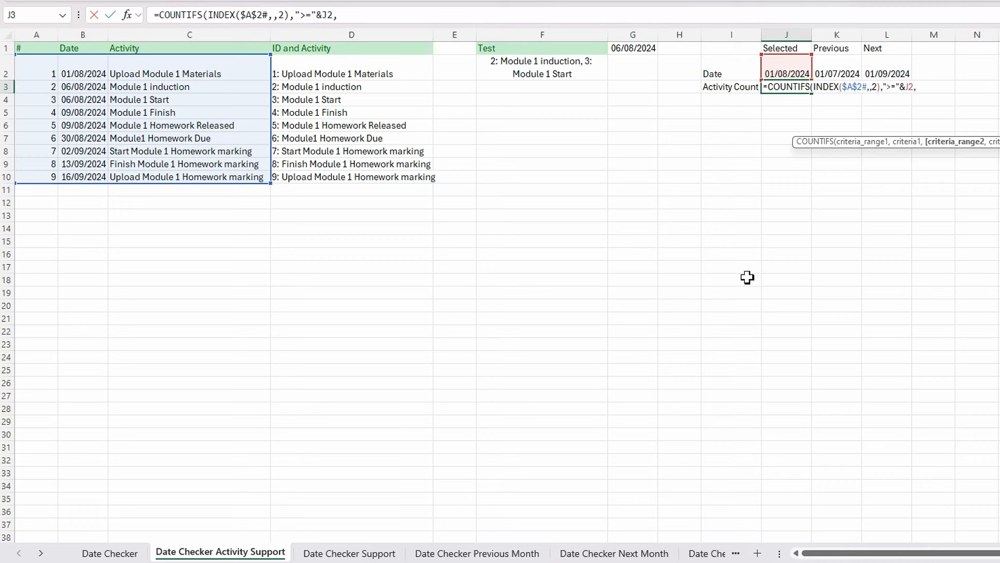
{"action": "type", "text": "index"}
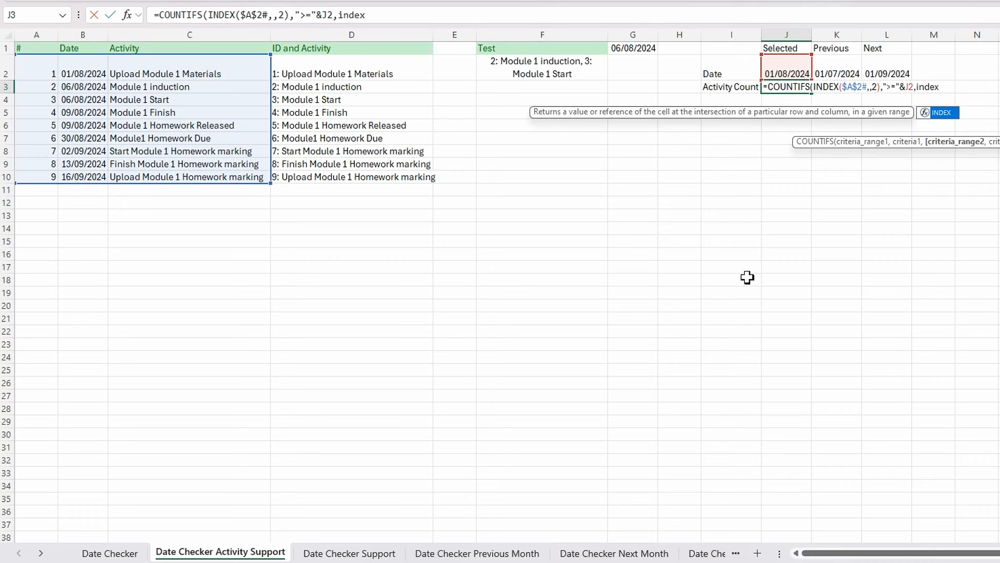
{"action": "type", "text": "("}
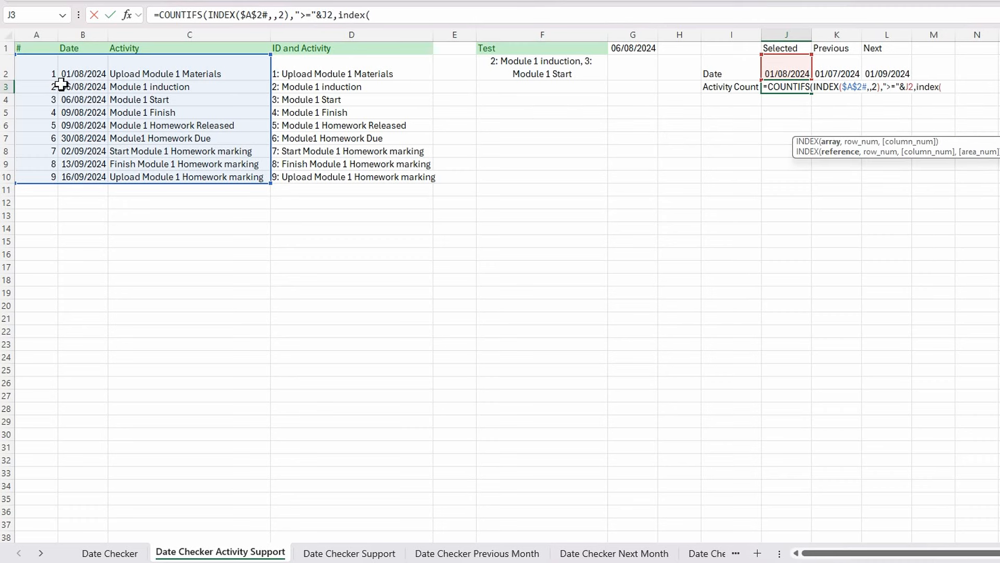
{"action": "left_click", "coordinate": [38, 75]}
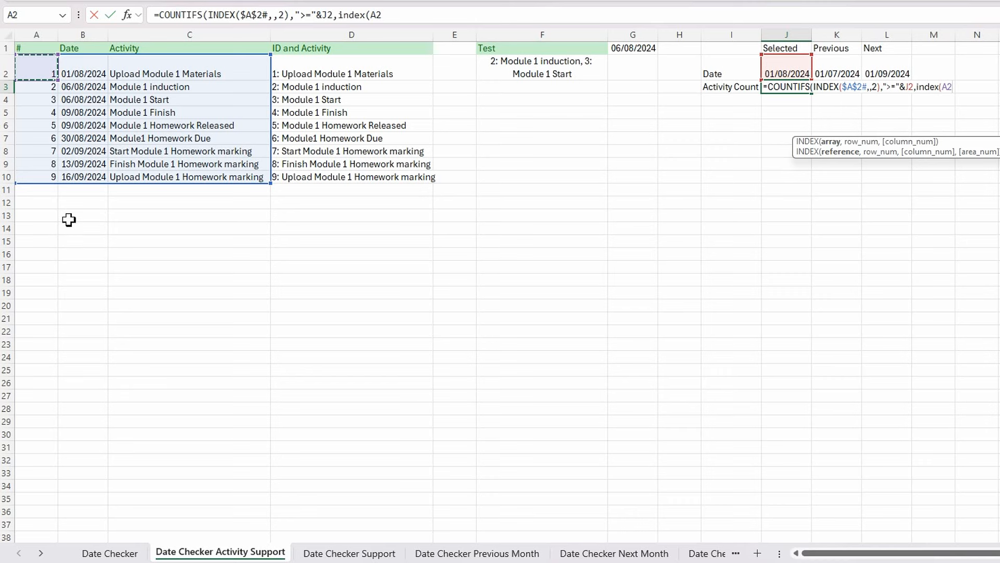
{"action": "key", "text": "F4"}
{"action": "type", "text": "#"}
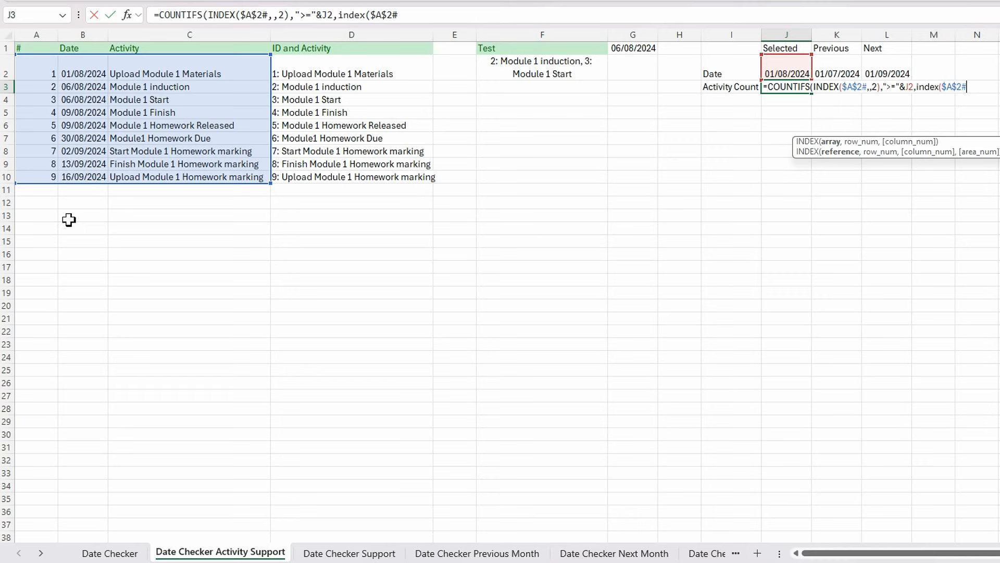
{"action": "type", "text": ","}
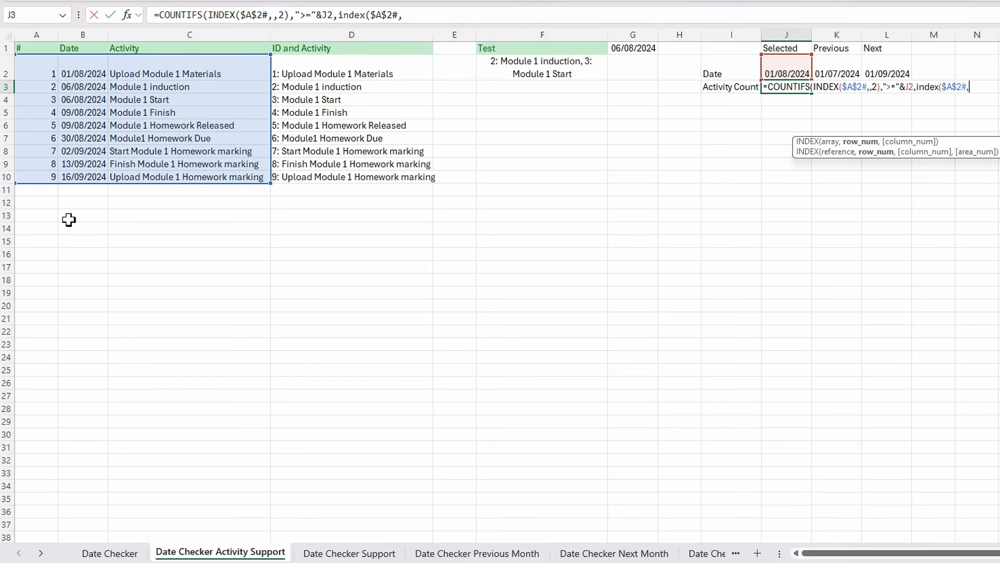
{"action": "type", "text": ",2"}
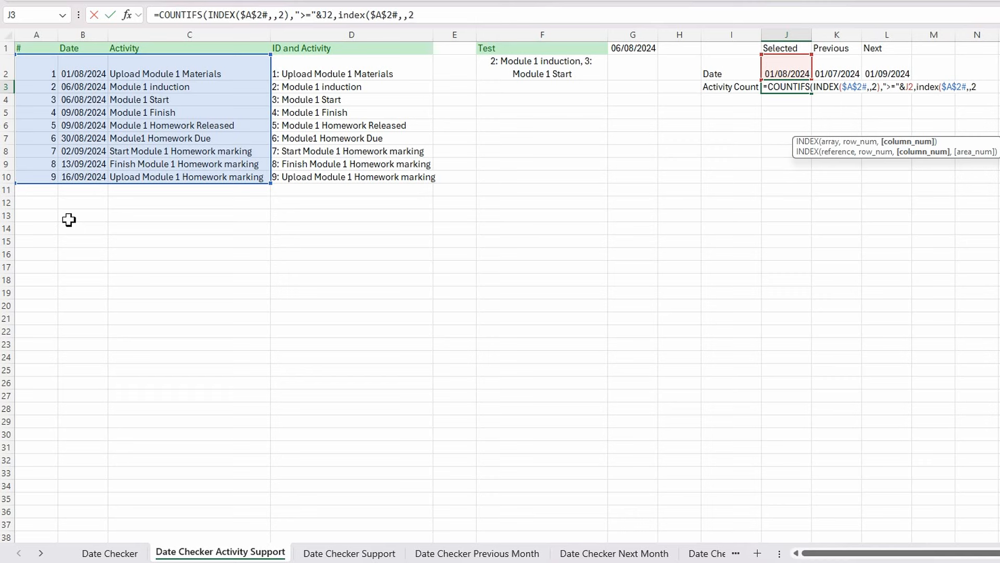
{"action": "type", "text": ")"}
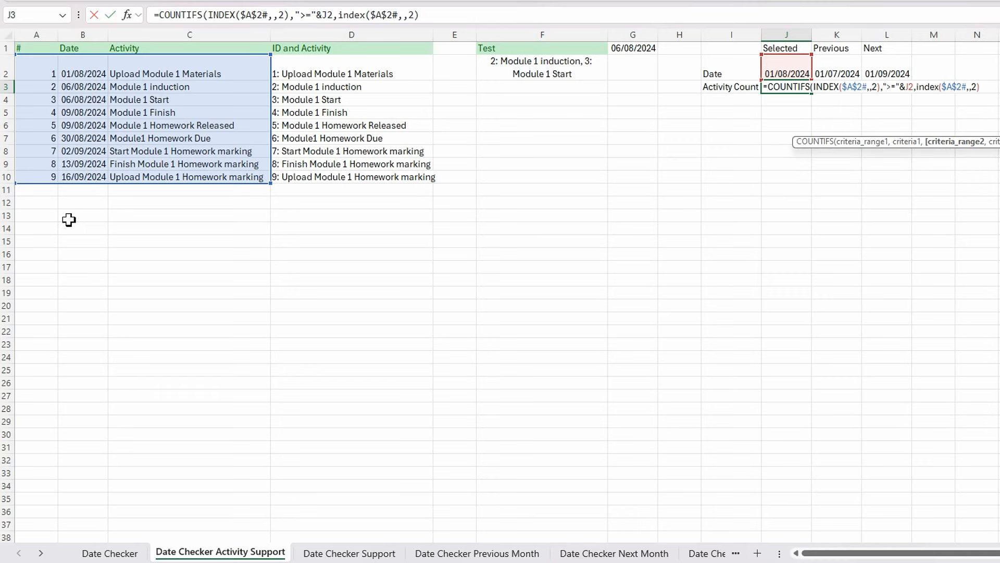
Add "<="&EOMONTH(J2,0) as the second criterion of the COUNTIFS formula in J3 and complete the formula
{"action": "type", "text": ","}
{"action": "type", "text": "\""}
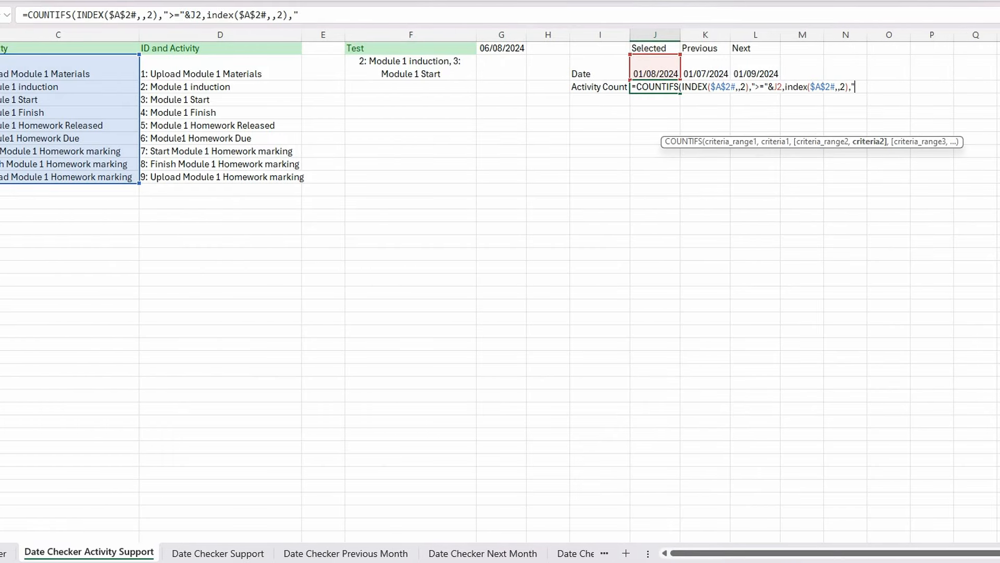
{"action": "type", "text": "<=\"&"}
{"action": "type", "text": "eo"}
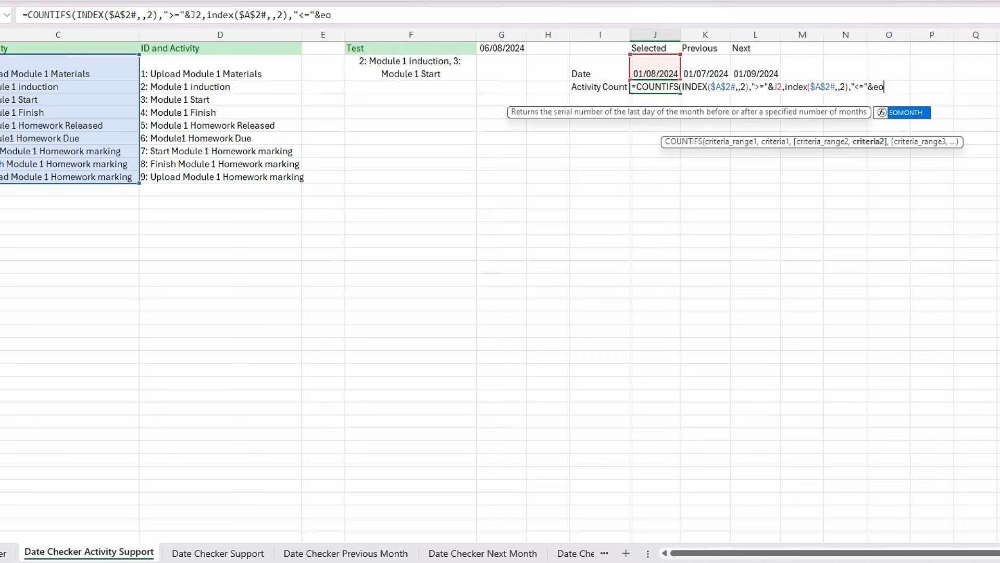
{"action": "key", "text": "Tab"}
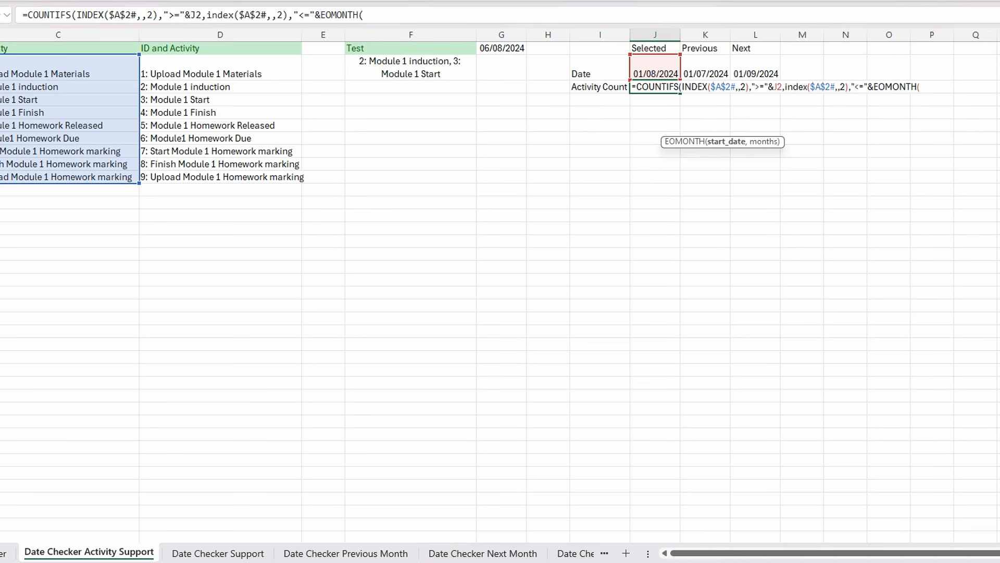
{"action": "left_click", "coordinate": [645, 68]}
{"action": "type", "text": ",0"}
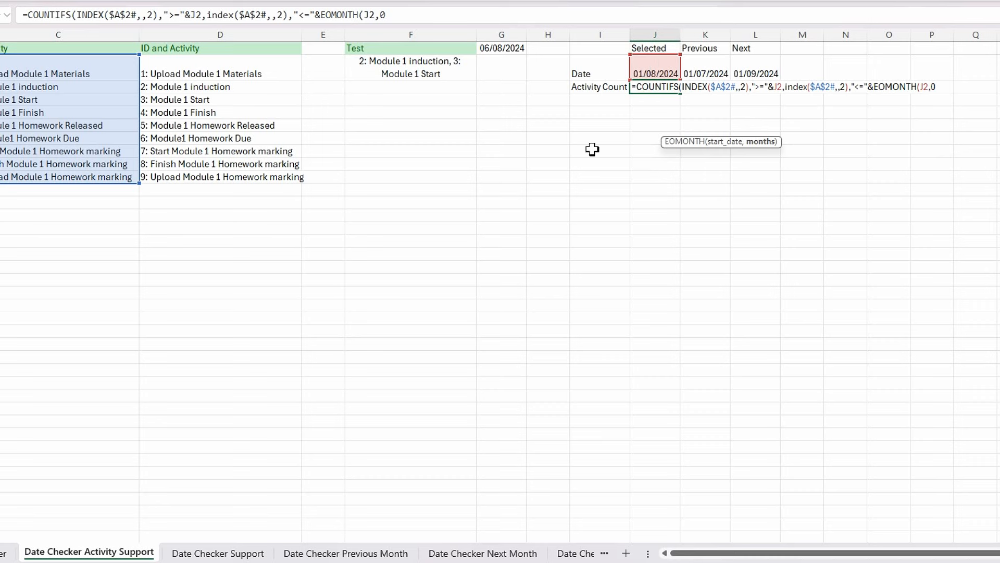
{"action": "type", "text": ")"}
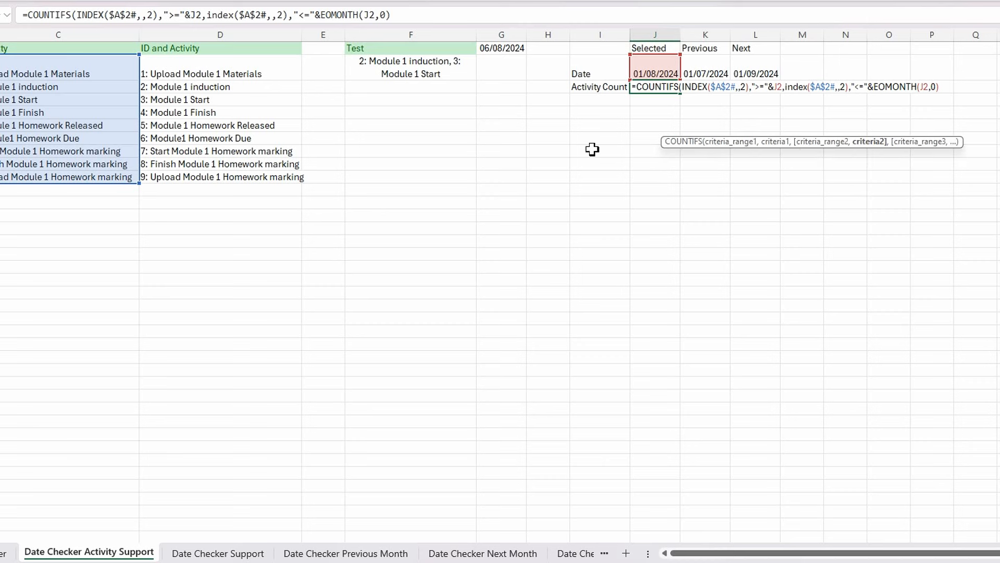
{"action": "type", "text": ")"}
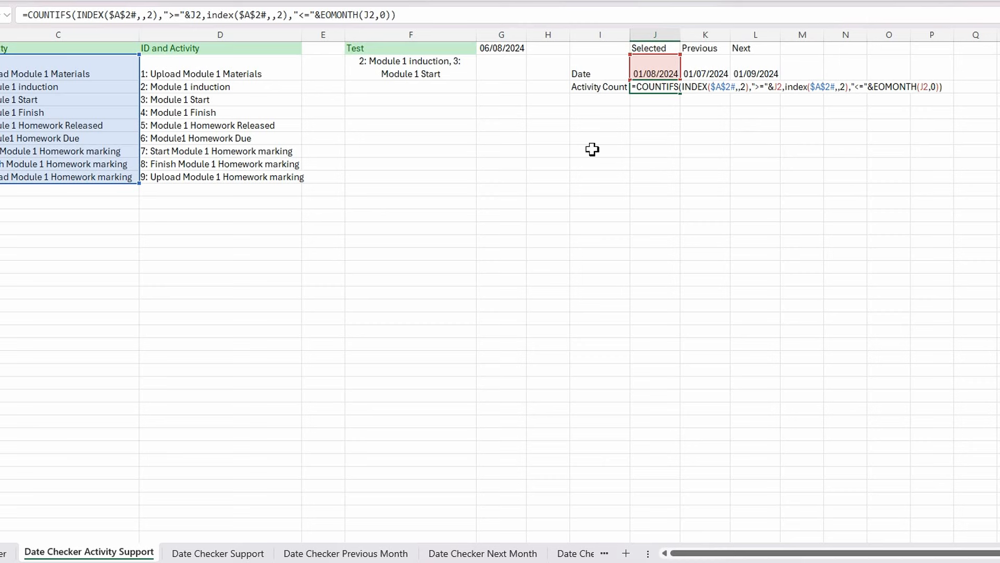
{"action": "key", "text": "Return"}
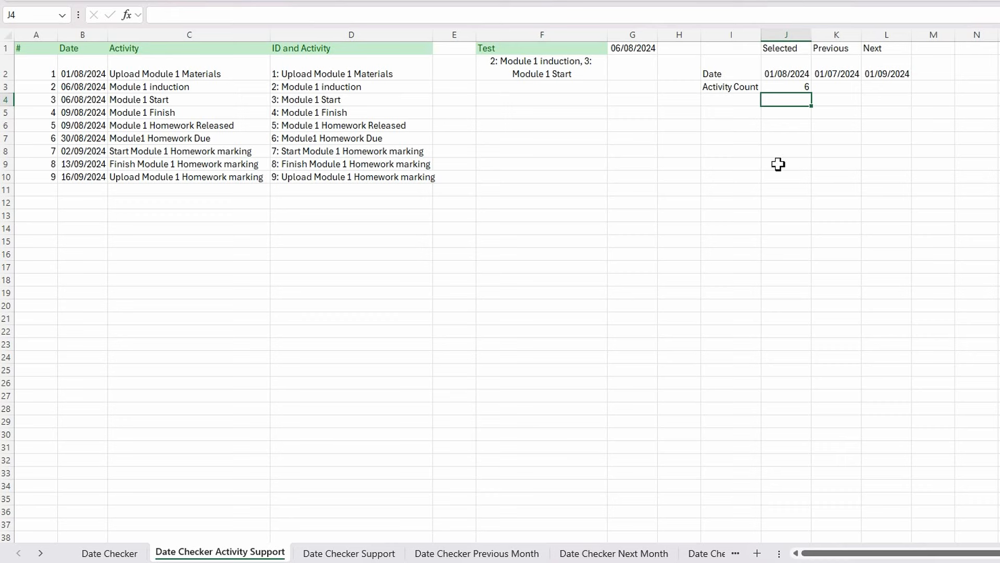
Wrap the COUNTIFS formula in J3 in an IFERROR function that returns 0 on an error
{"action": "left_click", "coordinate": [802, 87]}
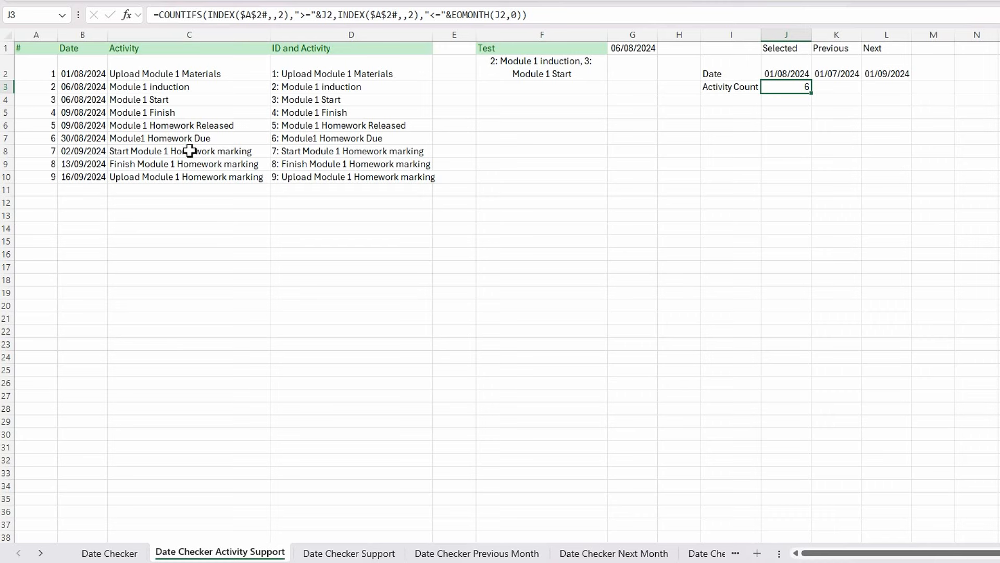
{"action": "left_click", "coordinate": [153, 11]}
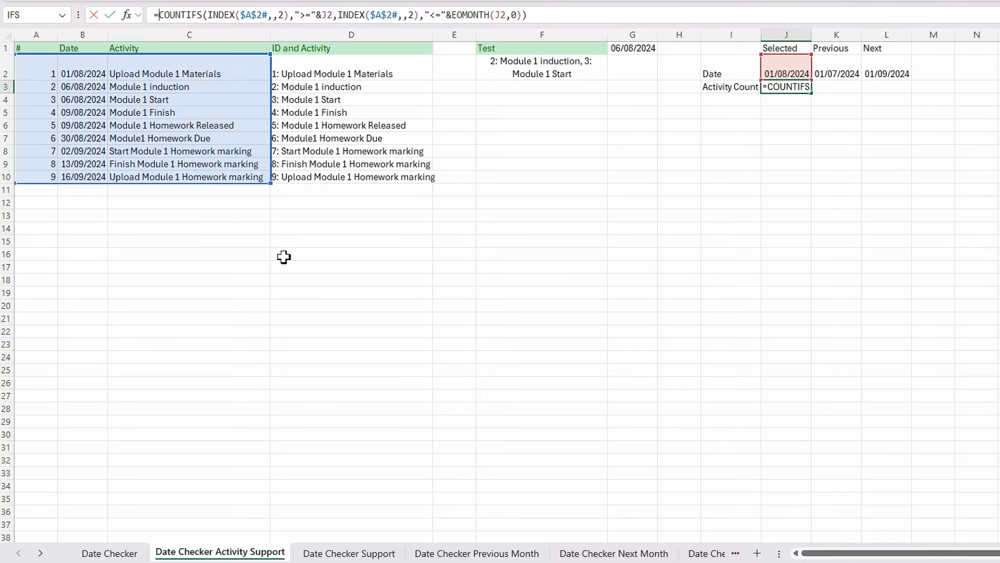
{"action": "type", "text": "if"}
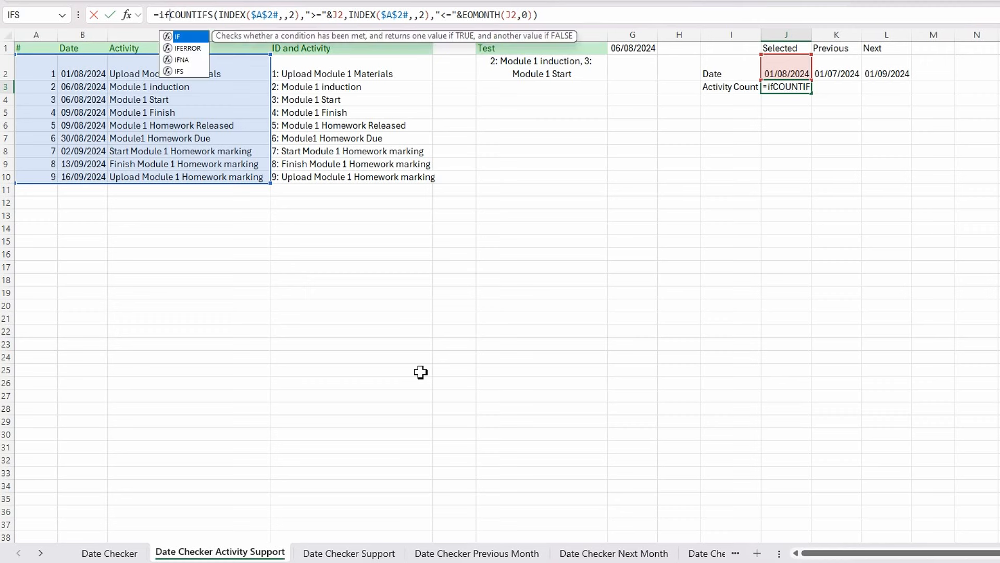
{"action": "double_click", "coordinate": [193, 47]}
{"action": "left_click", "coordinate": [591, 15]}
{"action": "type", "text": ","}
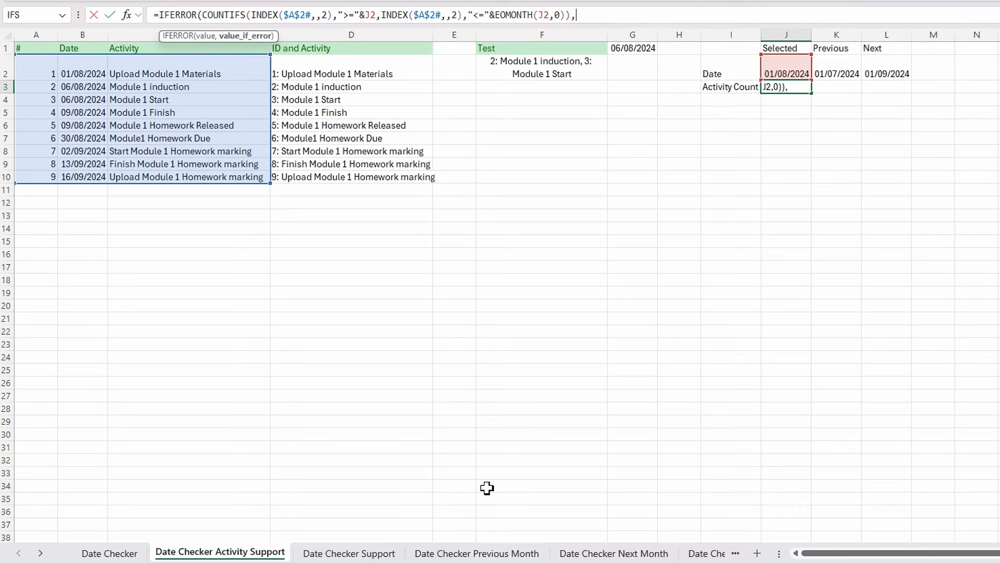
{"action": "type", "text": "0)"}
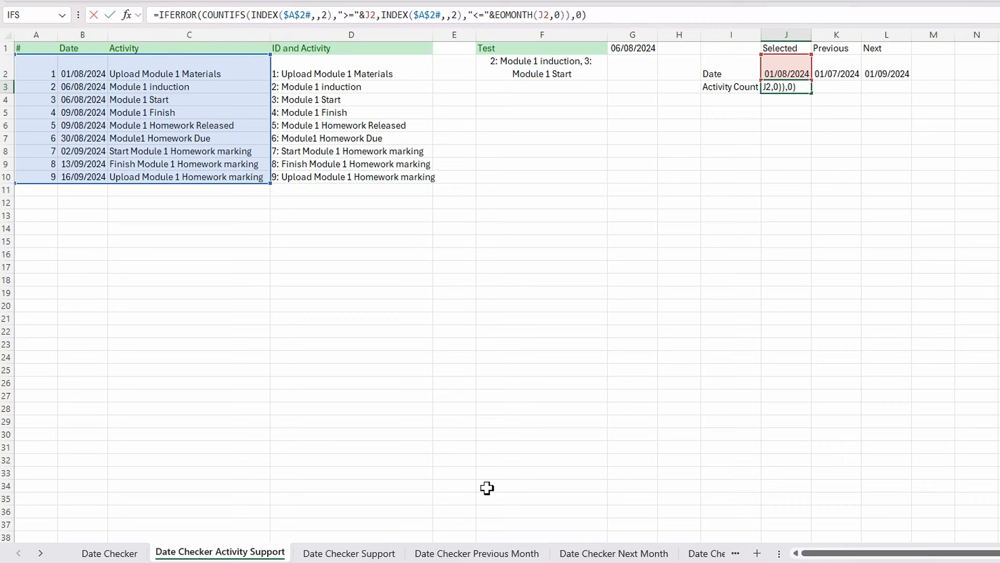
Prefix the IFERROR formula in J3 with the text "Activity count for month: " joined by an ampersand
{"action": "left_click", "coordinate": [159, 16]}
{"action": "type", "text": "\""}
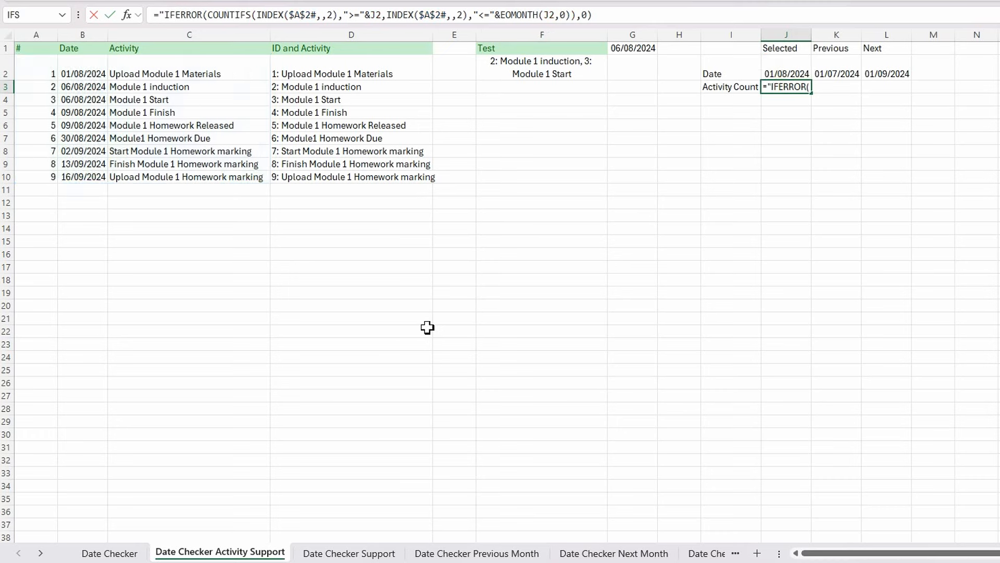
{"action": "type", "text": "Activity "}
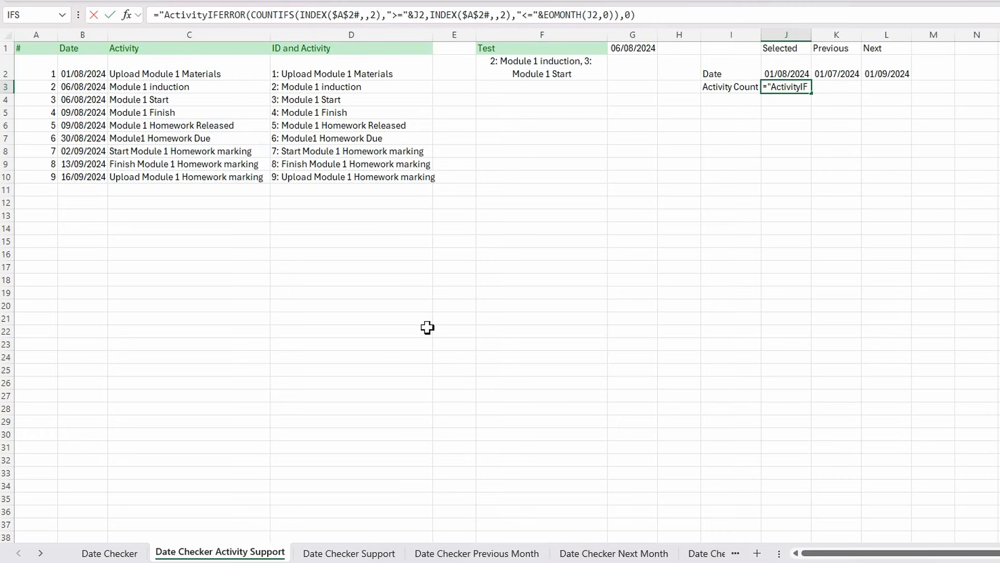
{"action": "type", "text": "count for mo"}
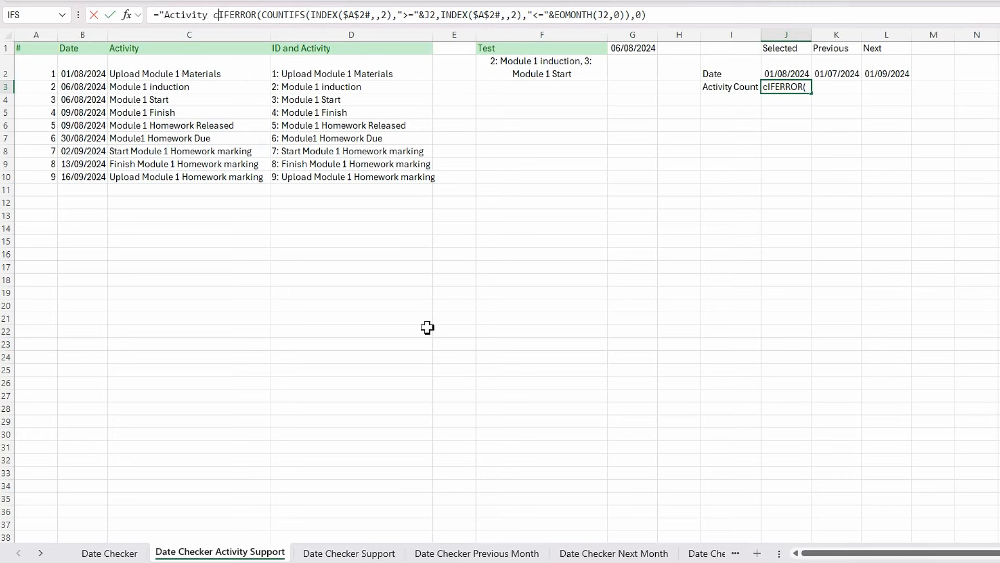
{"action": "type", "text": "nth"}
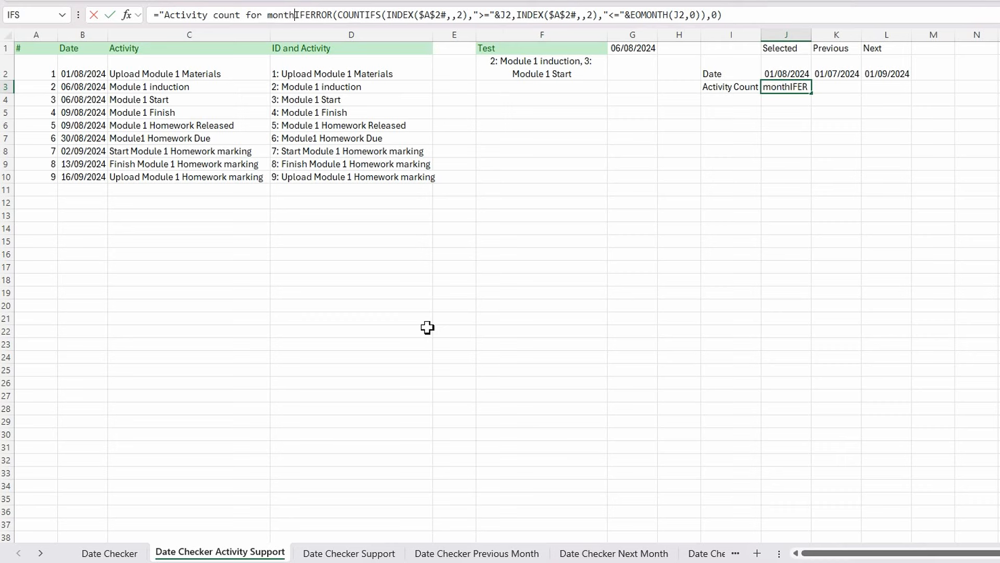
{"action": "type", "text": ":"}
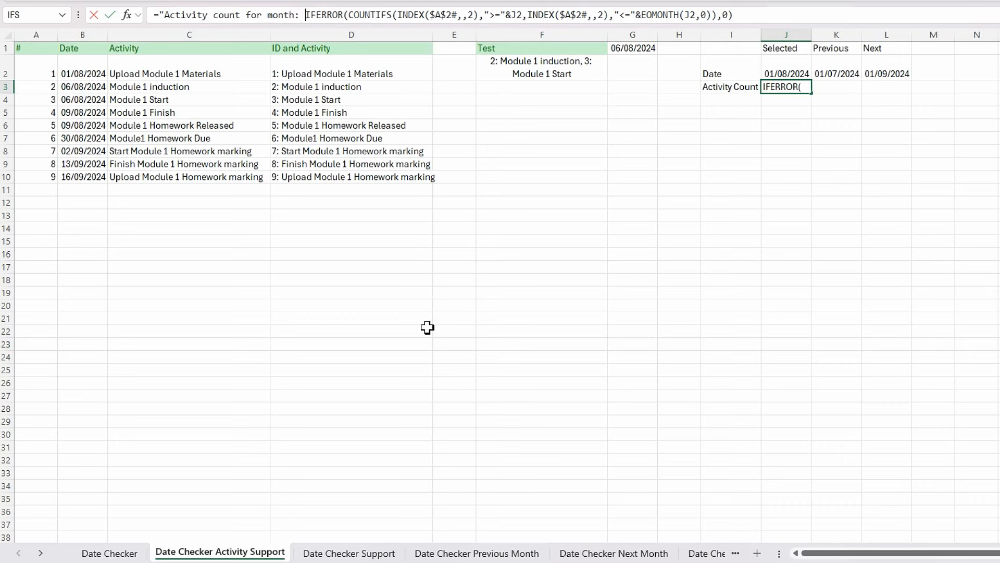
{"action": "type", "text": " \""}
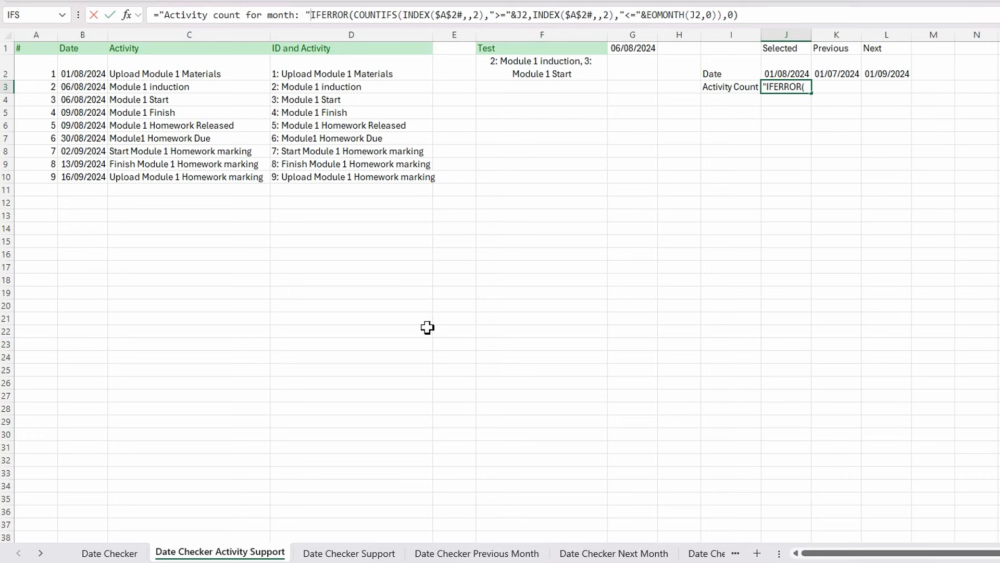
{"action": "type", "text": "&"}
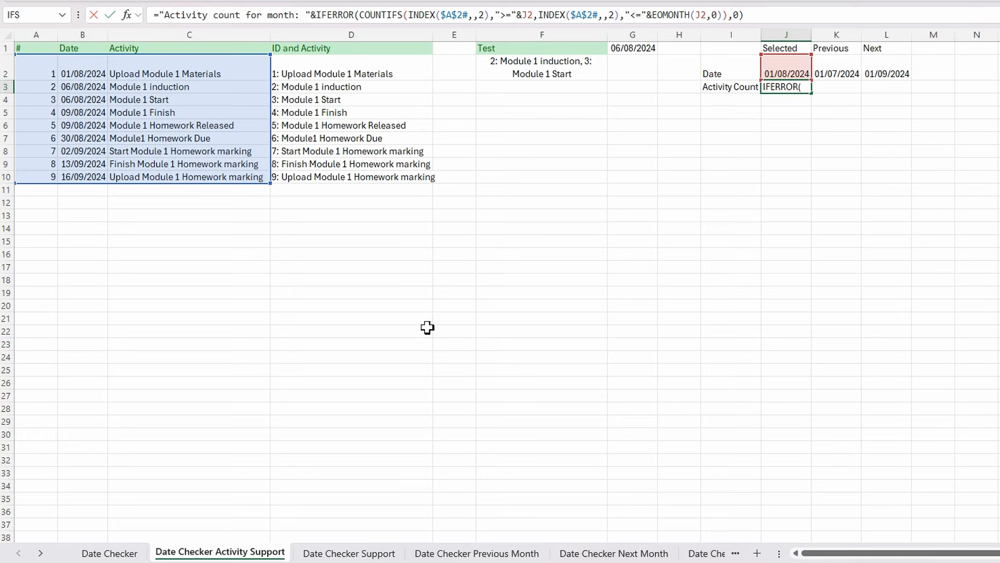
{"action": "key", "text": "Return"}
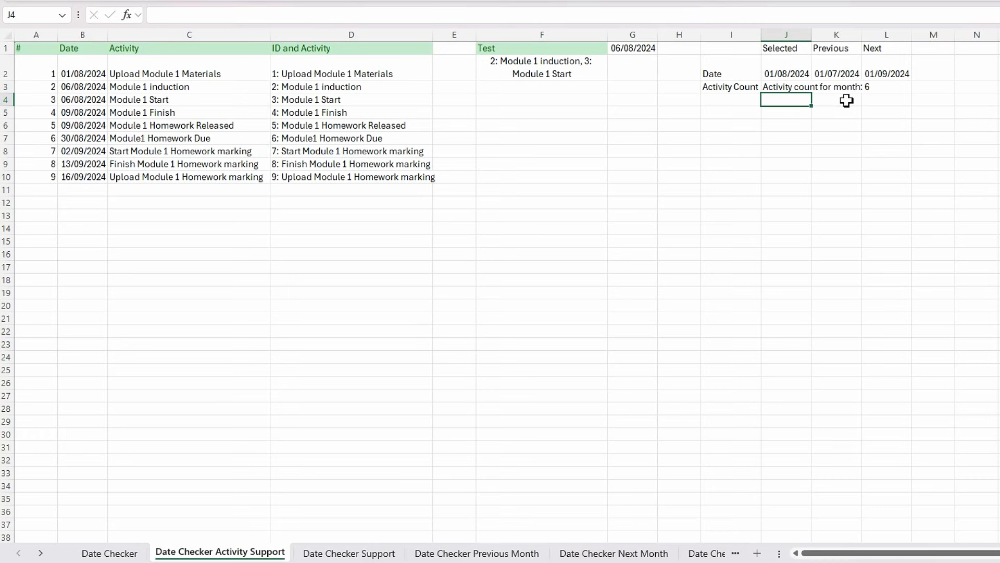
Copy the activity count formula from J3 across to L3 and autofit the widths of columns J to L
{"action": "left_click", "coordinate": [791, 86]}
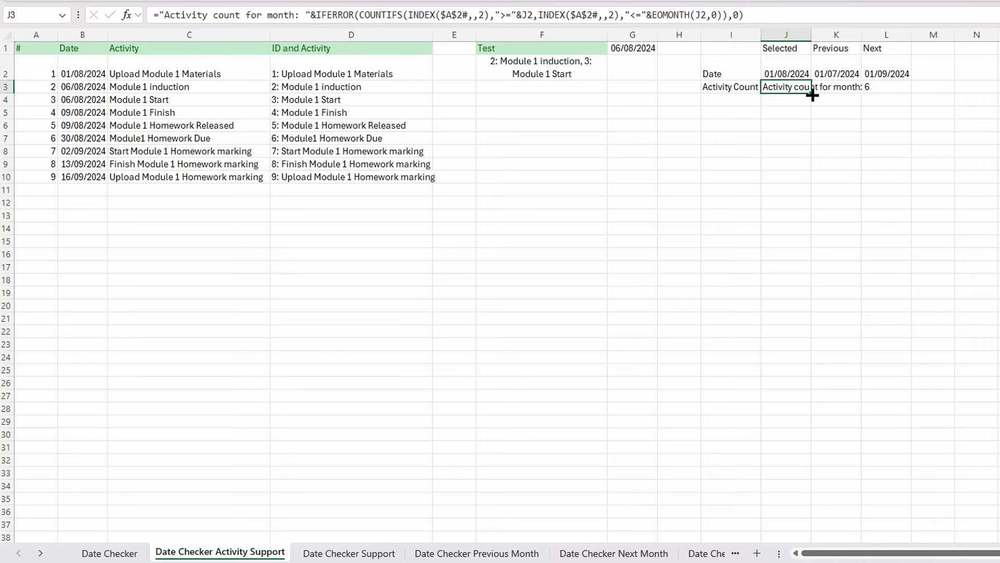
{"action": "left_click_drag", "start_coordinate": [813, 95], "coordinate": [909, 89]}
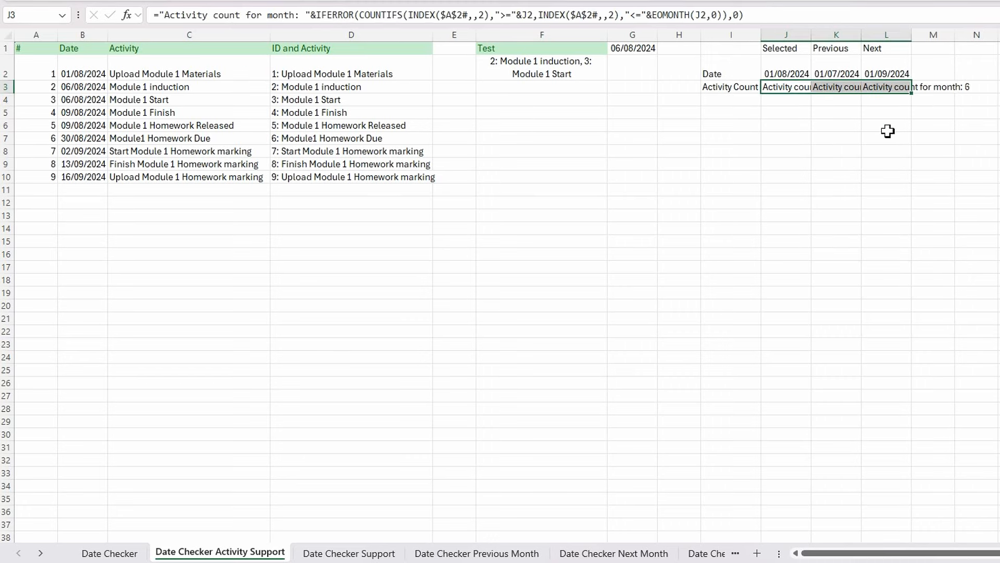
{"action": "left_click", "coordinate": [839, 138]}
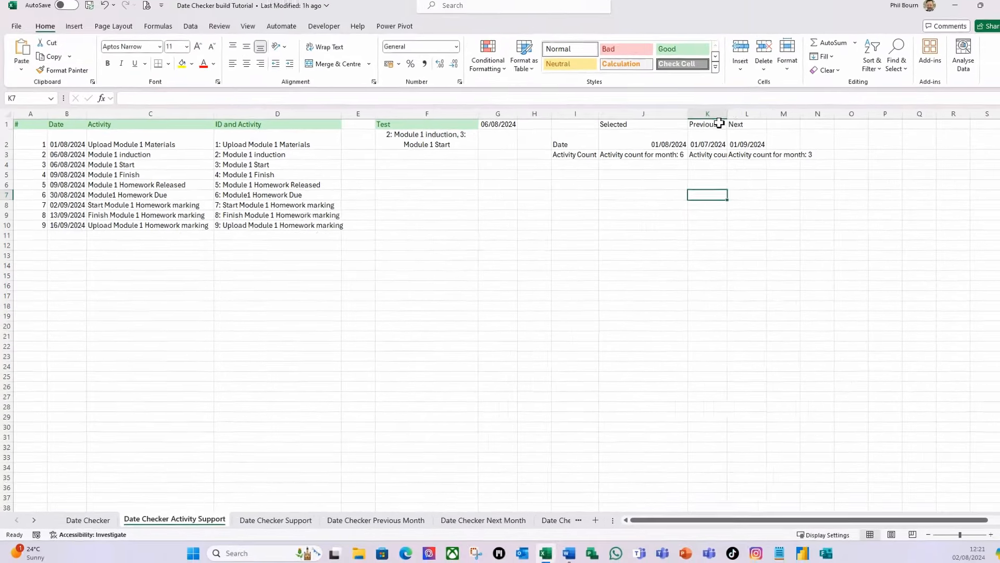
{"action": "double_click", "coordinate": [728, 115]}
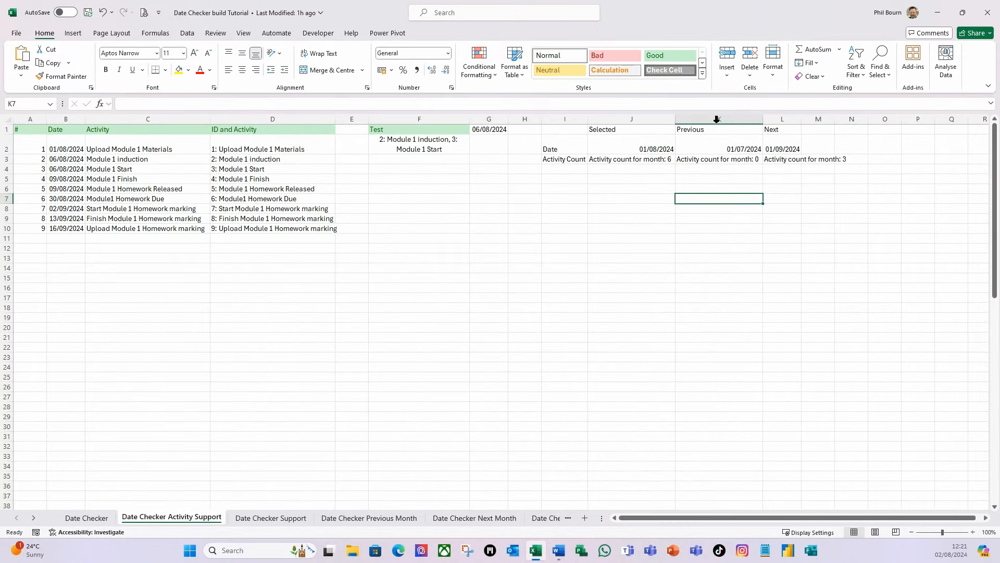
{"action": "double_click", "coordinate": [803, 120]}
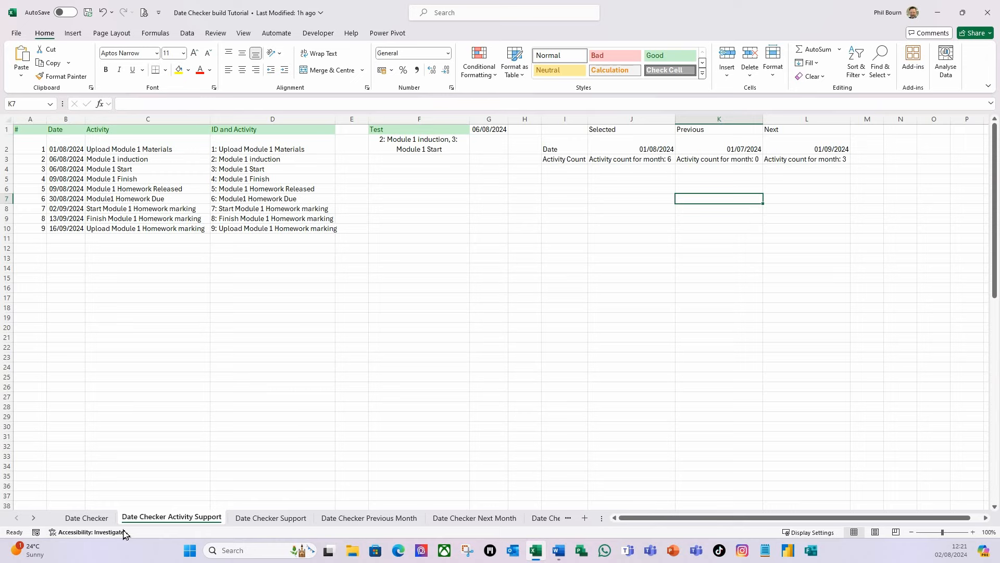
On the Date Checker sheet, draw a text box directly below the selected month's calendar, about as wide as that calendar
{"action": "left_click", "coordinate": [86, 518]}
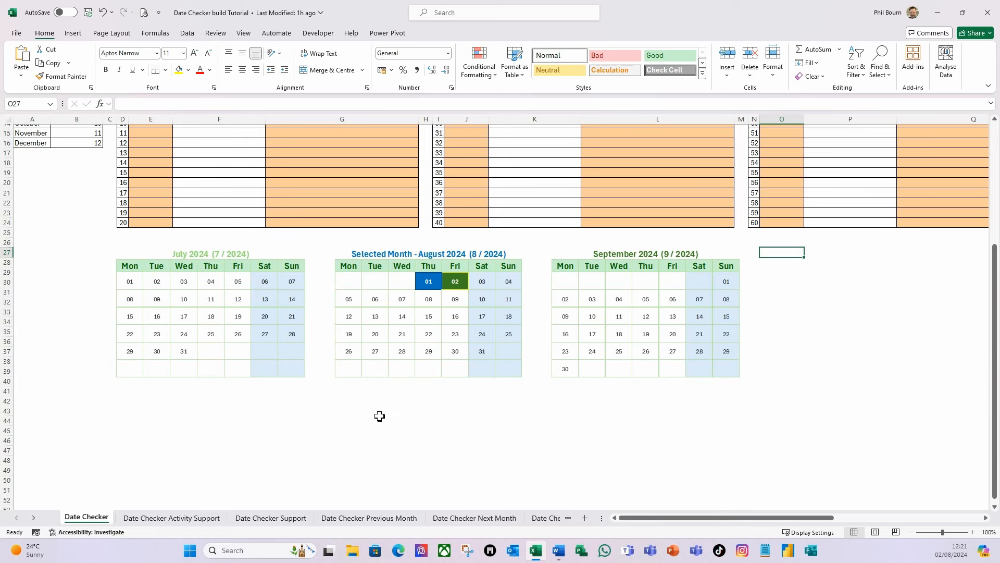
{"action": "left_click", "coordinate": [345, 393]}
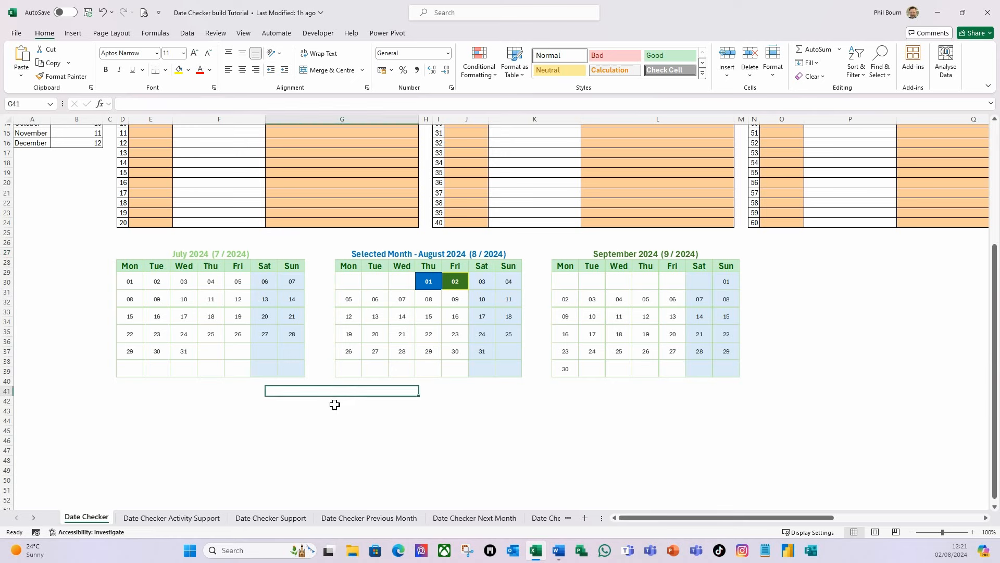
{"action": "left_click", "coordinate": [74, 33]}
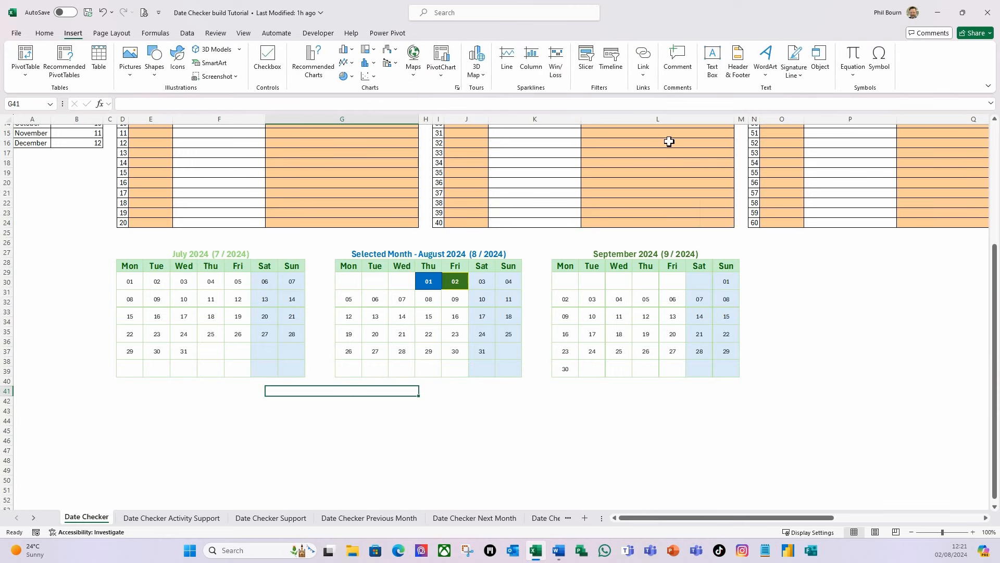
{"action": "left_click", "coordinate": [712, 59]}
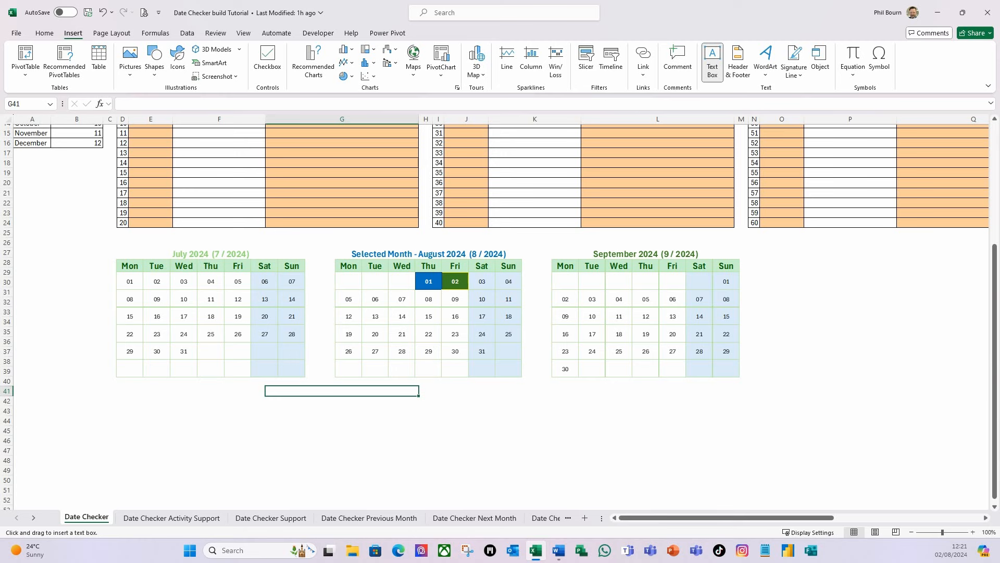
{"action": "left_click_drag", "start_coordinate": [337, 386], "coordinate": [518, 409]}
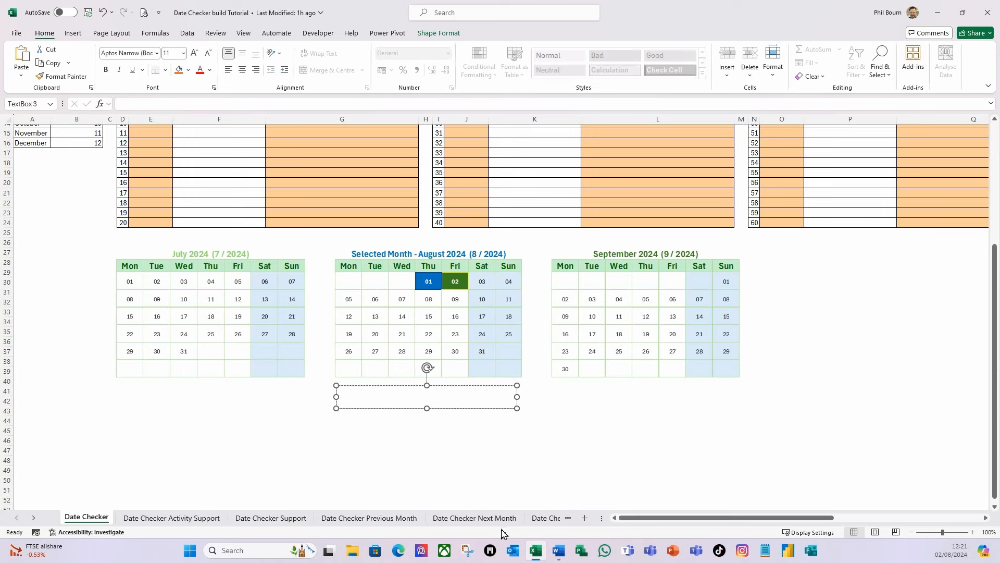
Link the new text box to cell J3 of the Date Checker Activity Support sheet
{"action": "left_click", "coordinate": [140, 108]}
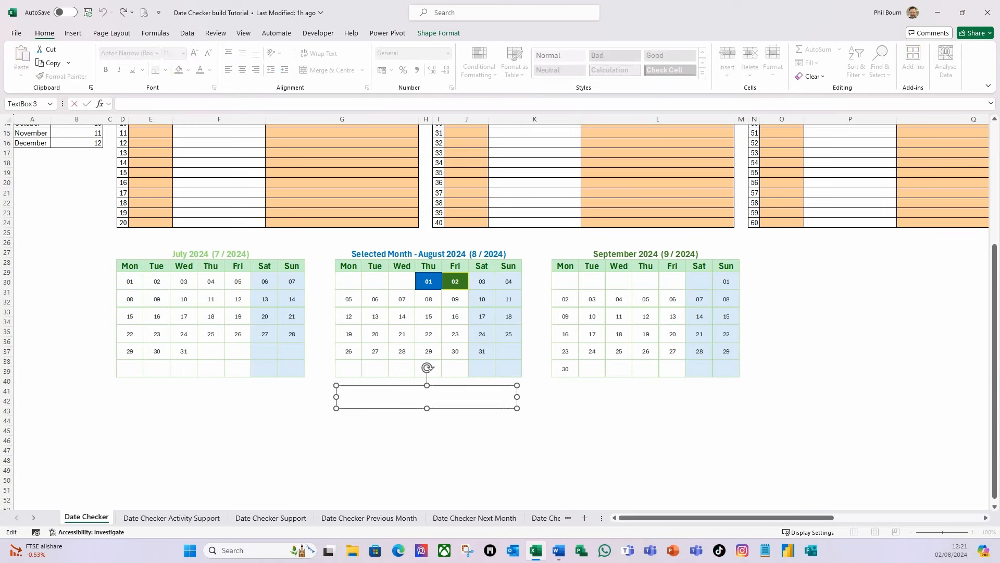
{"action": "type", "text": "="}
{"action": "left_click", "coordinate": [188, 519]}
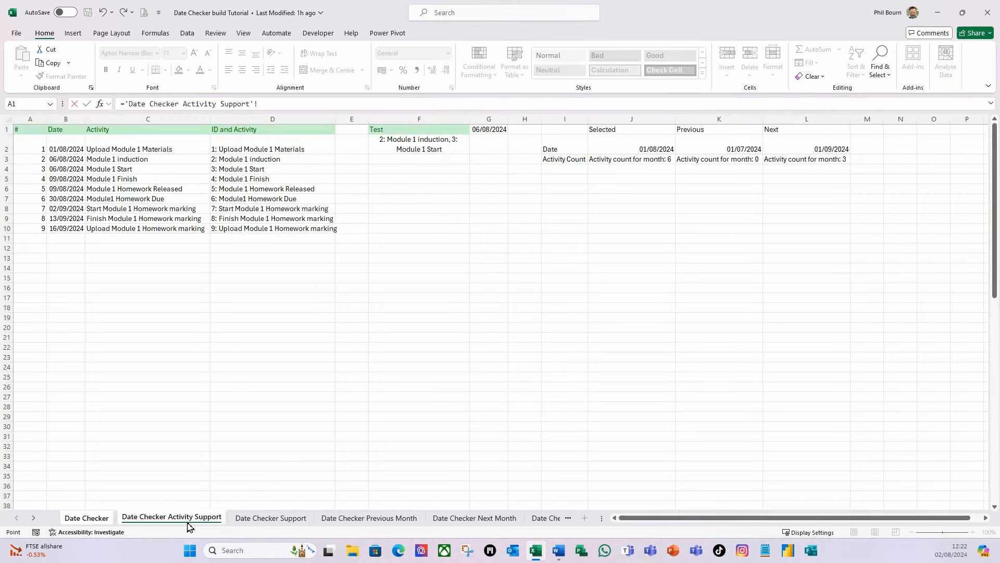
{"action": "left_click", "coordinate": [621, 161]}
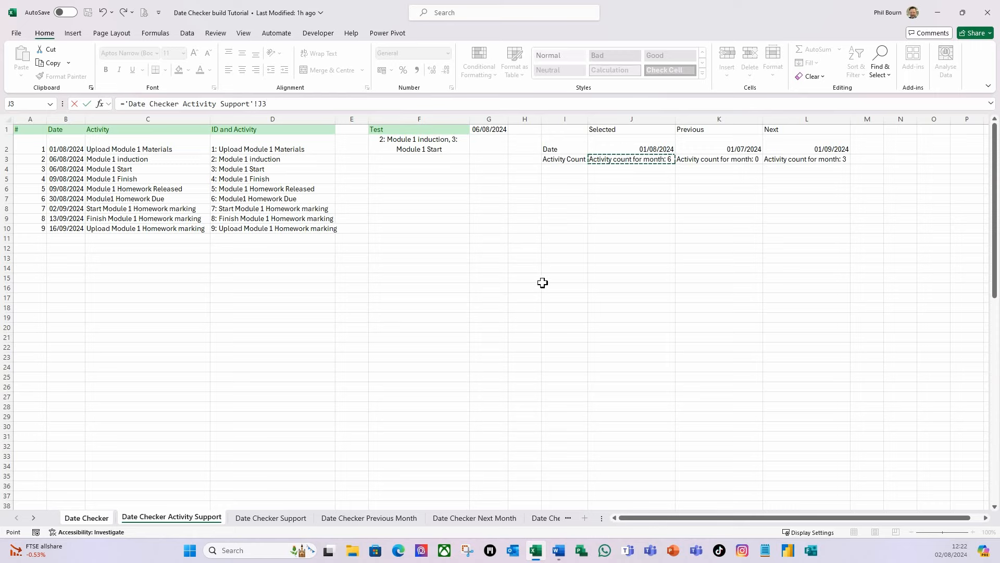
{"action": "key", "text": "Return"}
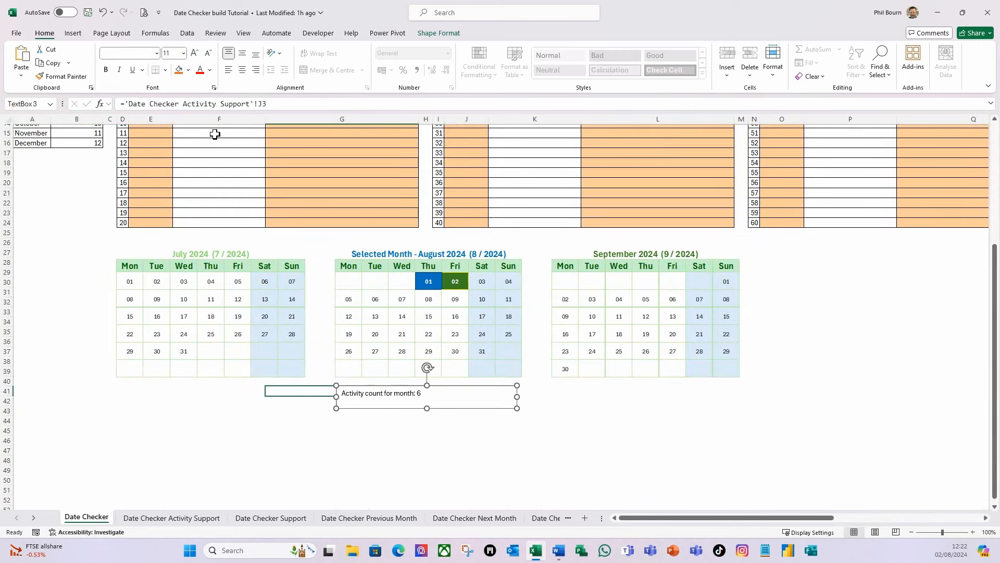
Format the text box below the August calendar as 14 pt bold text, centred horizontally and vertically
{"action": "left_click", "coordinate": [183, 53]}
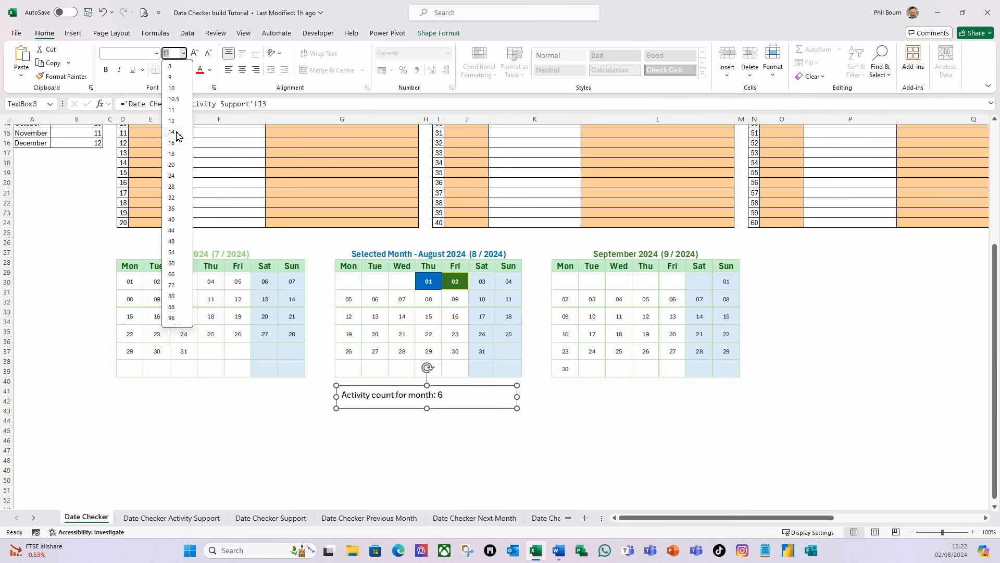
{"action": "key", "text": "Escape"}
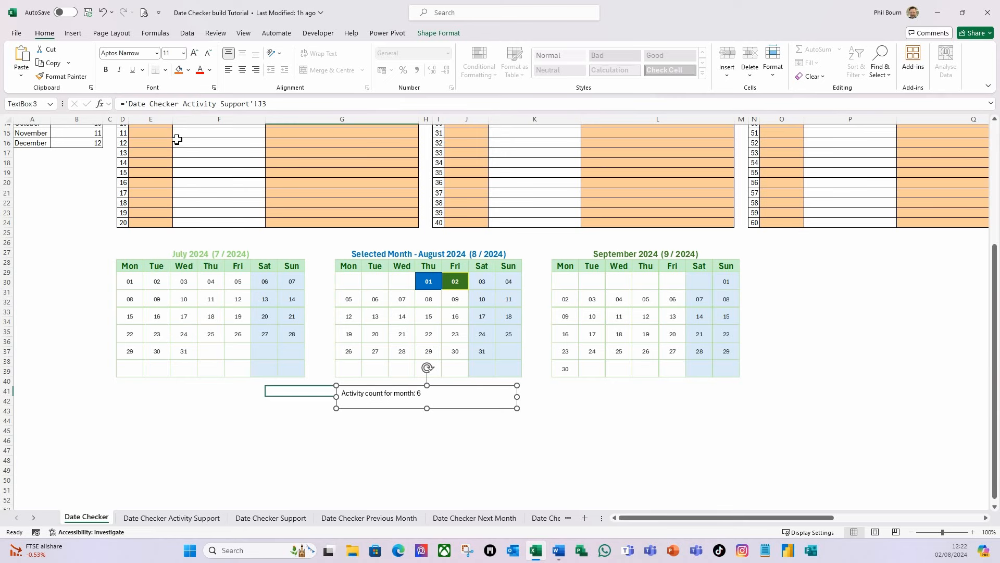
{"action": "left_click", "coordinate": [183, 53]}
{"action": "left_click", "coordinate": [172, 131]}
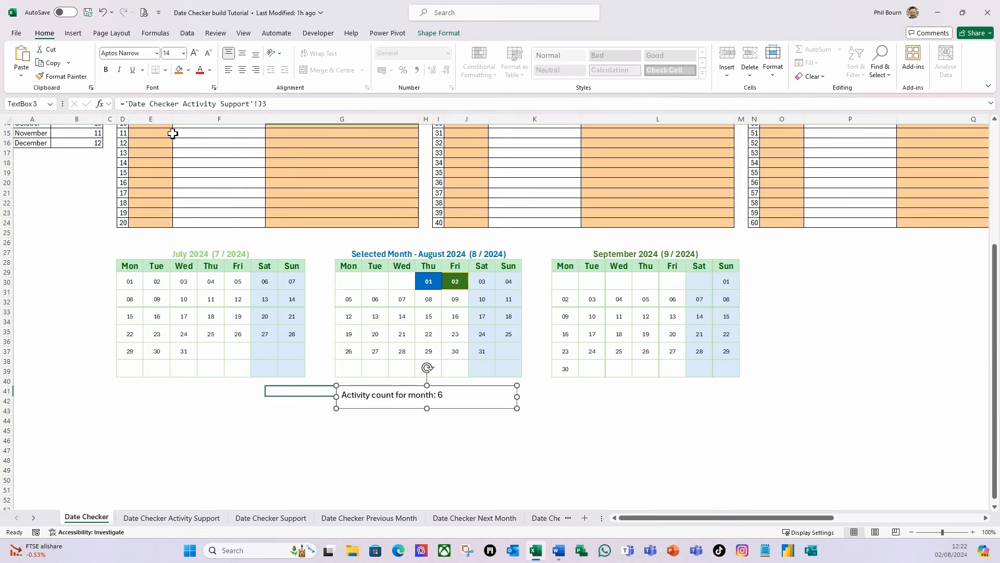
{"action": "left_click", "coordinate": [243, 71]}
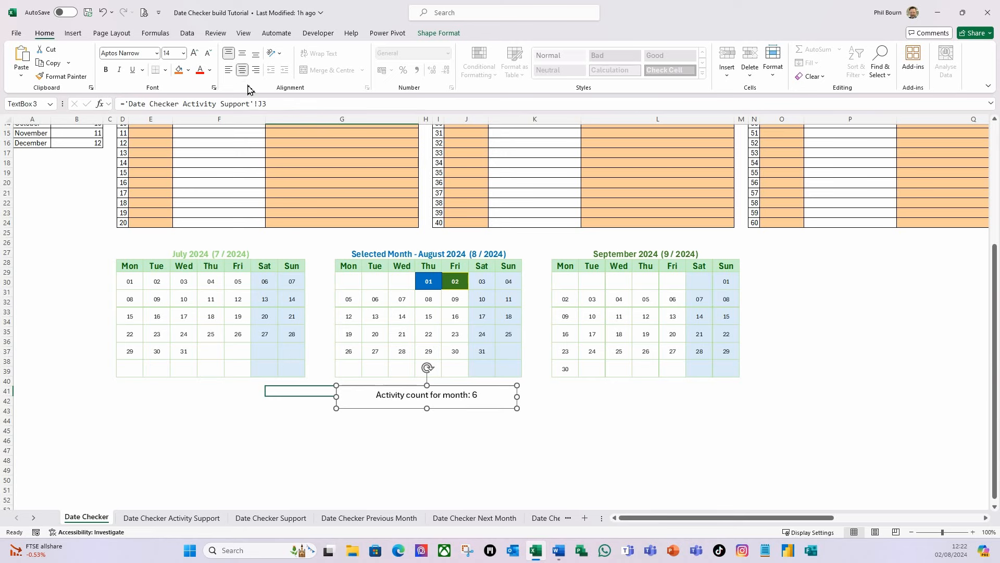
{"action": "left_click", "coordinate": [244, 54]}
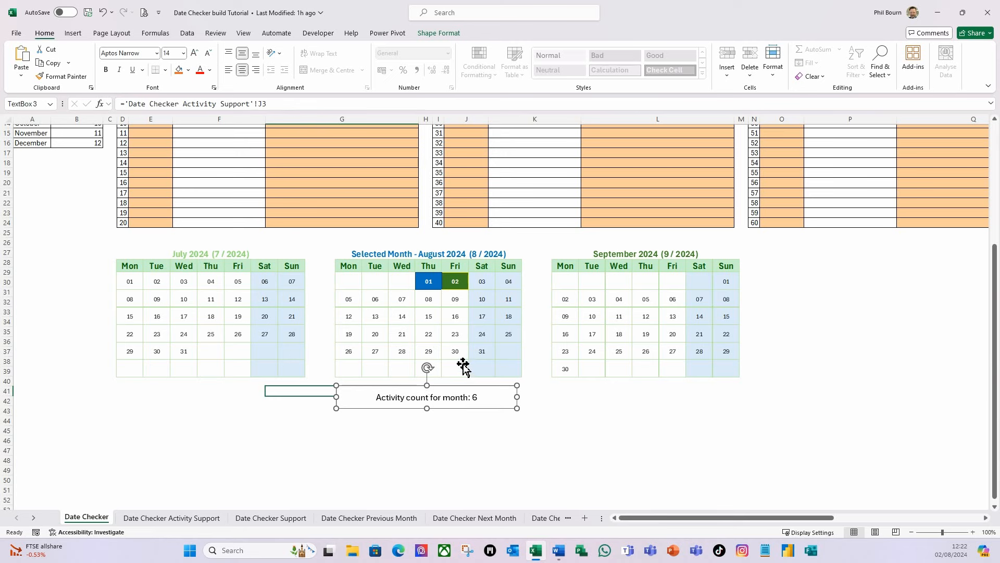
{"action": "left_click", "coordinate": [107, 71]}
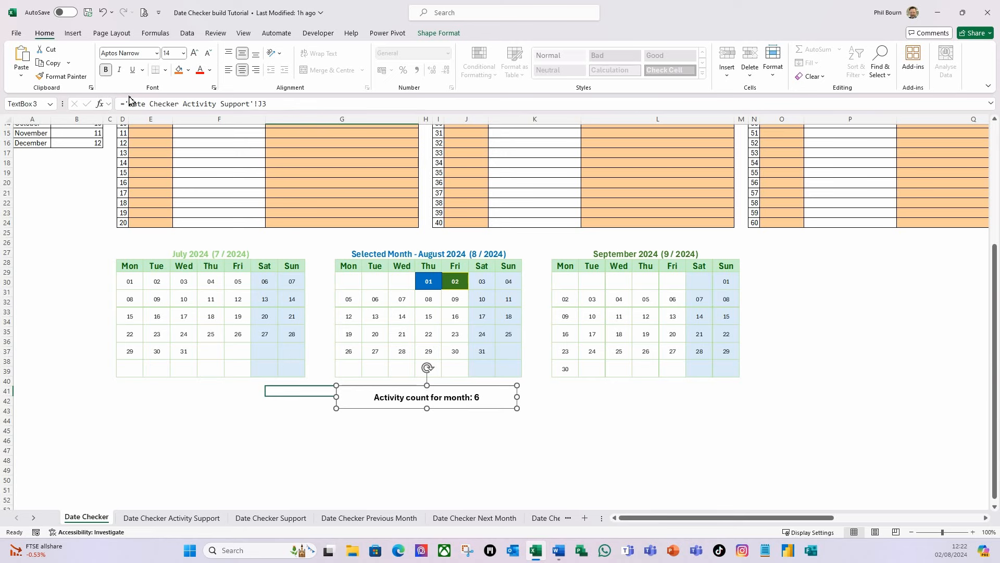
{"action": "left_click", "coordinate": [515, 432]}
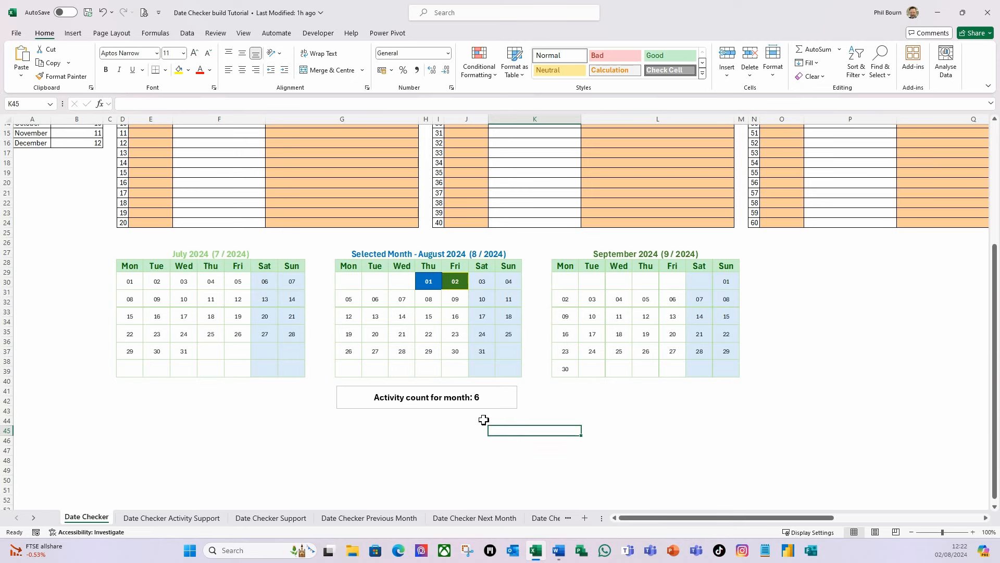
Duplicate the formatted text box twice and place the copies directly below the July and September calendars
{"action": "left_click", "coordinate": [490, 404]}
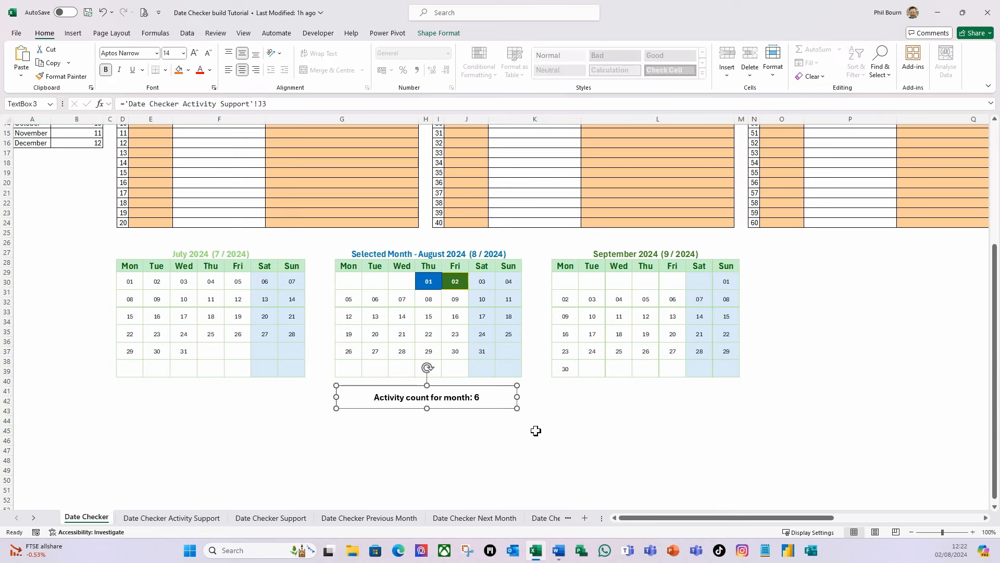
{"action": "key", "text": "ctrl+d"}
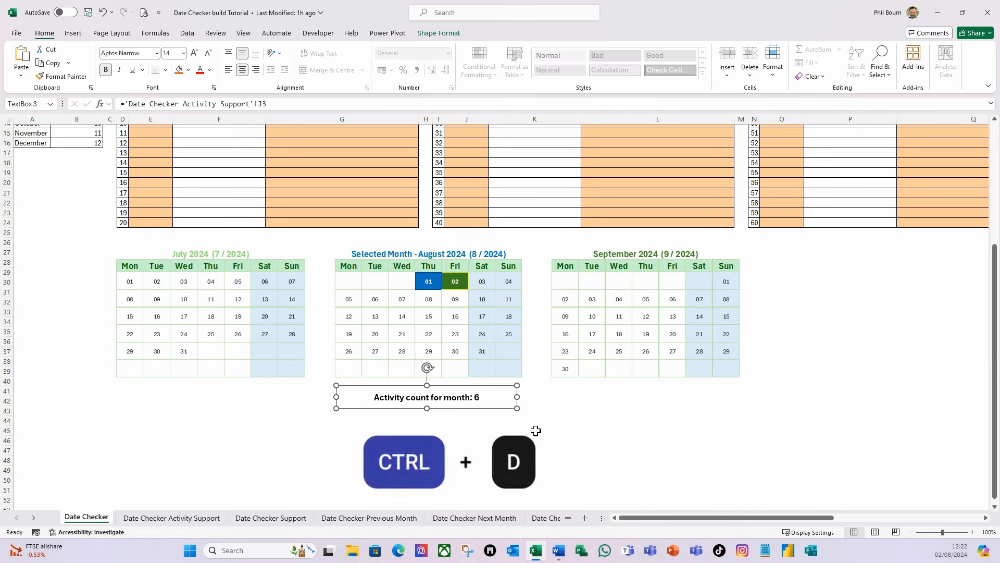
{"action": "key", "text": "ctrl+d"}
{"action": "key", "text": "ctrl+d"}
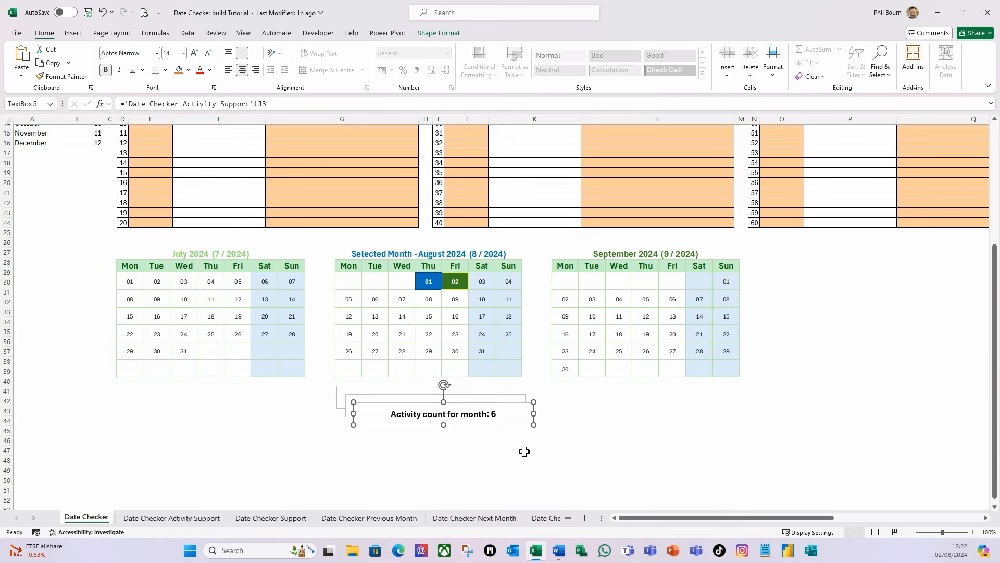
{"action": "left_click_drag", "start_coordinate": [496, 424], "coordinate": [267, 408]}
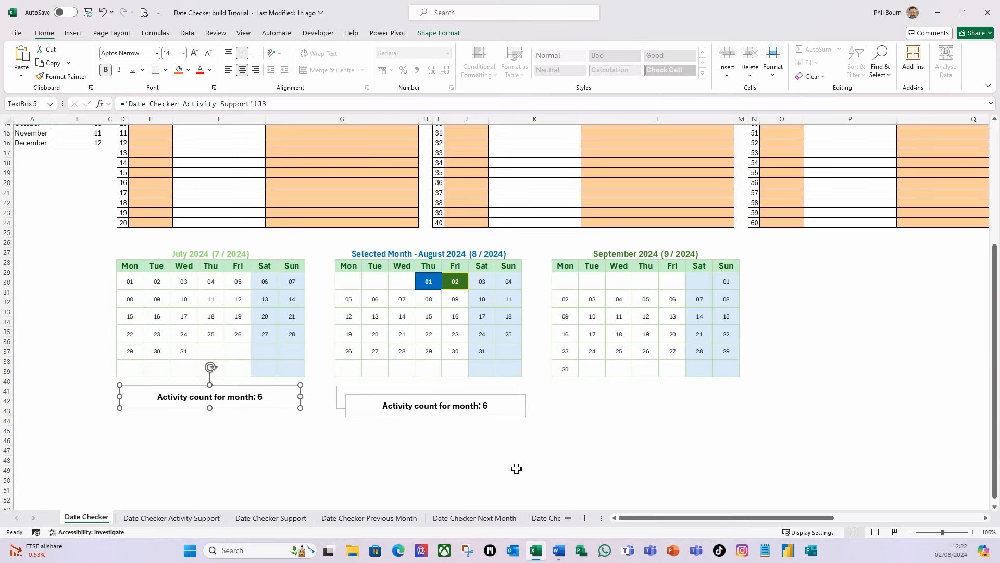
{"action": "left_click_drag", "start_coordinate": [490, 417], "coordinate": [700, 408]}
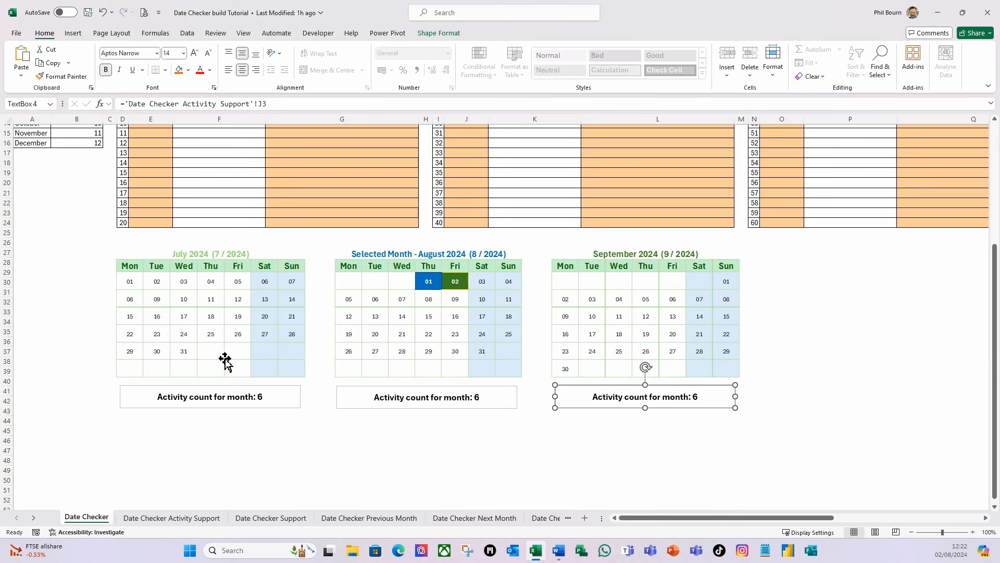
Align the left edge of the text box below the July calendar with that calendar picture
{"action": "left_click", "coordinate": [230, 324]}
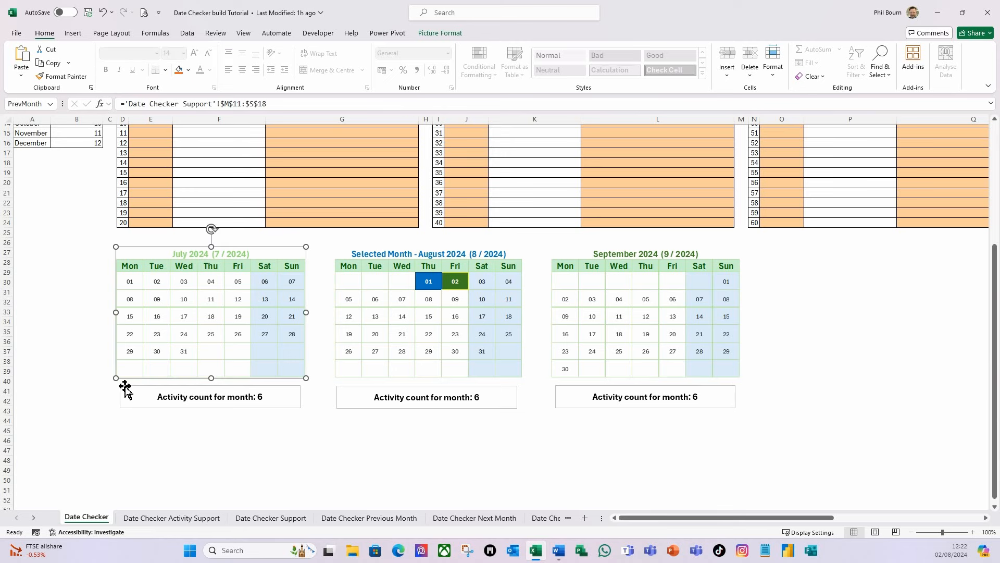
{"action": "left_click", "coordinate": [172, 413], "text": "ctrl"}
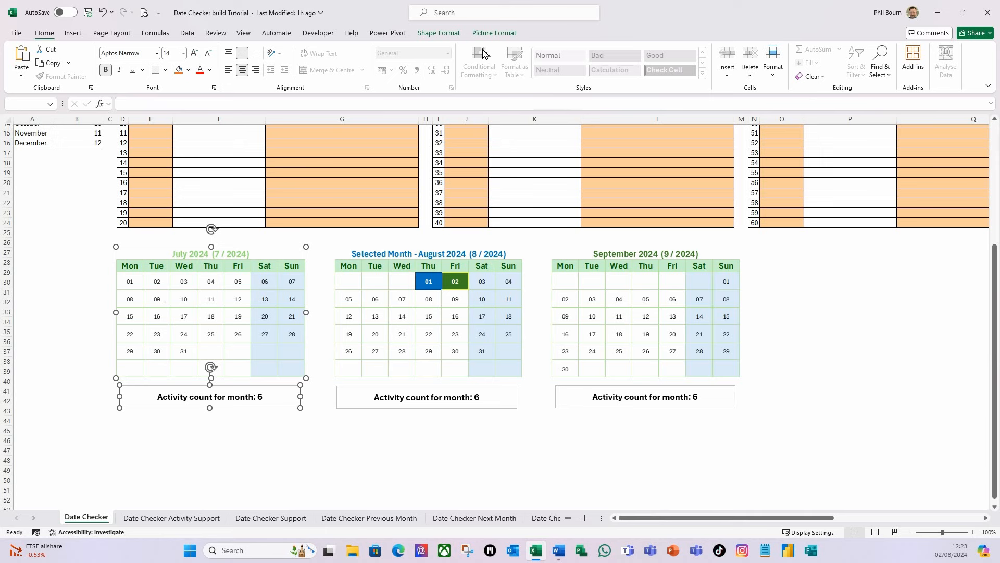
{"action": "left_click", "coordinate": [450, 34]}
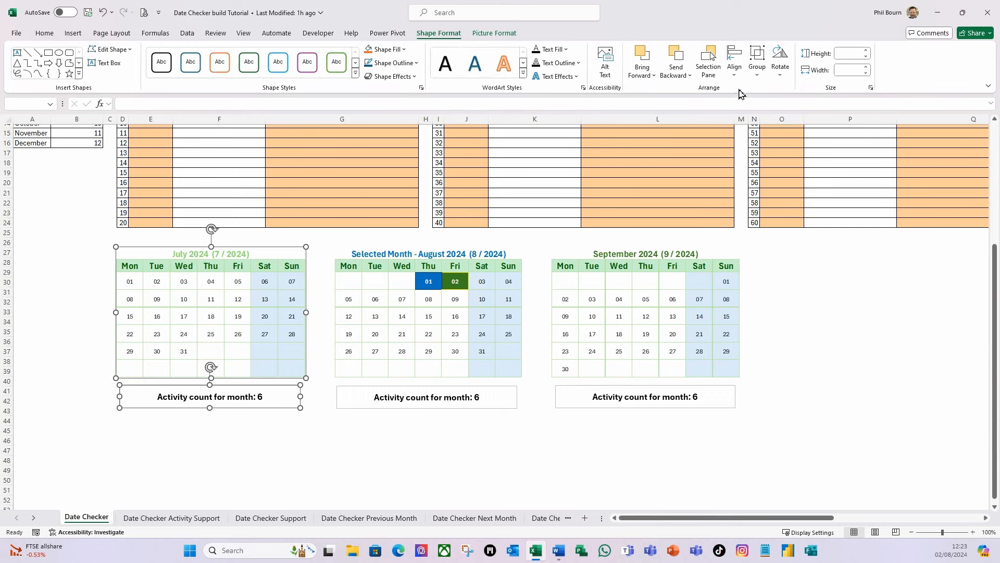
{"action": "left_click", "coordinate": [735, 73]}
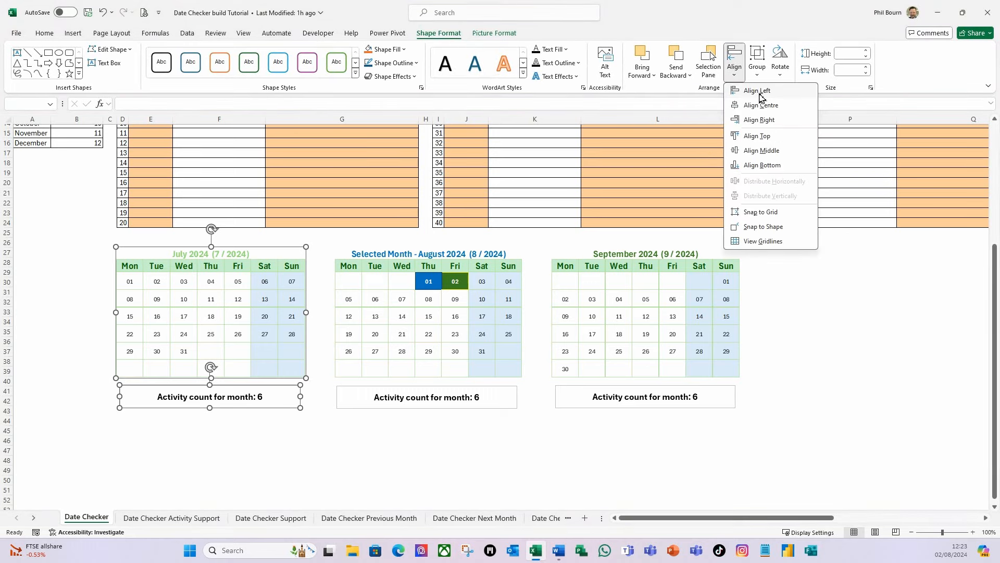
{"action": "left_click", "coordinate": [758, 91]}
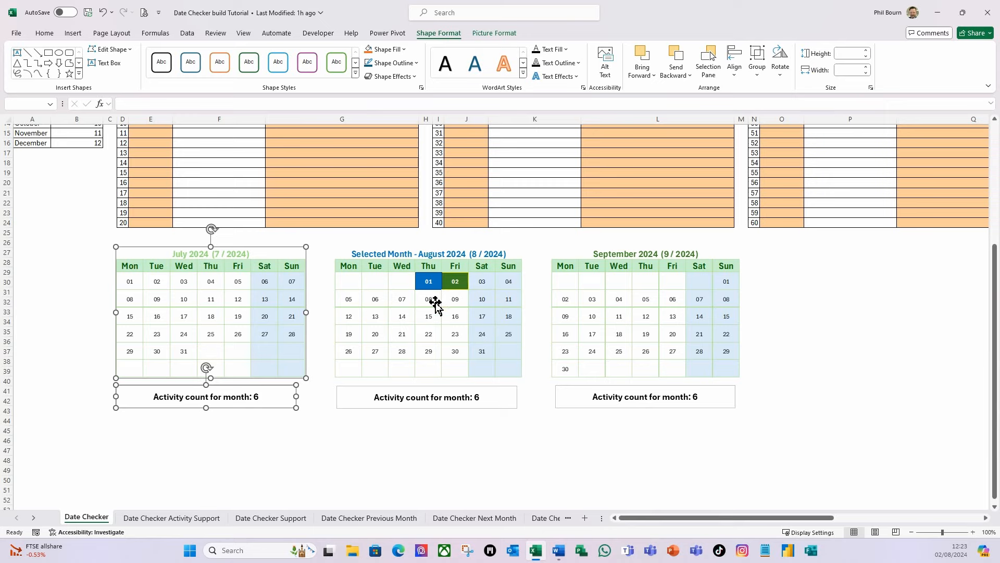
Left-align the selected month's text box with the August calendar picture above it
{"action": "left_click", "coordinate": [406, 333]}
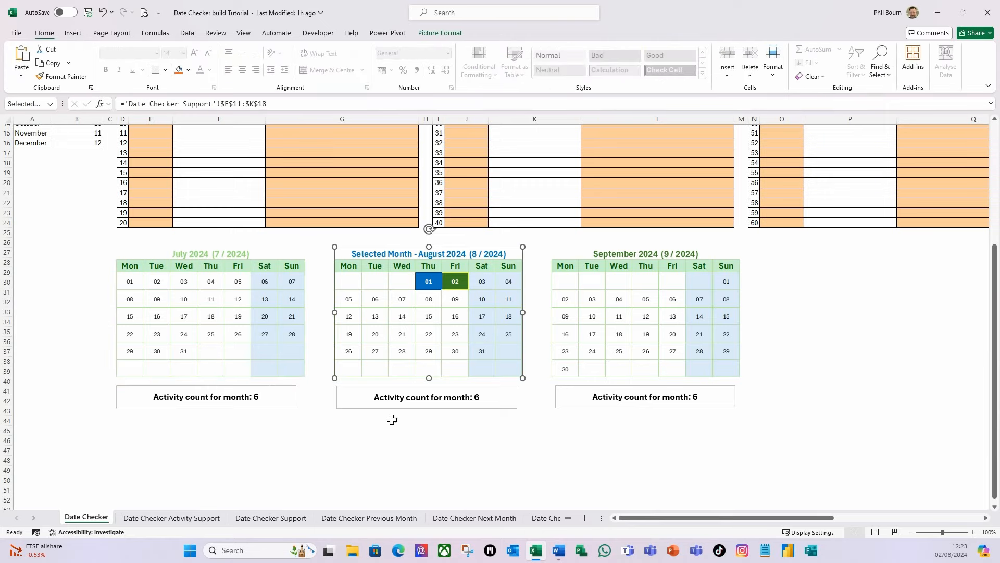
{"action": "left_click", "coordinate": [406, 404], "text": "shift"}
{"action": "left_click", "coordinate": [439, 32]}
{"action": "left_click", "coordinate": [734, 60]}
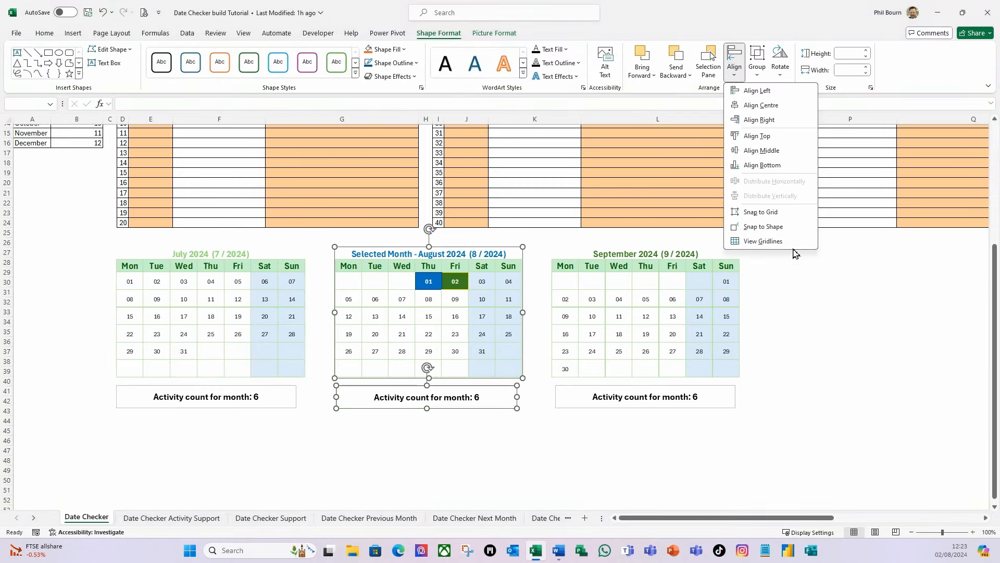
{"action": "left_click", "coordinate": [756, 91]}
Left-align the text box below the September calendar with that calendar picture
{"action": "left_click", "coordinate": [613, 313]}
{"action": "left_click", "coordinate": [603, 411], "text": "shift"}
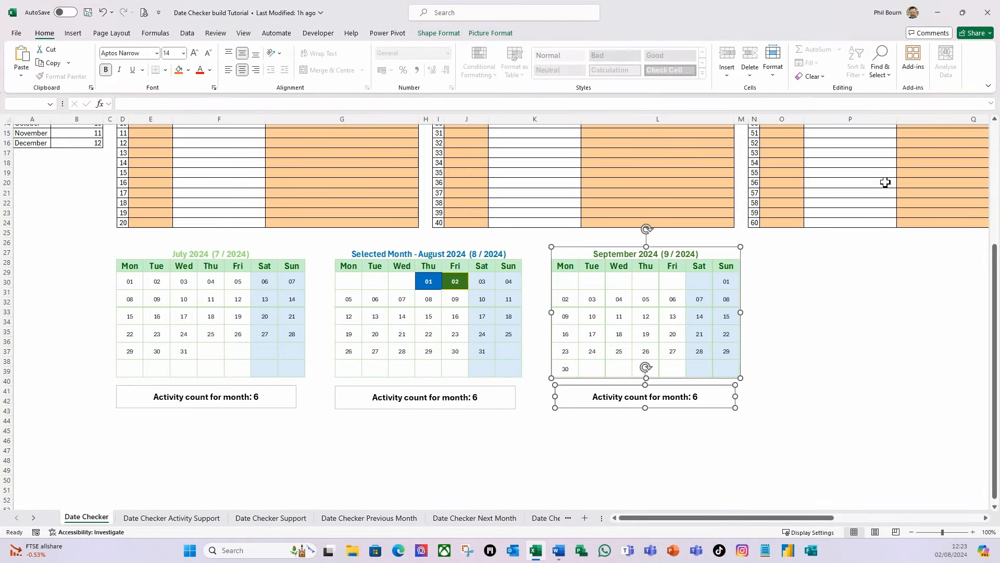
{"action": "left_click", "coordinate": [439, 33]}
{"action": "left_click", "coordinate": [734, 60]}
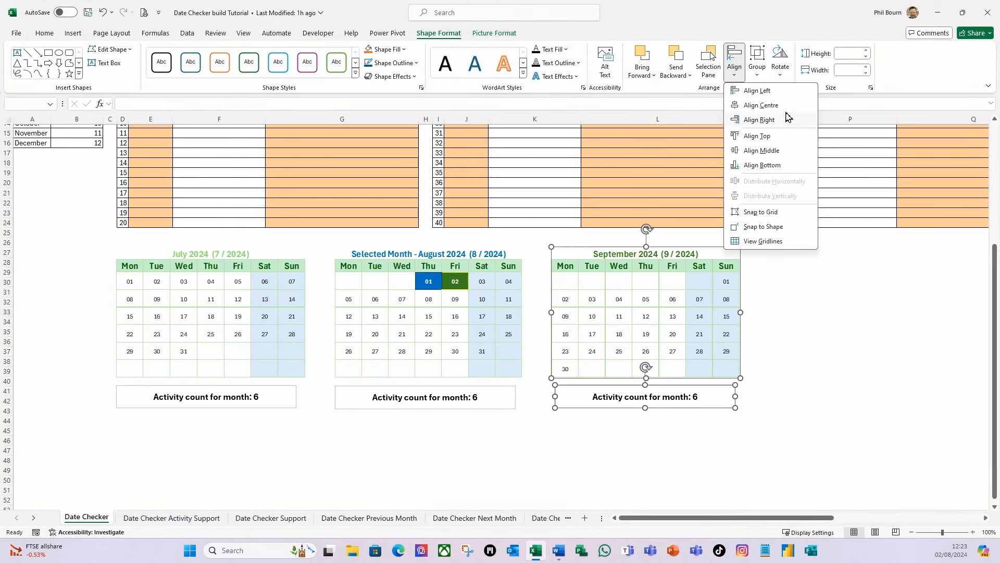
{"action": "left_click", "coordinate": [756, 90]}
{"action": "left_click", "coordinate": [566, 446]}
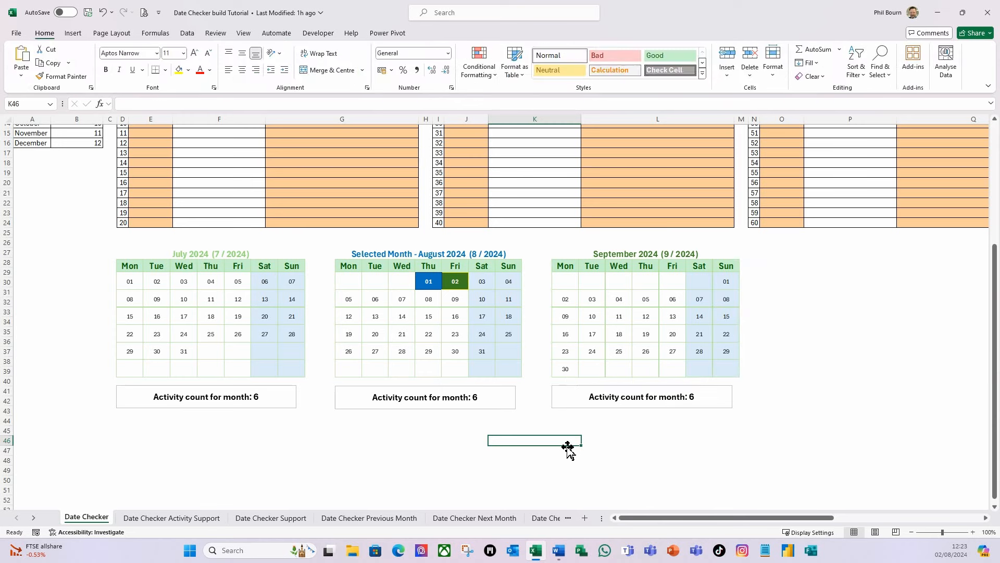
Align the bottom edges of the three activity count text boxes
{"action": "left_click", "coordinate": [286, 407]}
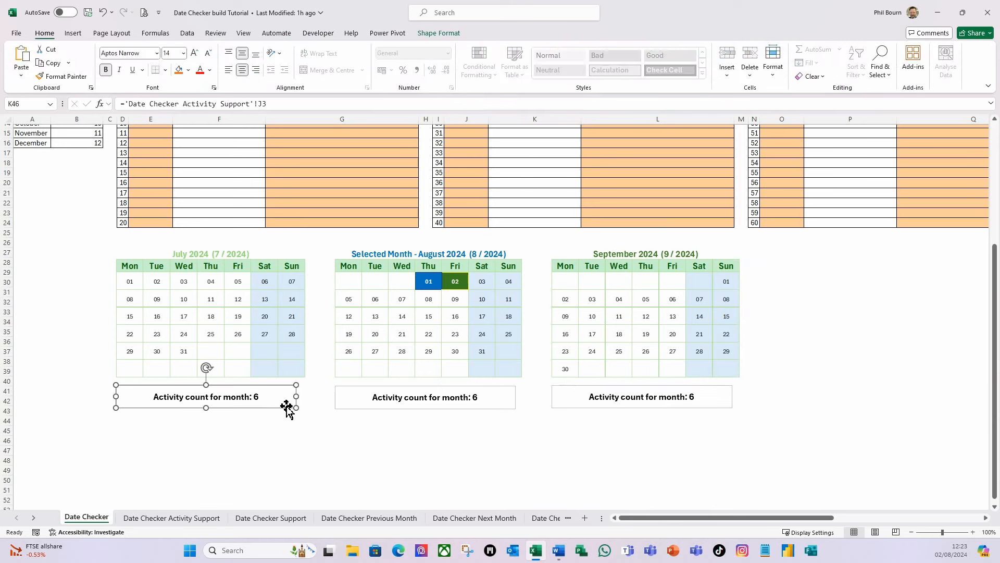
{"action": "left_click", "coordinate": [430, 408], "text": "ctrl"}
{"action": "left_click", "coordinate": [631, 409], "text": "ctrl"}
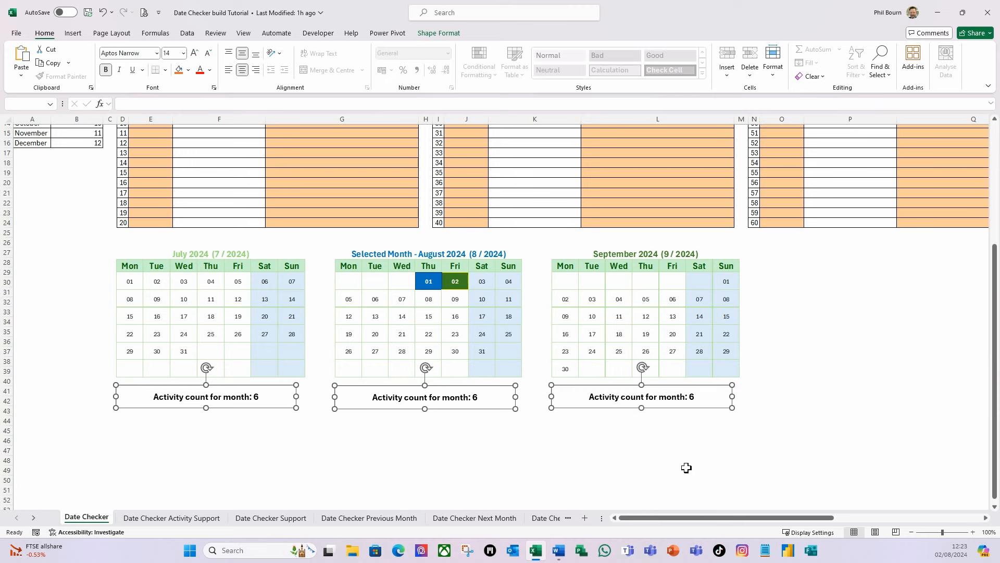
{"action": "left_click", "coordinate": [440, 33]}
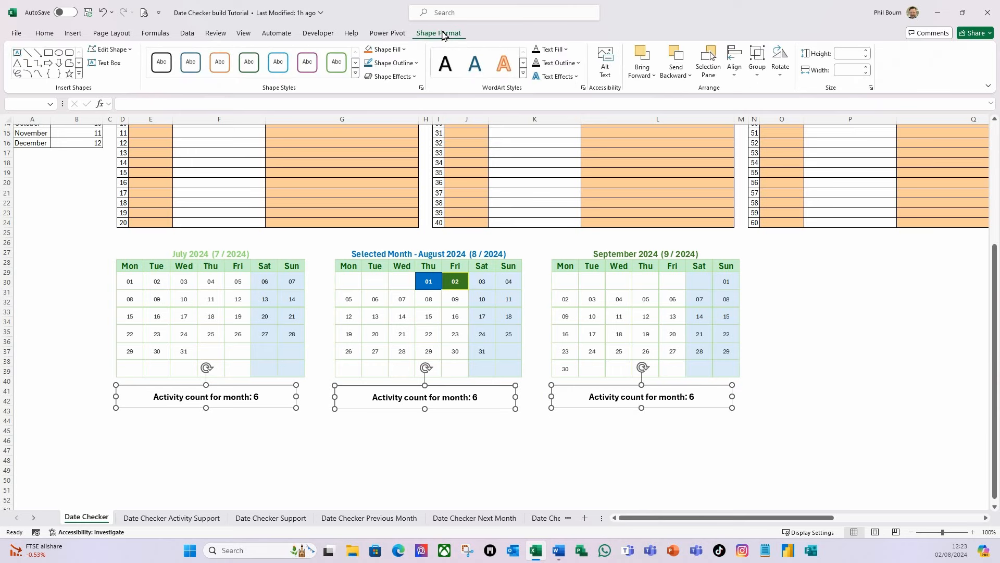
{"action": "left_click", "coordinate": [734, 77]}
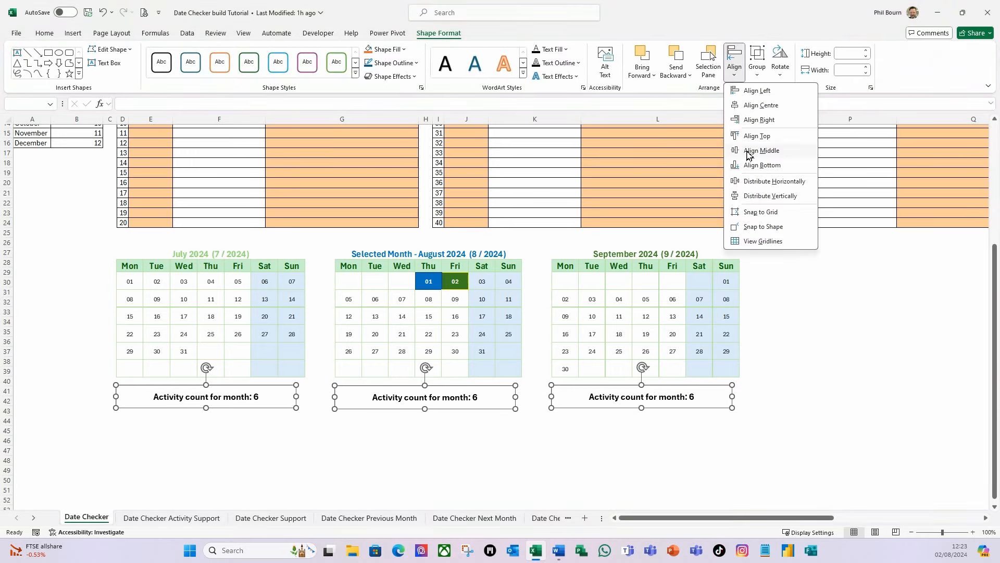
{"action": "left_click", "coordinate": [762, 166]}
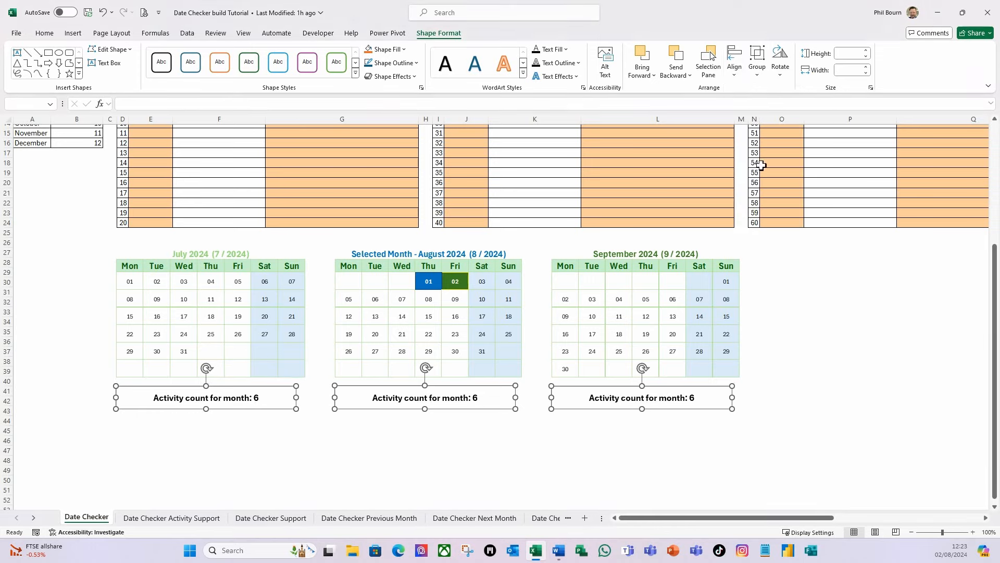
{"action": "left_click", "coordinate": [513, 452]}
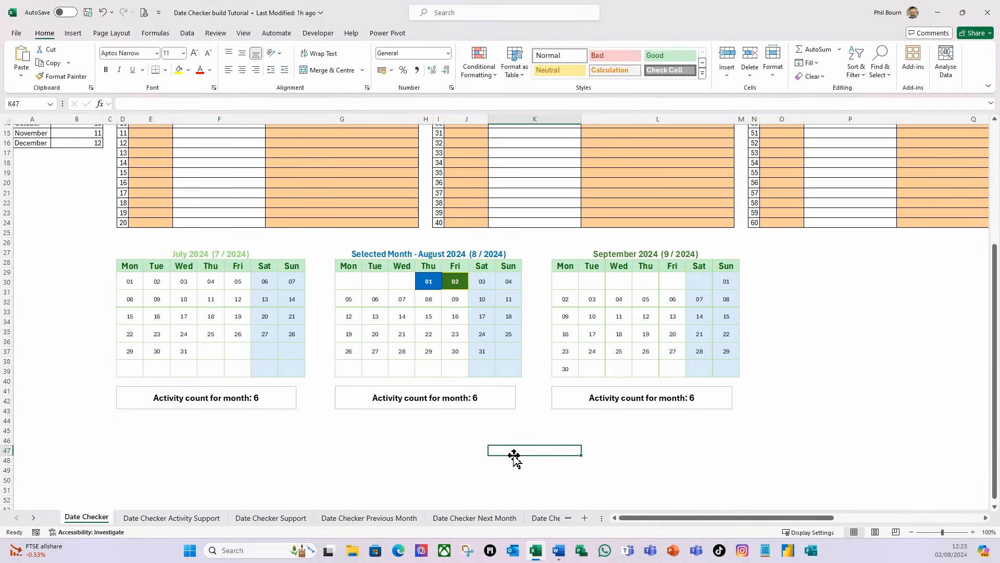
Relink the text box below the July calendar to cell K3 of the Date Checker Activity Support sheet
{"action": "left_click", "coordinate": [282, 408]}
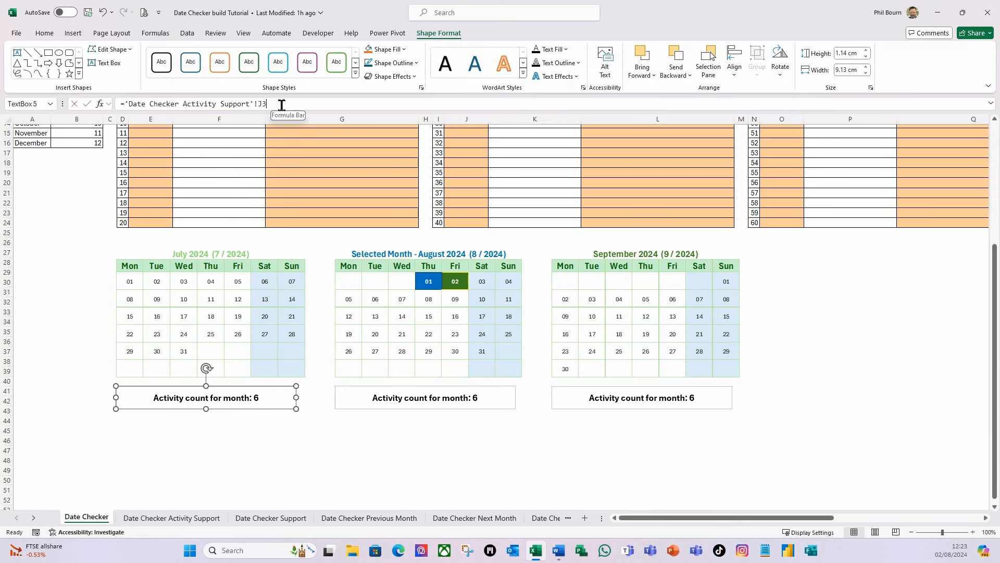
{"action": "left_click_drag", "start_coordinate": [281, 103], "coordinate": [81, 106]}
{"action": "type", "text": "="}
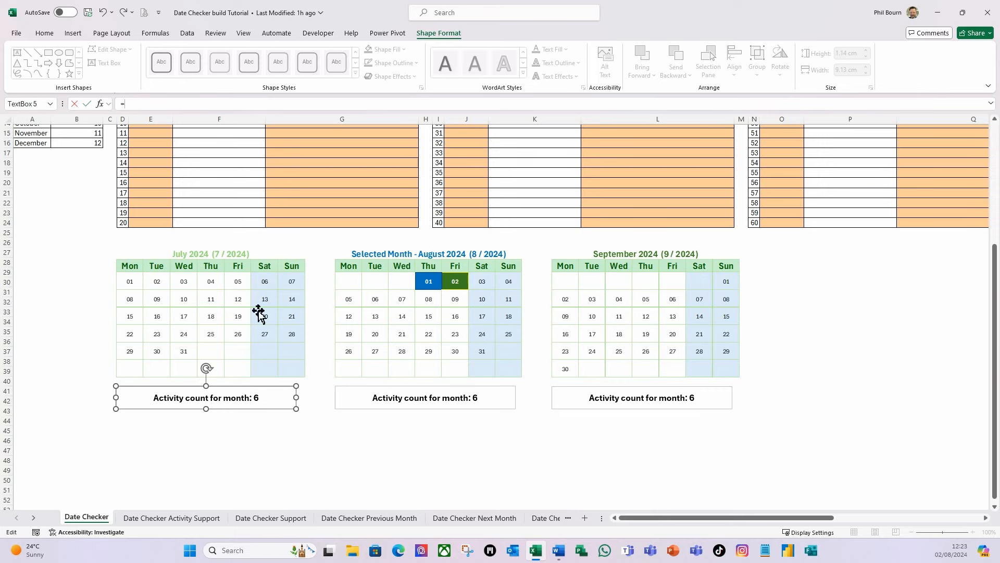
{"action": "left_click", "coordinate": [200, 517]}
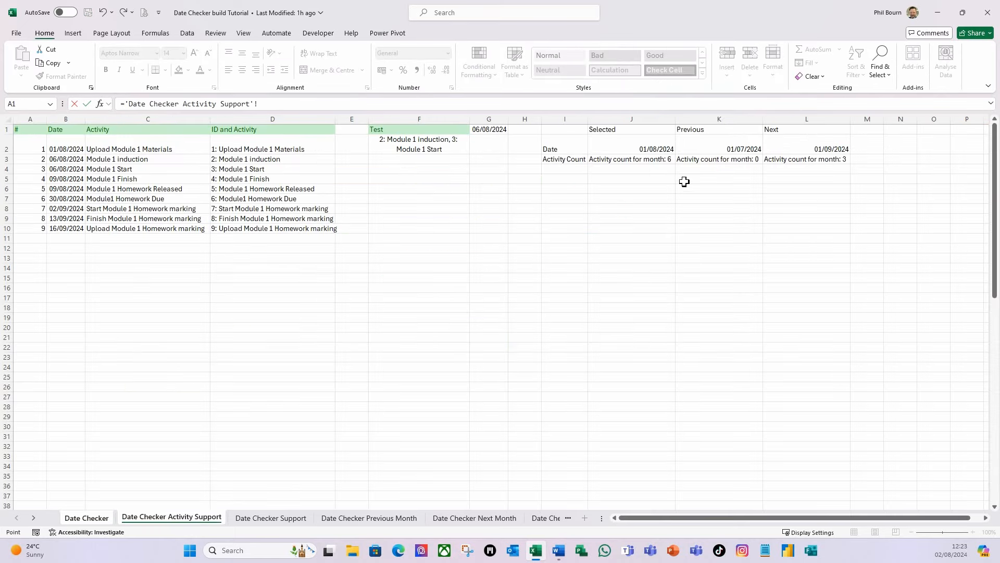
{"action": "left_click", "coordinate": [722, 159]}
{"action": "key", "text": "Return"}
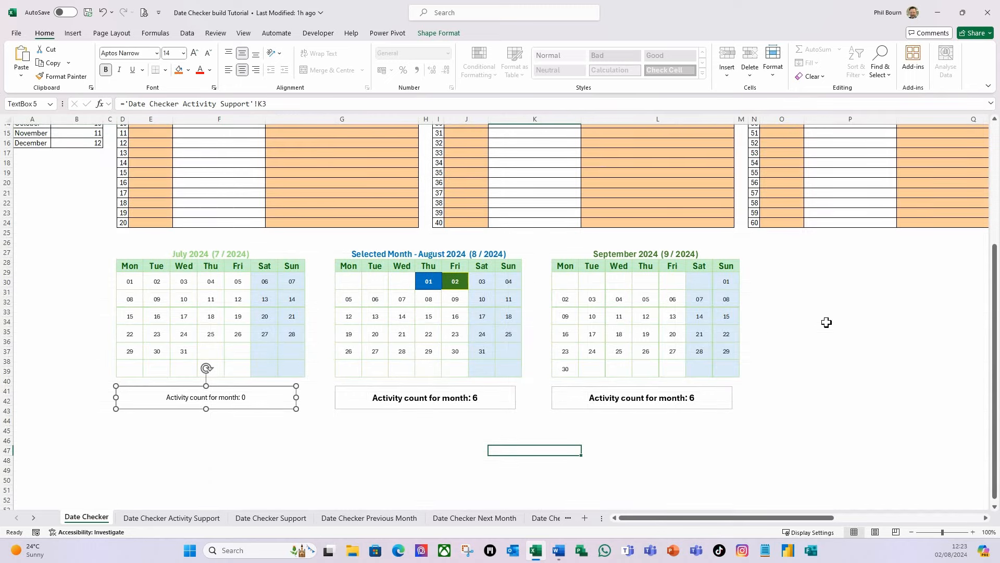
Relink the text box below the September calendar to cell L3 of the Date Checker Activity Support sheet
{"action": "left_click", "coordinate": [609, 412]}
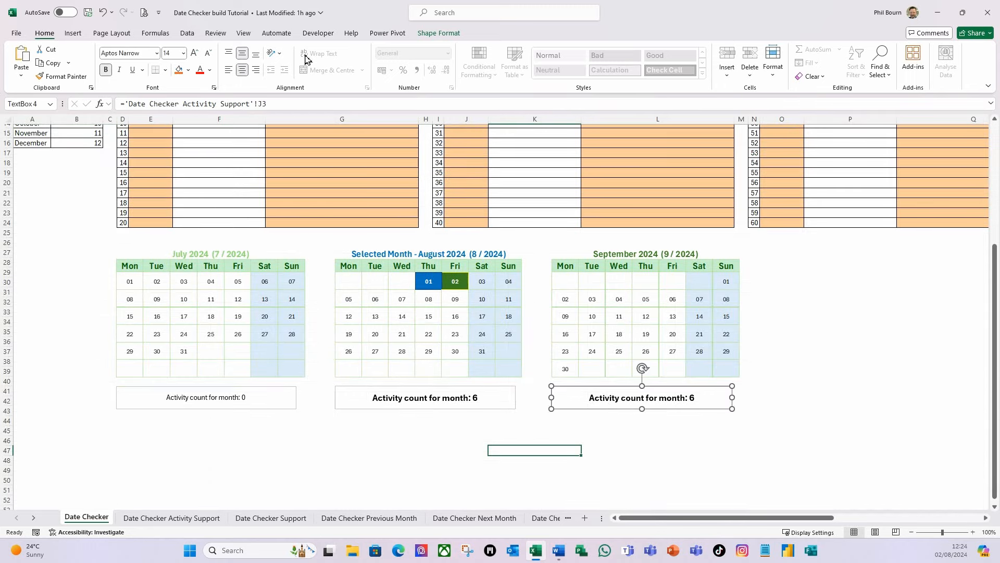
{"action": "left_click_drag", "start_coordinate": [295, 104], "coordinate": [119, 104]}
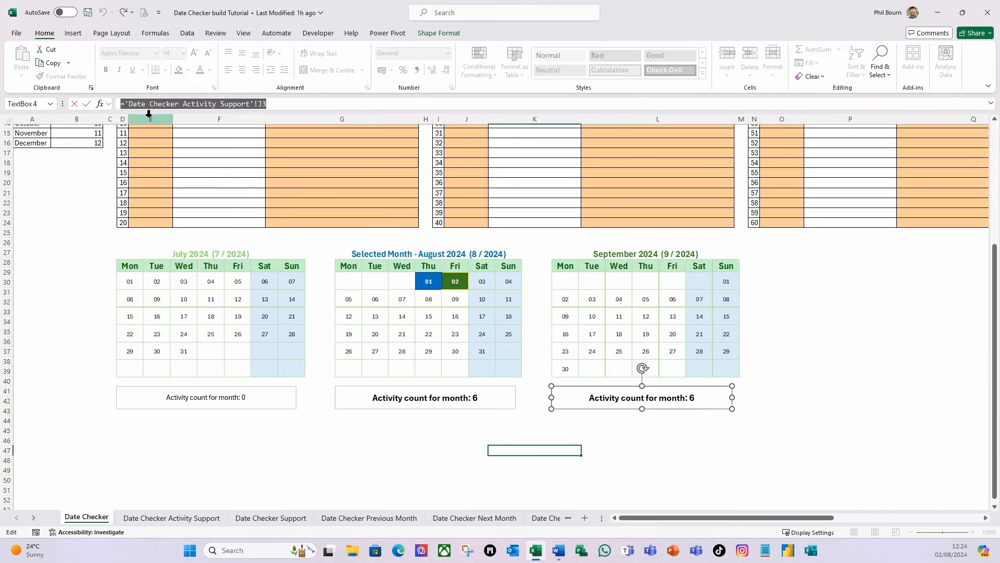
{"action": "type", "text": "="}
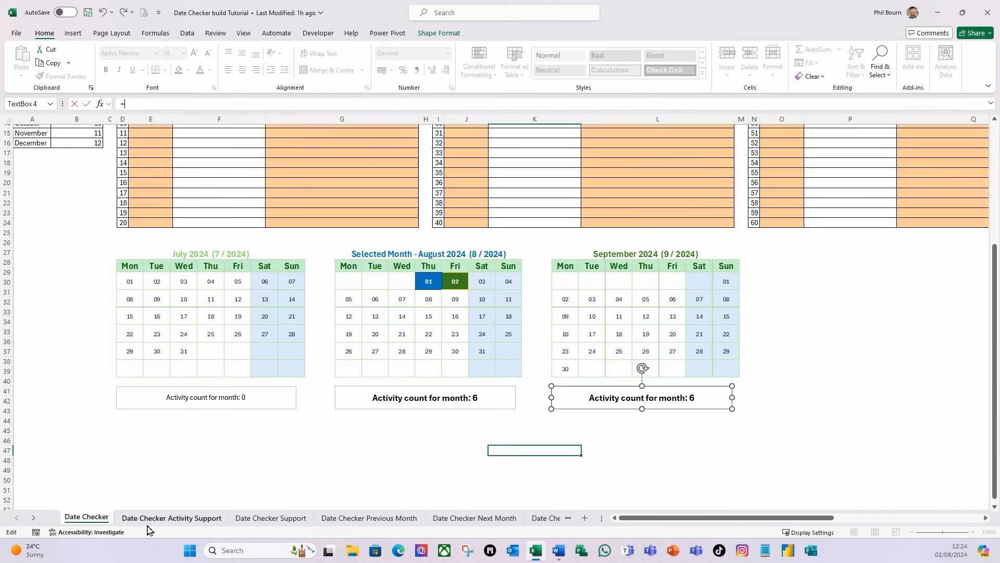
{"action": "left_click", "coordinate": [170, 518]}
{"action": "left_click", "coordinate": [822, 165]}
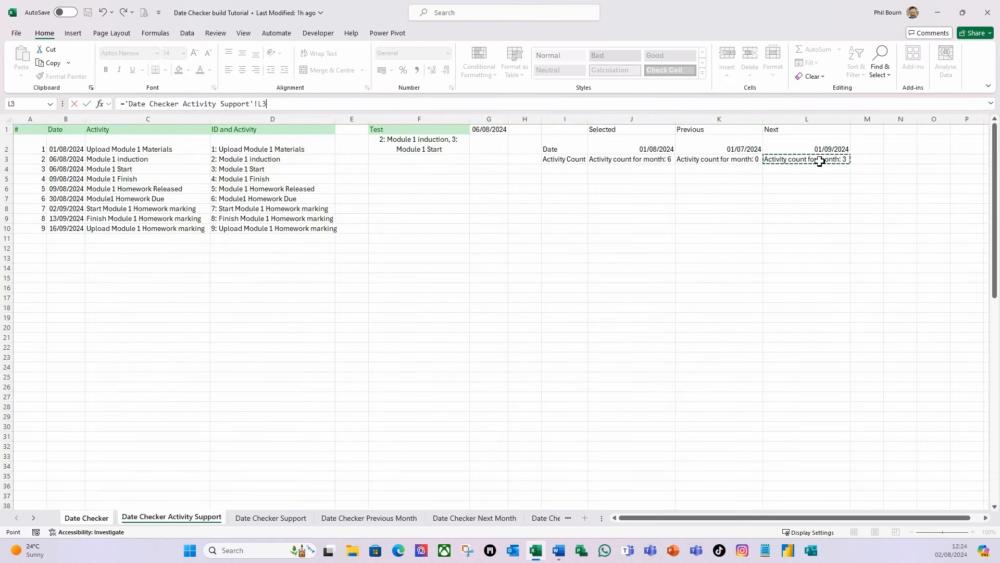
{"action": "key", "text": "Return"}
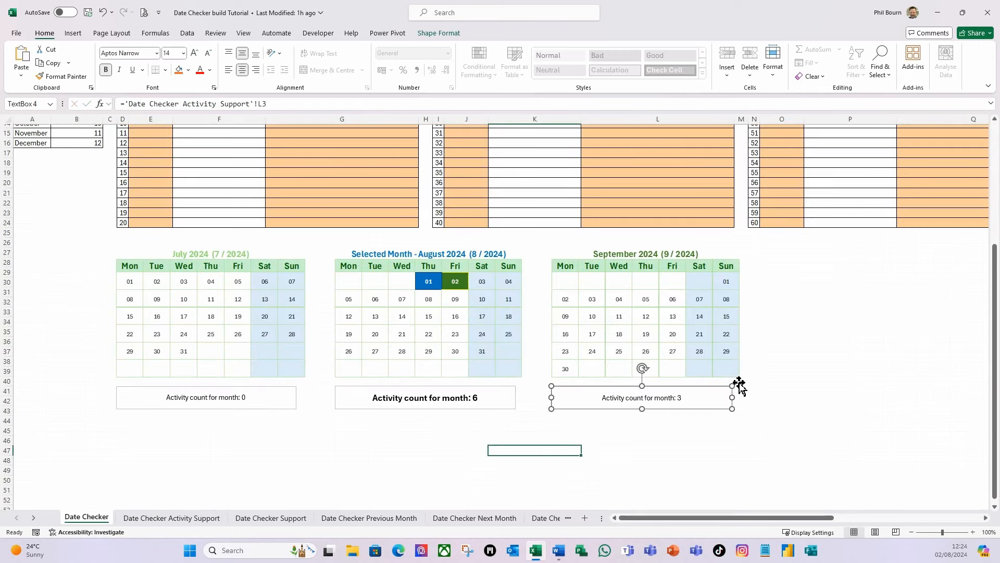
Remove the outline from the selected month's text box below the August calendar
{"action": "left_click", "coordinate": [501, 409]}
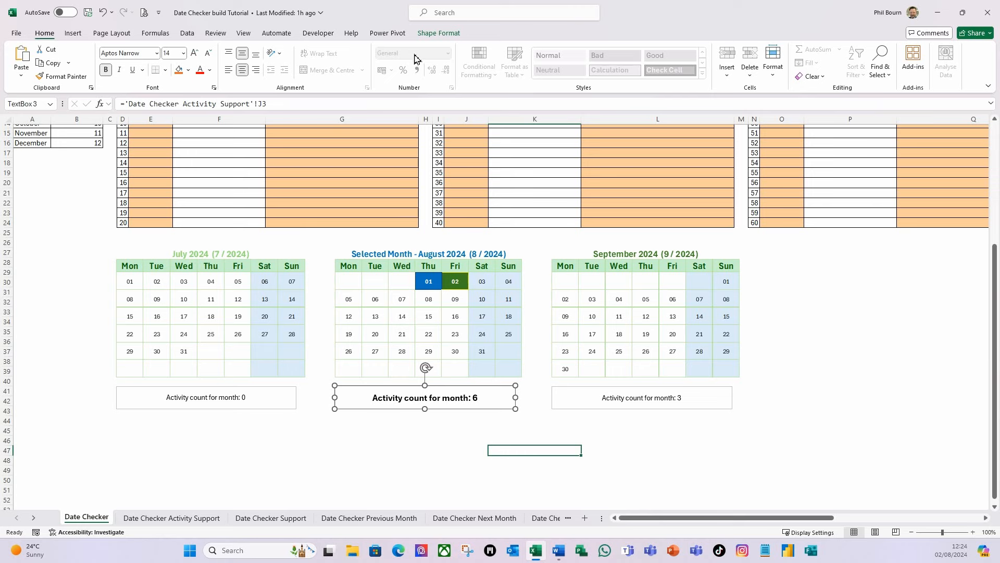
{"action": "left_click", "coordinate": [438, 34]}
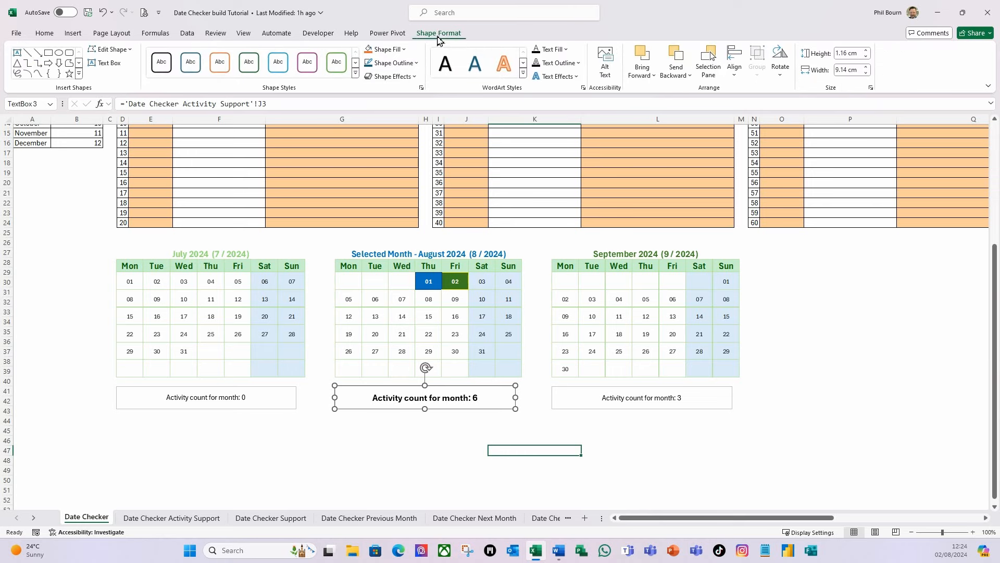
{"action": "left_click", "coordinate": [399, 63]}
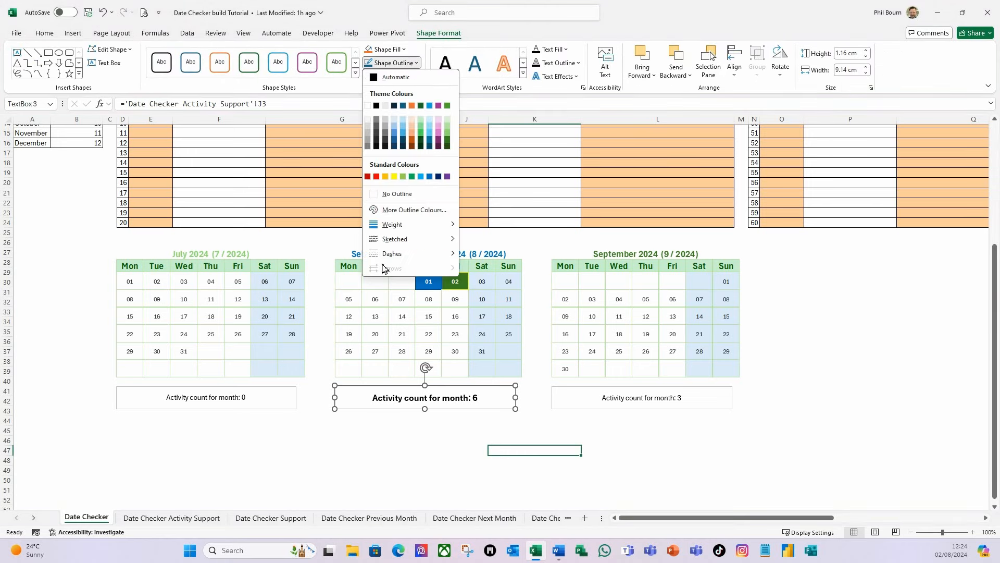
{"action": "left_click", "coordinate": [396, 193]}
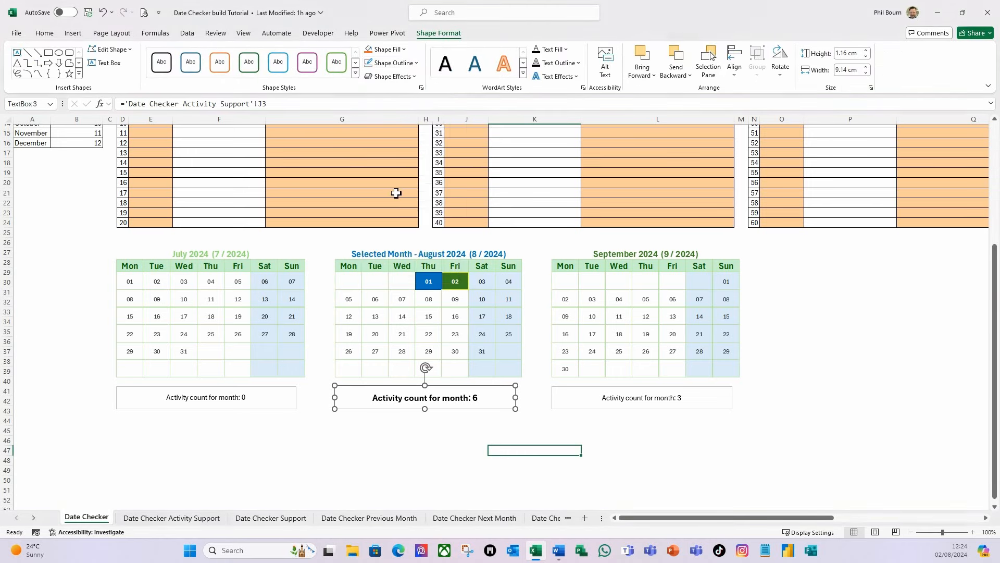
{"action": "left_click", "coordinate": [437, 428]}
Copy the August text box's formatting to the text boxes below the July and September calendars
{"action": "left_click", "coordinate": [501, 409]}
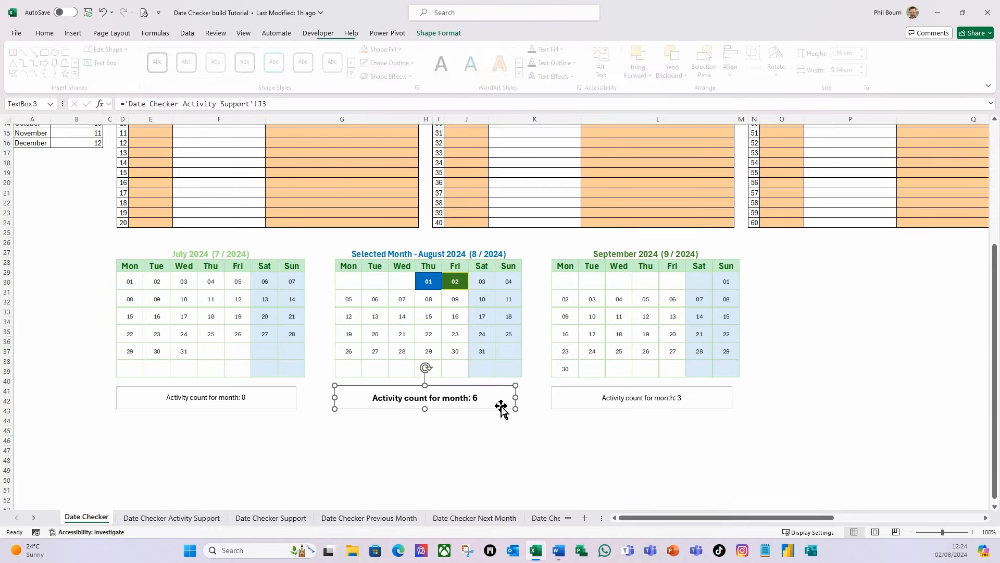
{"action": "left_click", "coordinate": [44, 33]}
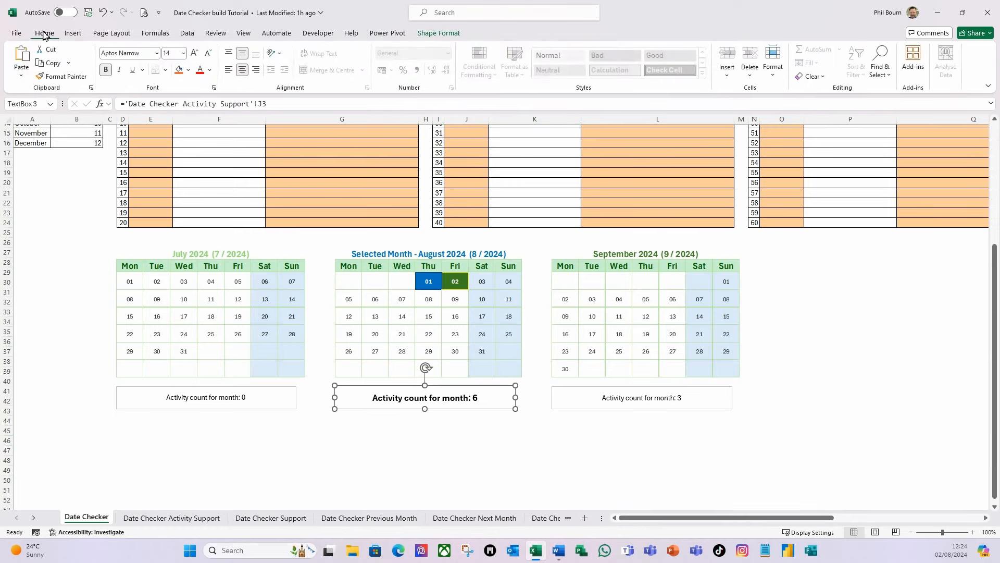
{"action": "left_click", "coordinate": [62, 76]}
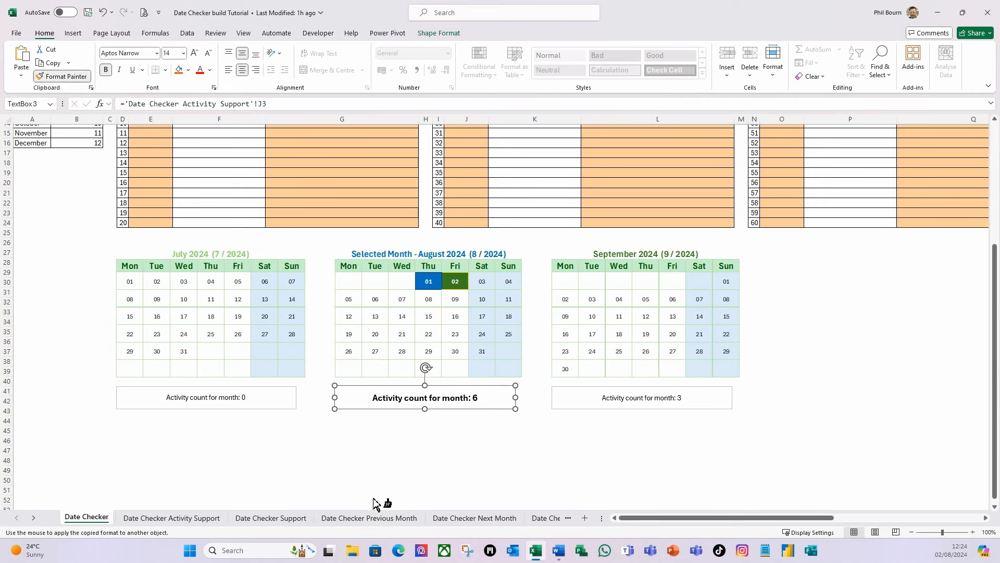
{"action": "left_click", "coordinate": [284, 407]}
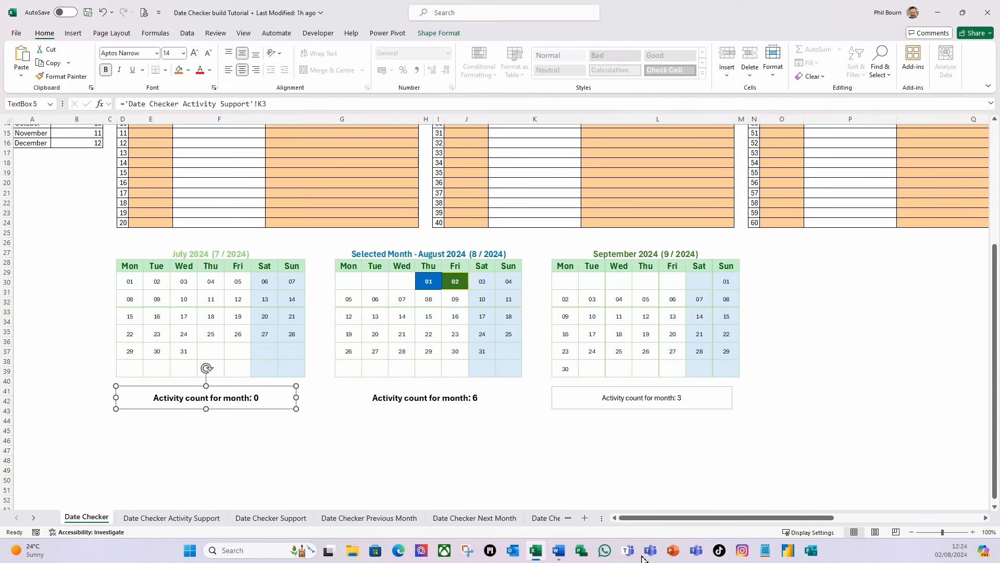
{"action": "left_click", "coordinate": [623, 409]}
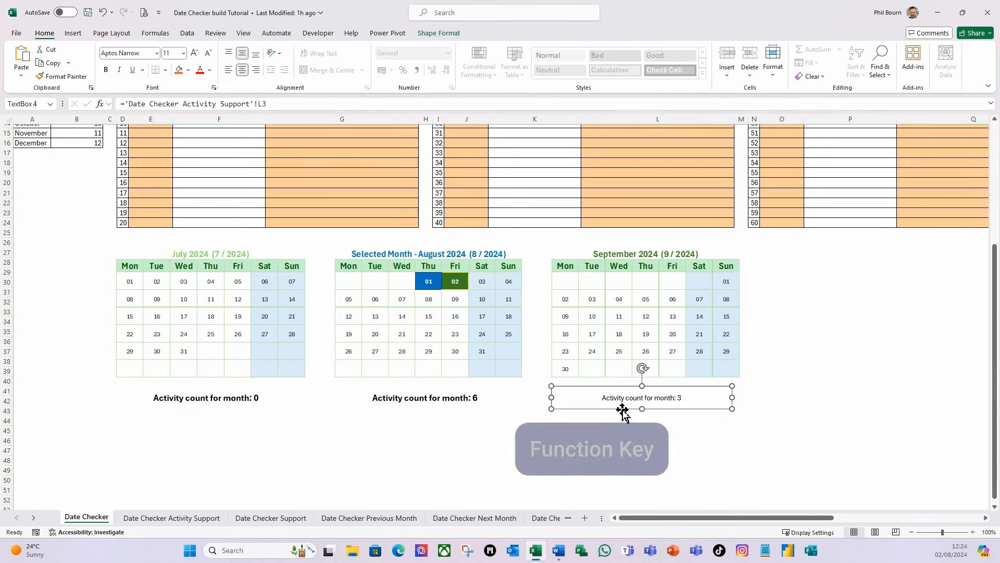
{"action": "key", "text": "F4"}
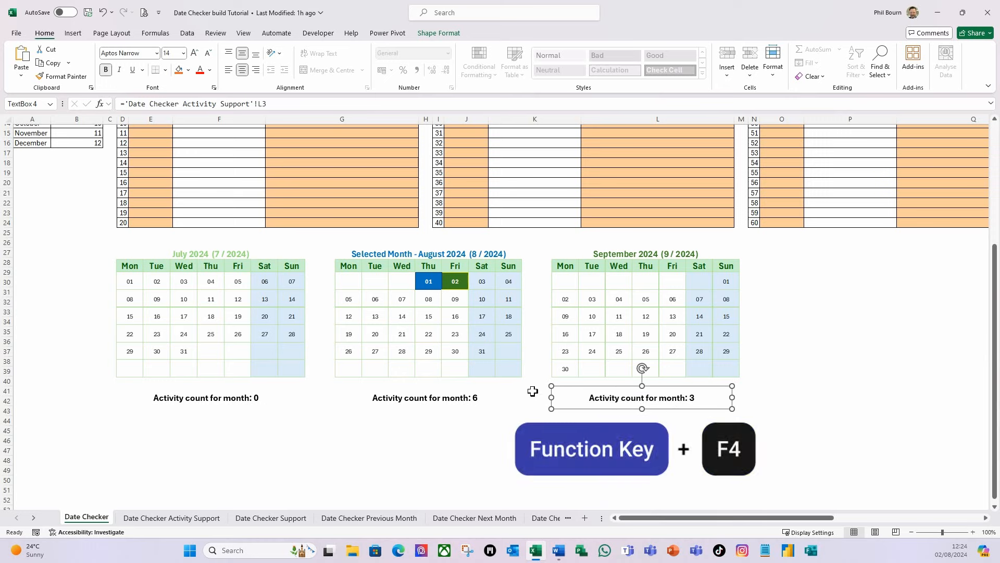
{"action": "left_click", "coordinate": [573, 423]}
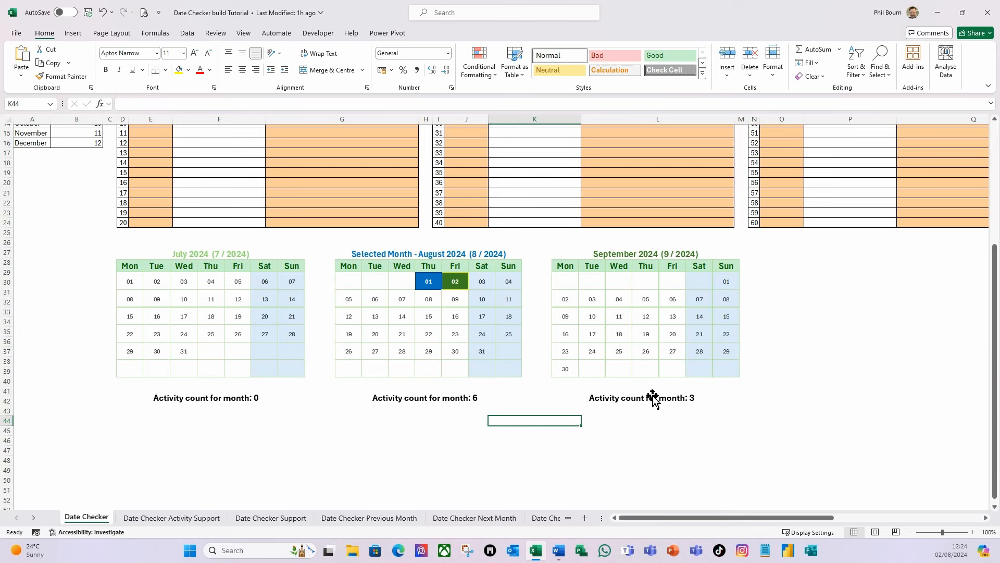
Rename the text box below the July calendar as txtPrevMonth in the Selection Pane
{"action": "left_click", "coordinate": [895, 81]}
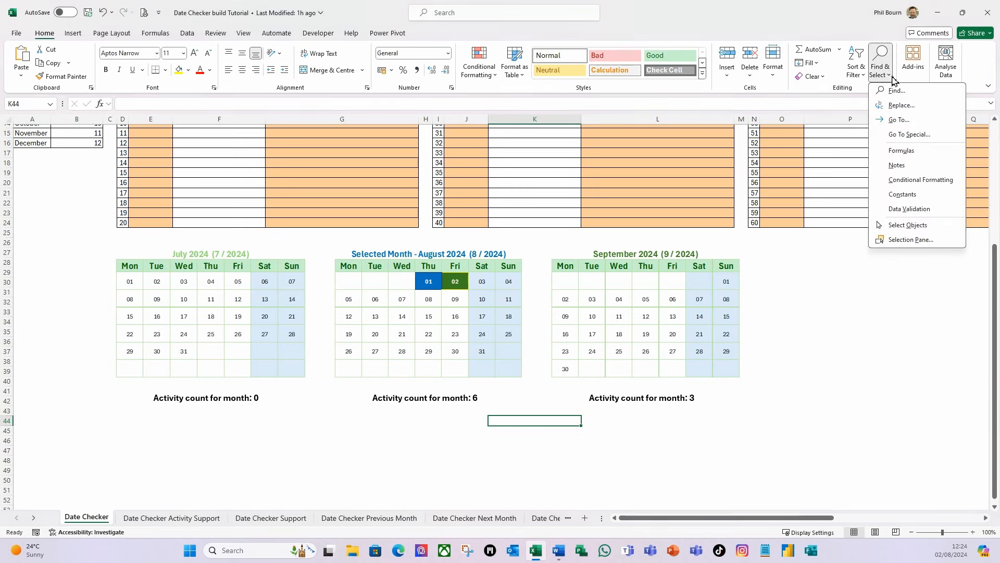
{"action": "left_click", "coordinate": [911, 239]}
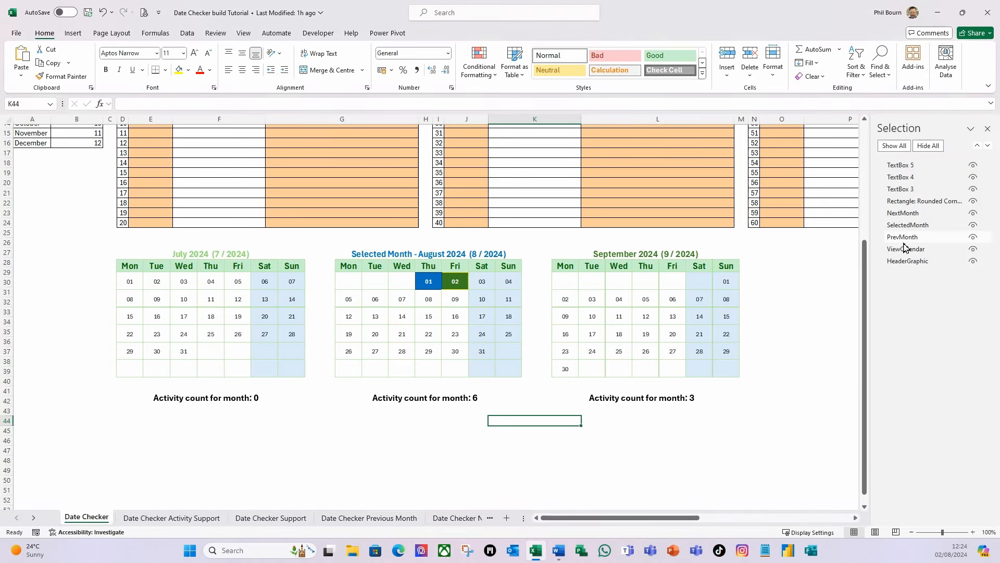
{"action": "left_click", "coordinate": [903, 166]}
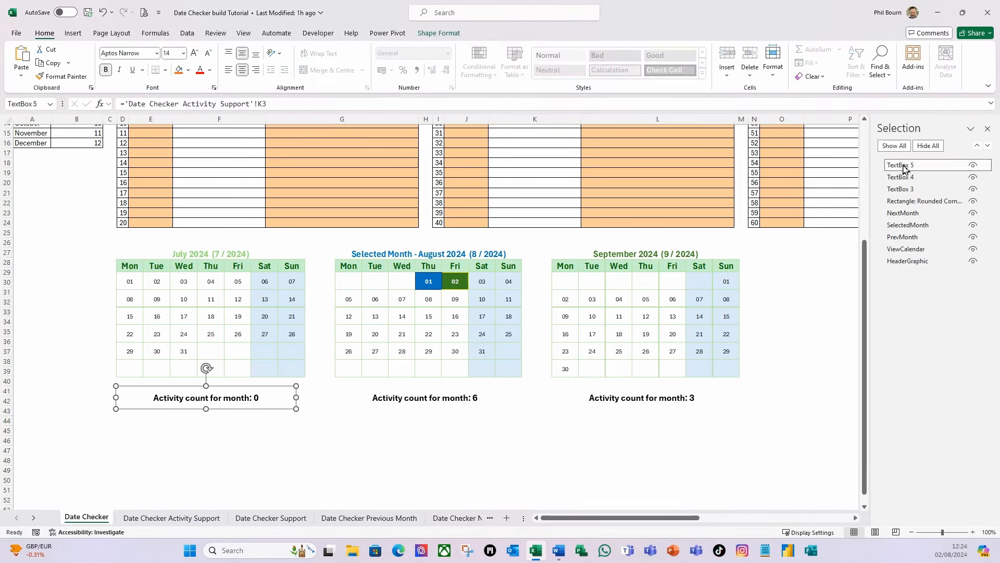
{"action": "double_click", "coordinate": [902, 166]}
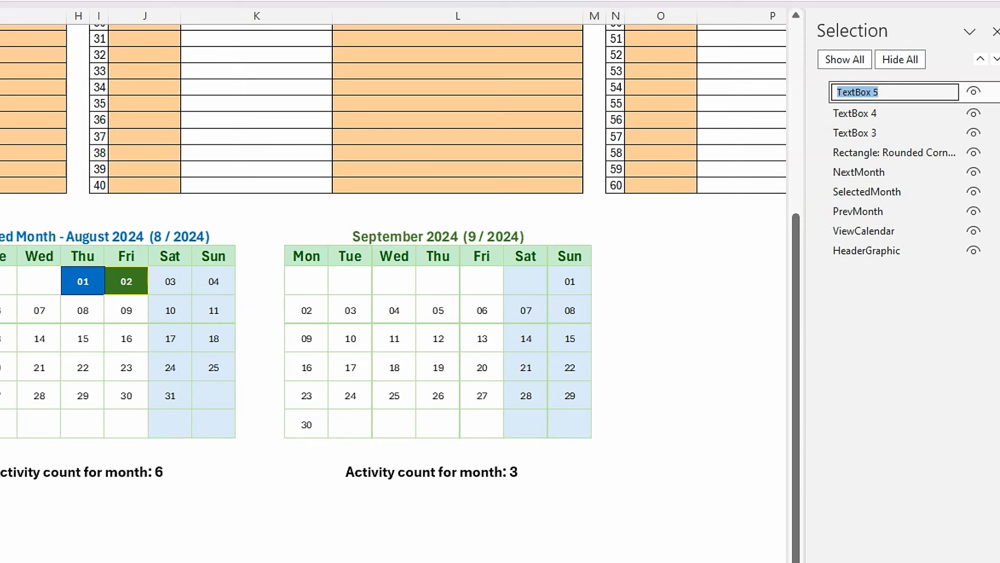
{"action": "type", "text": "t"}
{"action": "type", "text": "PrevMonth"}
{"action": "key", "text": "Return"}
Rename the text box below the September calendar as txtNextMonth
{"action": "left_click", "coordinate": [876, 113]}
{"action": "type", "text": "xt"}
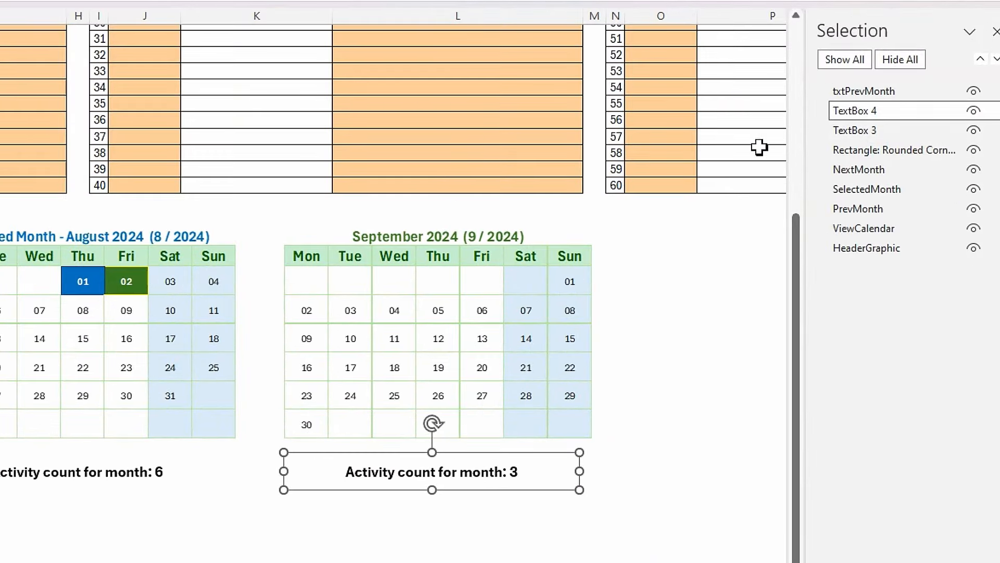
{"action": "left_click", "coordinate": [869, 111]}
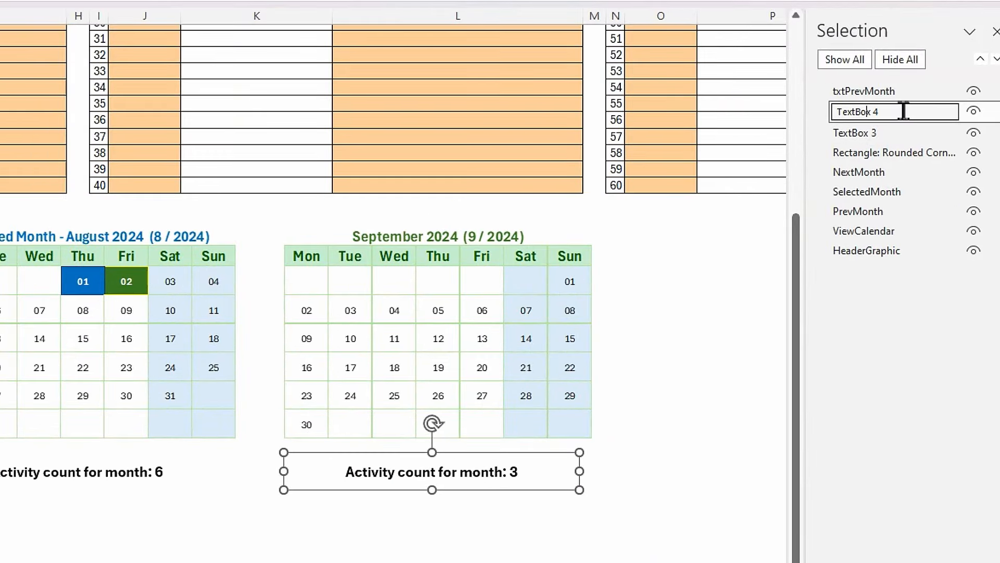
{"action": "left_click_drag", "start_coordinate": [904, 111], "coordinate": [790, 111]}
{"action": "type", "text": "txtNextMonth"}
{"action": "key", "text": "Return"}
Rename the text box below the August calendar as txtSelectedMonth
{"action": "left_click", "coordinate": [862, 132]}
{"action": "left_click", "coordinate": [862, 132]}
{"action": "left_click_drag", "start_coordinate": [899, 132], "coordinate": [812, 131]}
{"action": "type", "text": "txtSelectedMonth"}
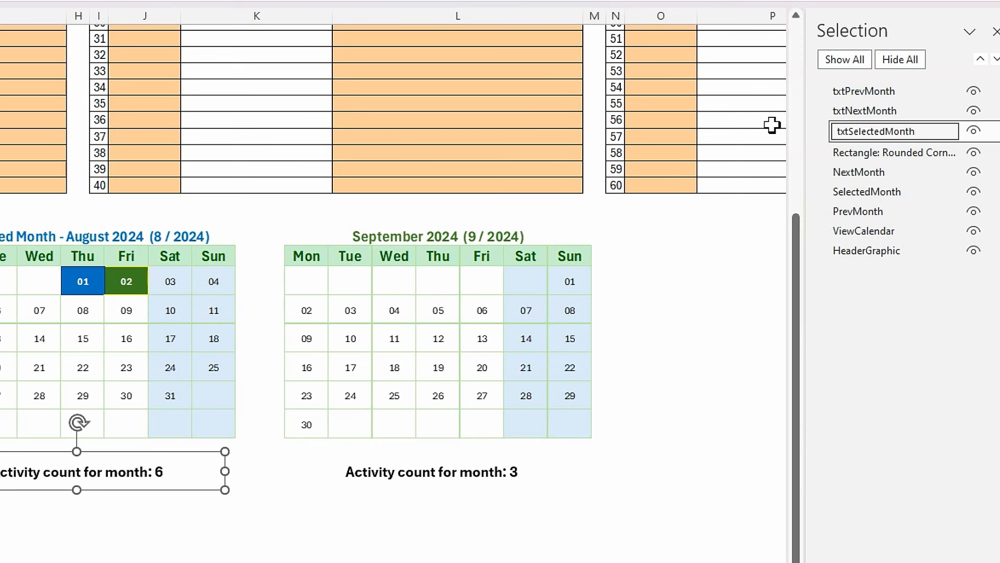
{"action": "key", "text": "Return"}
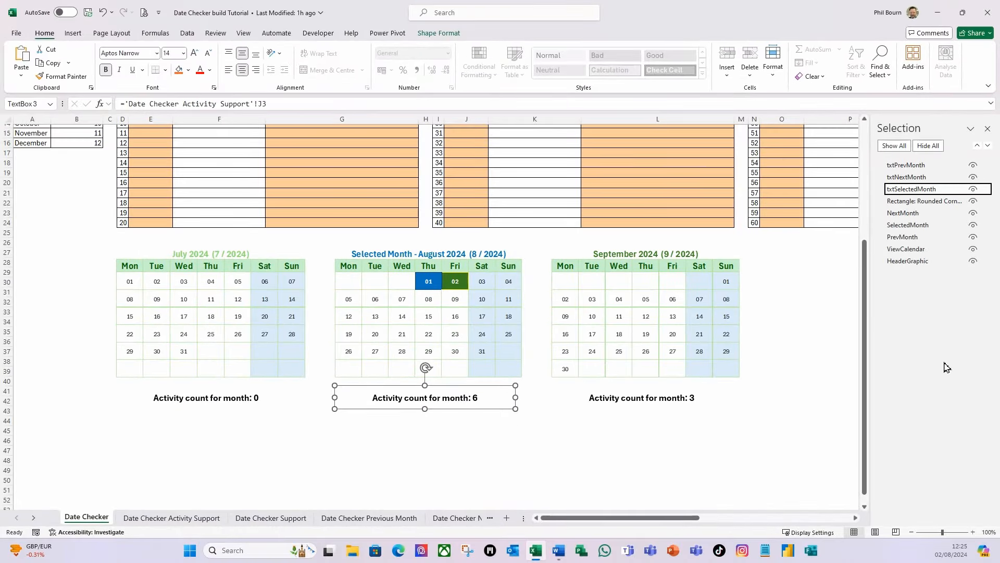
Hide the three activity count text boxes and the NextMonth, SelectedMonth and PrevMonth calendar pictures, and close the Selection Pane
{"action": "left_click", "coordinate": [973, 165]}
{"action": "left_click", "coordinate": [974, 178]}
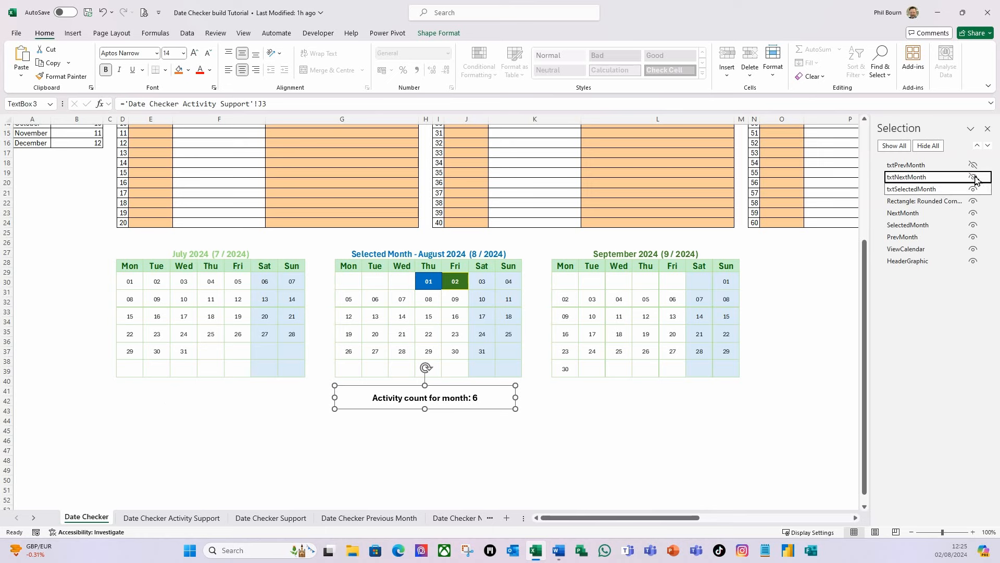
{"action": "left_click", "coordinate": [973, 190]}
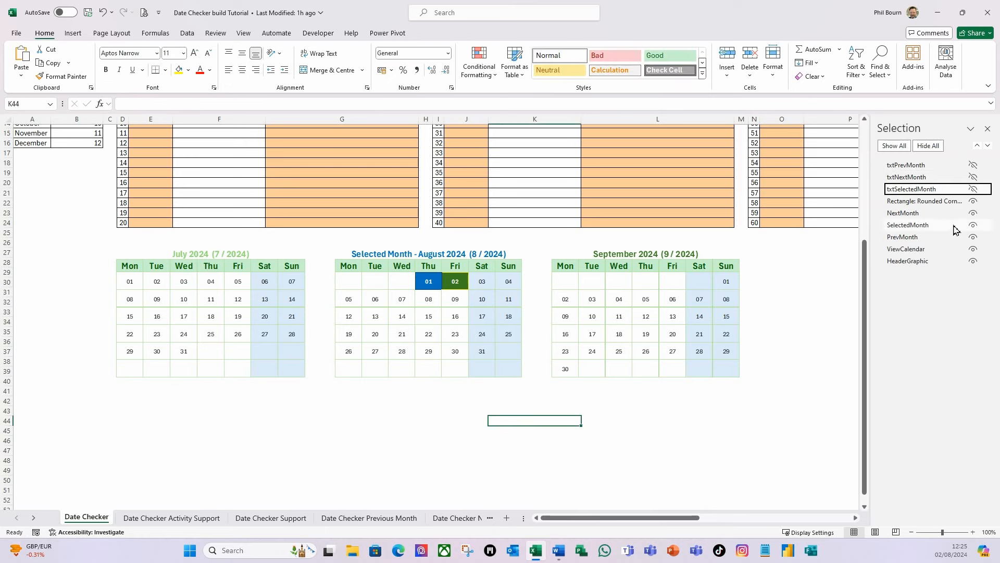
{"action": "left_click", "coordinate": [973, 213]}
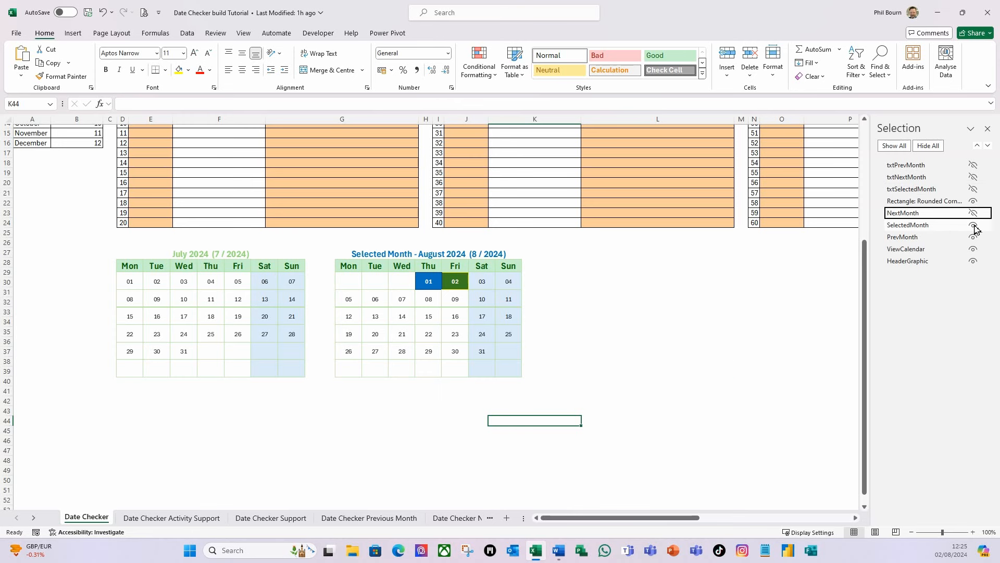
{"action": "left_click", "coordinate": [973, 225]}
{"action": "left_click", "coordinate": [974, 237]}
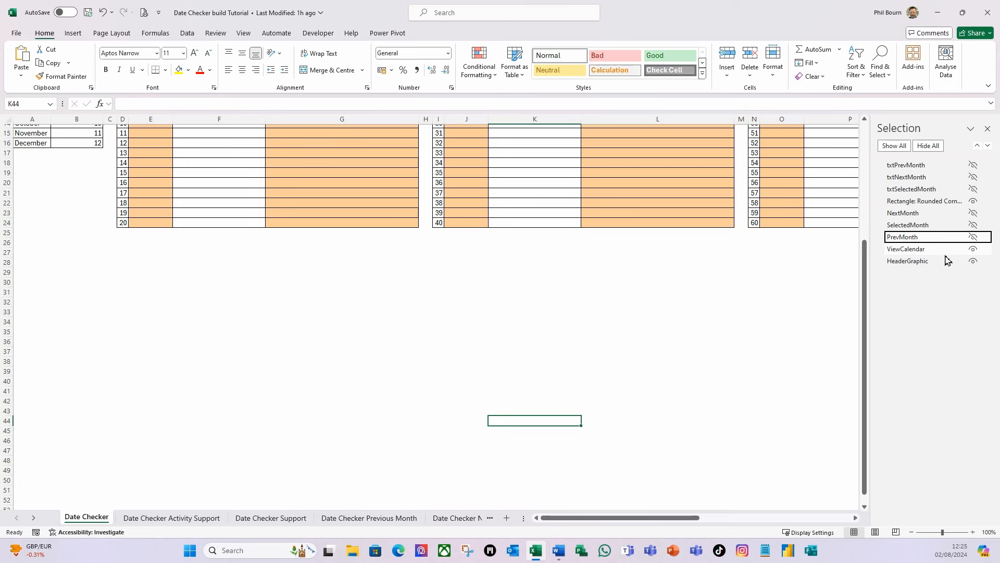
{"action": "left_click", "coordinate": [988, 129]}
Open the code of the mcDateChecker module from the Date Checker sheet
{"action": "left_click_drag", "start_coordinate": [697, 515], "coordinate": [886, 518]}
{"action": "scroll", "coordinate": [867, 352], "scroll_direction": "up", "scroll_amount": 4}
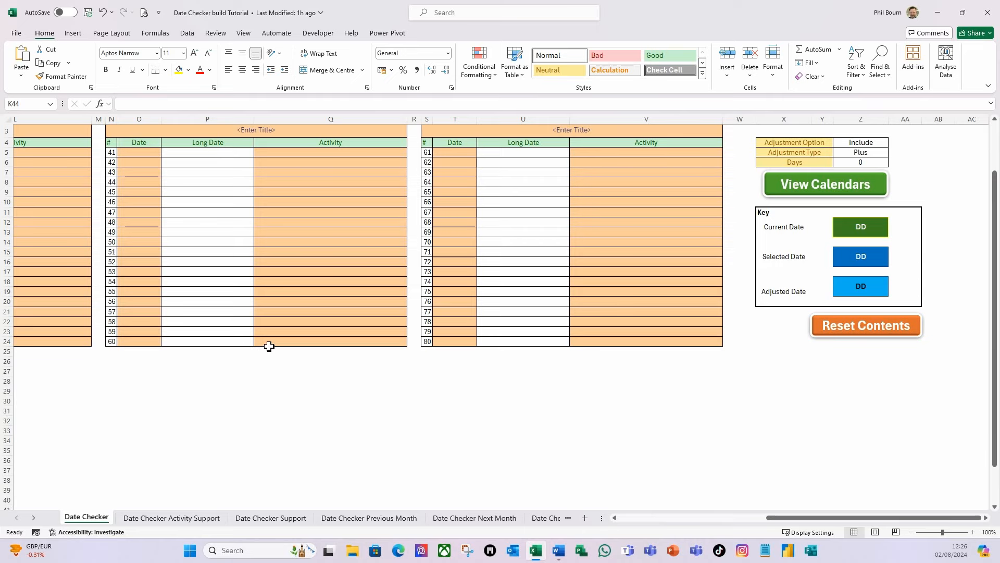
{"action": "right_click", "coordinate": [88, 522]}
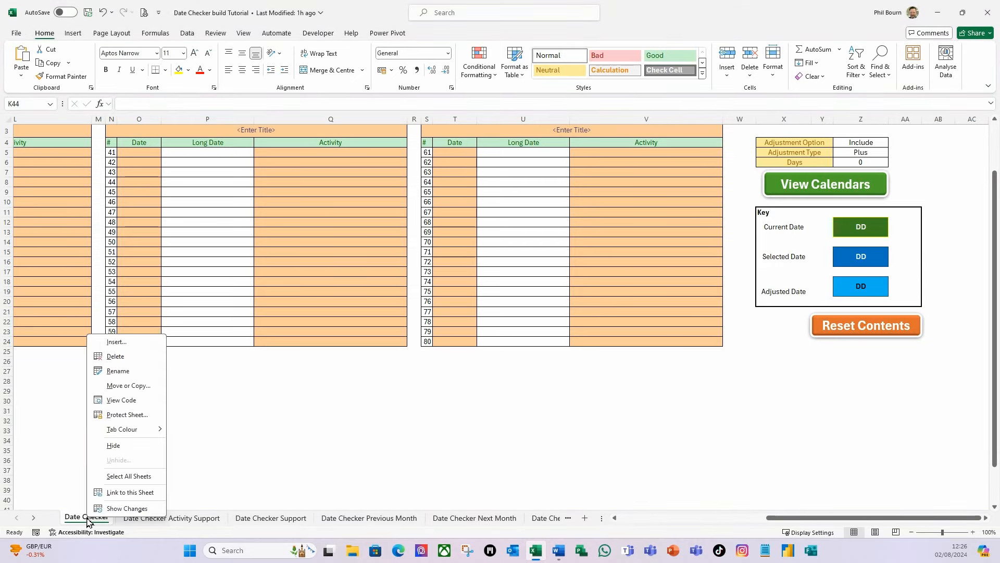
{"action": "left_click", "coordinate": [125, 400]}
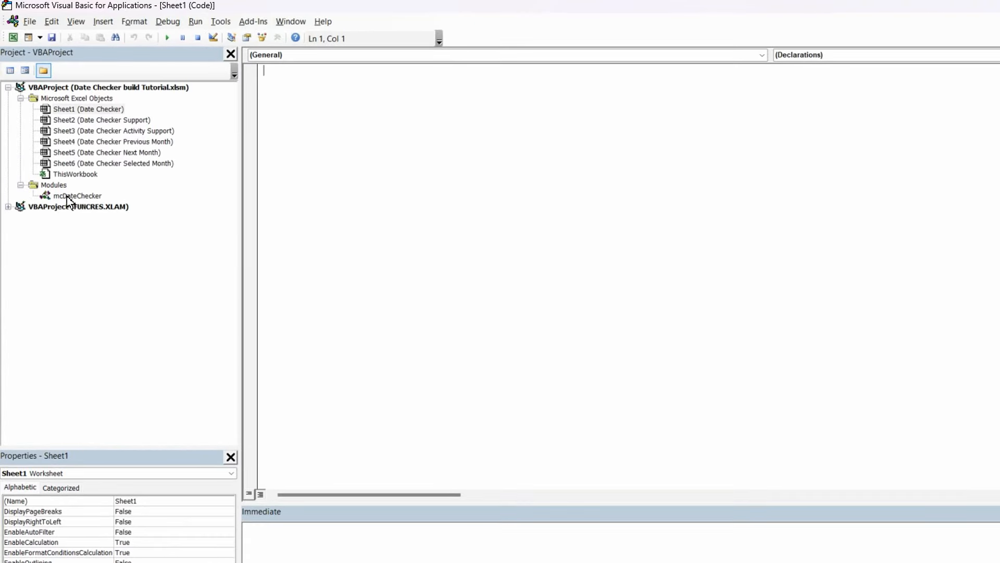
{"action": "double_click", "coordinate": [65, 197]}
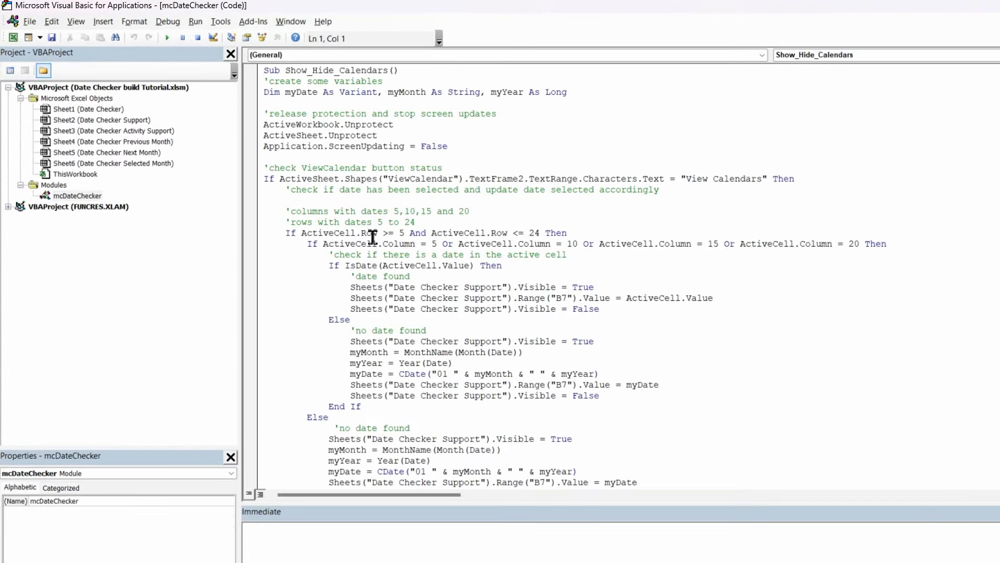
Duplicate the three lines that make SelectedMonth, PrevMonth and NextMonth visible, placing the copies directly below them in Show_Hide_Calendars
{"action": "scroll", "coordinate": [327, 147], "scroll_direction": "down", "scroll_amount": 1}
{"action": "scroll", "coordinate": [328, 147], "scroll_direction": "down", "scroll_amount": 11}
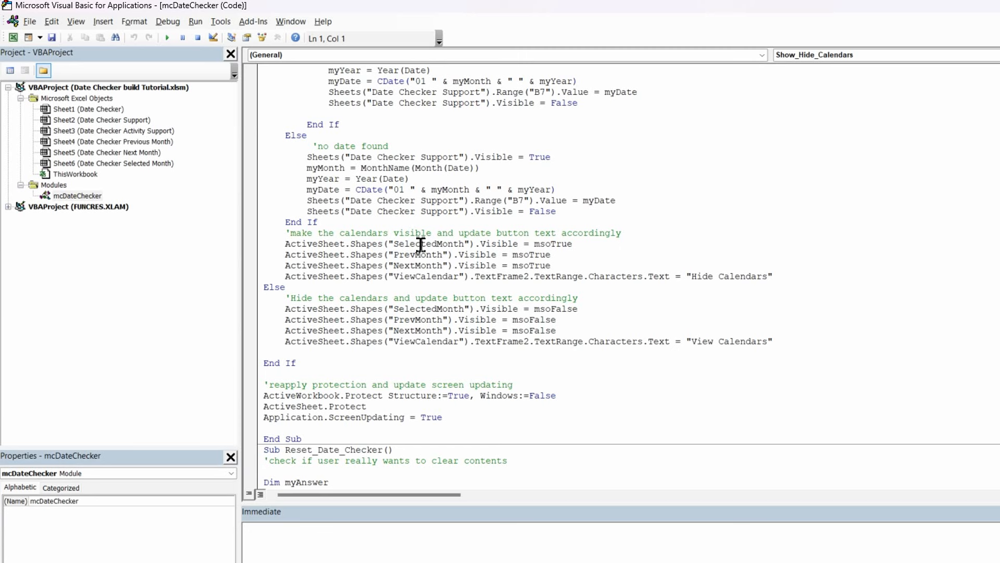
{"action": "left_click_drag", "start_coordinate": [285, 244], "coordinate": [566, 268]}
{"action": "key", "text": "ctrl+c"}
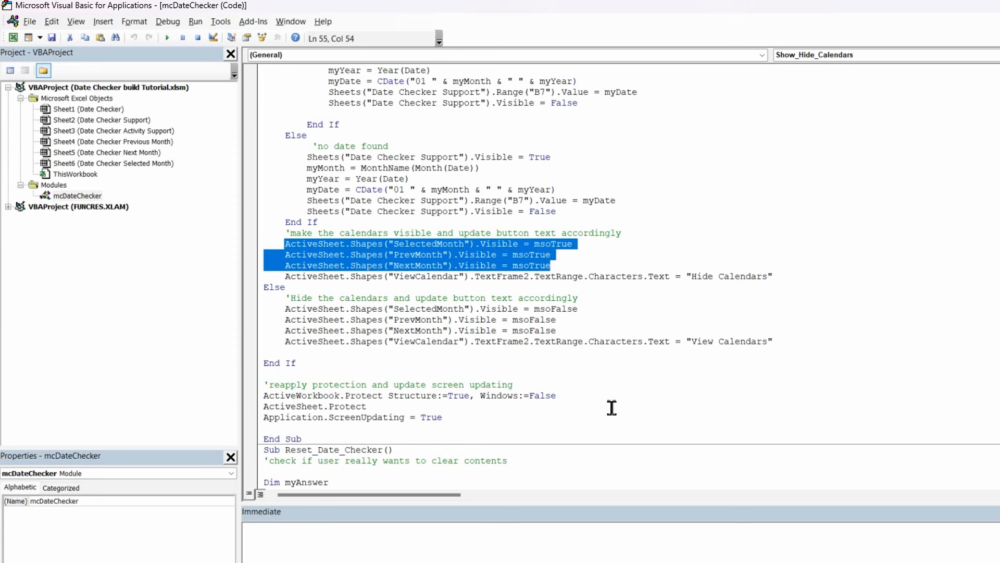
{"action": "left_click", "coordinate": [572, 268]}
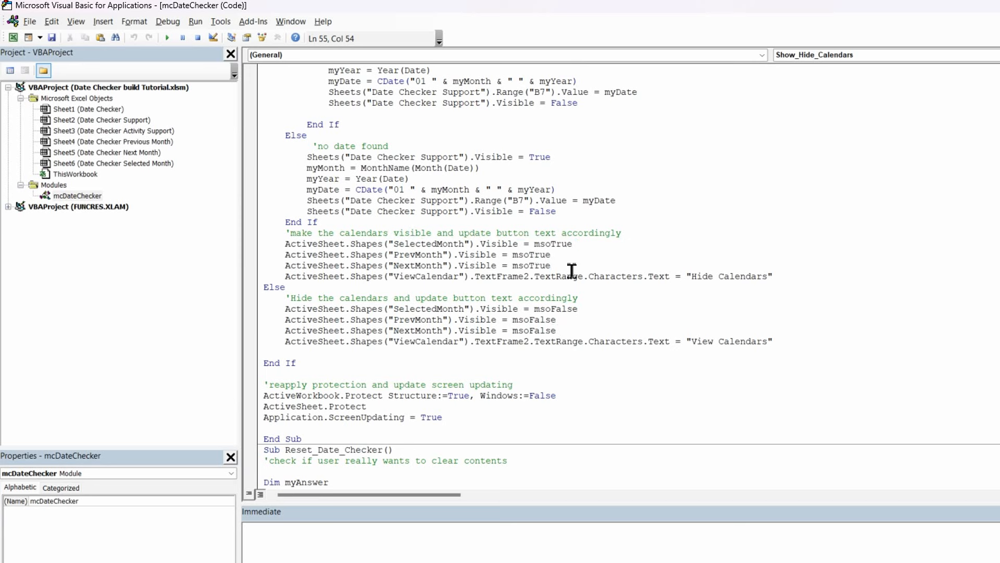
{"action": "key", "text": "Return"}
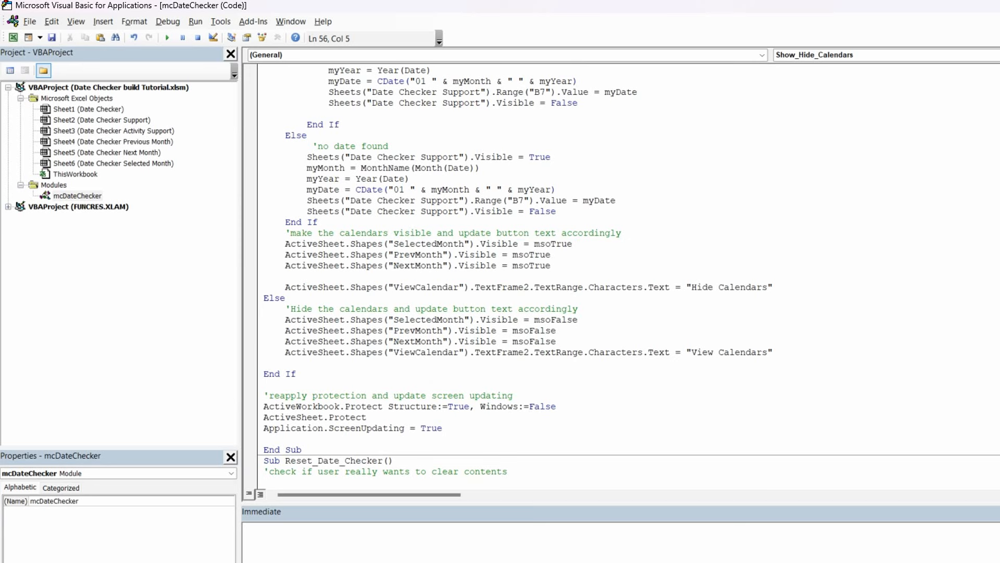
{"action": "key", "text": "ctrl+v"}
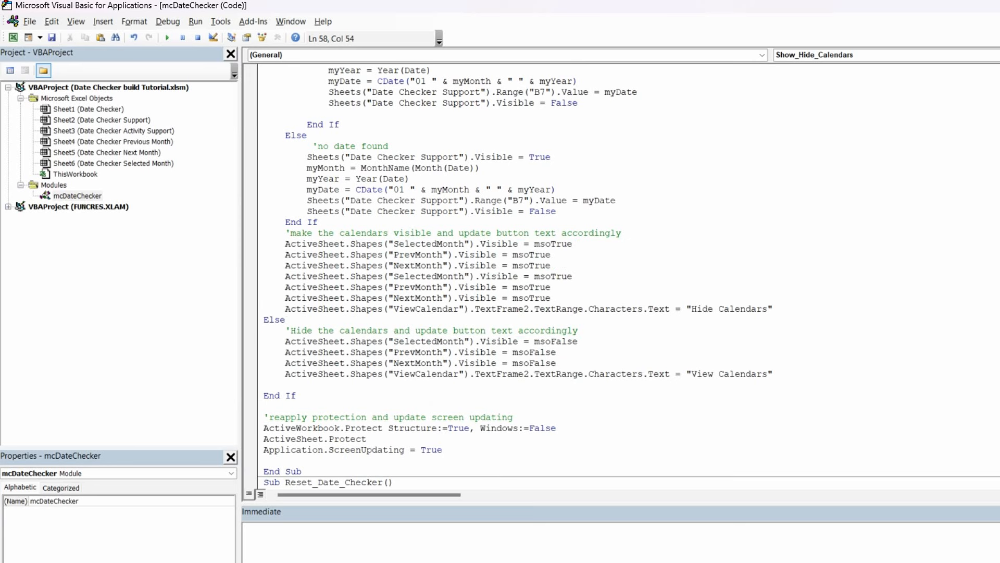
Change the shape names in the copied msoTrue lines to txtSelectedMonth, txtPrevMonth and txtNextMonth
{"action": "left_click", "coordinate": [396, 276]}
{"action": "type", "text": "txt"}
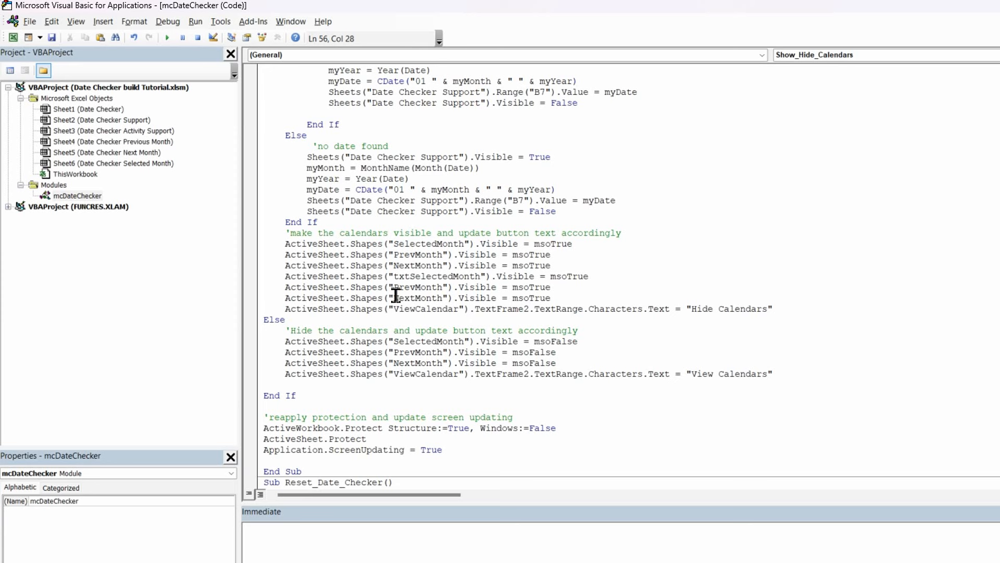
{"action": "left_click", "coordinate": [396, 296]}
{"action": "type", "text": "txt"}
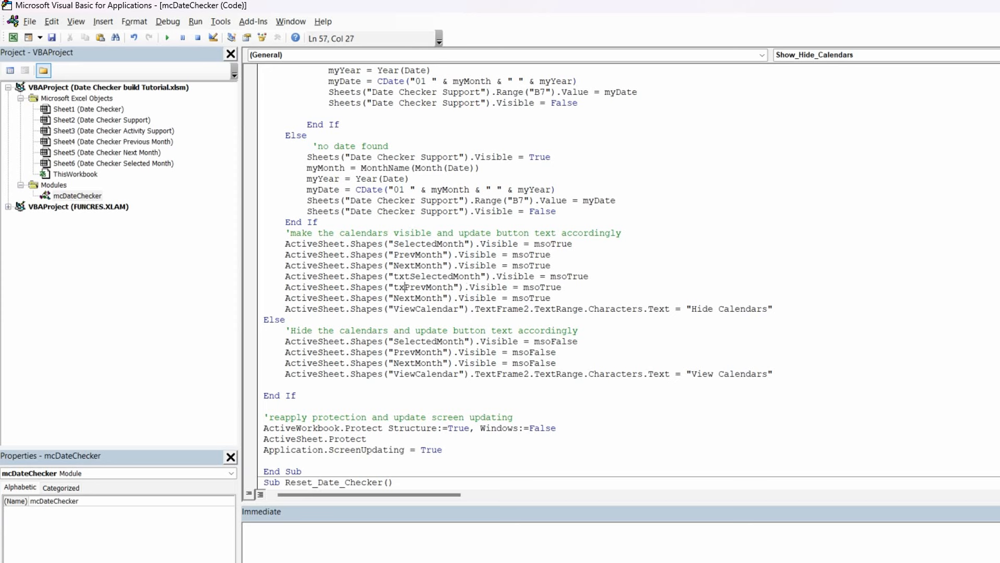
{"action": "left_click", "coordinate": [394, 297]}
{"action": "type", "text": "txt"}
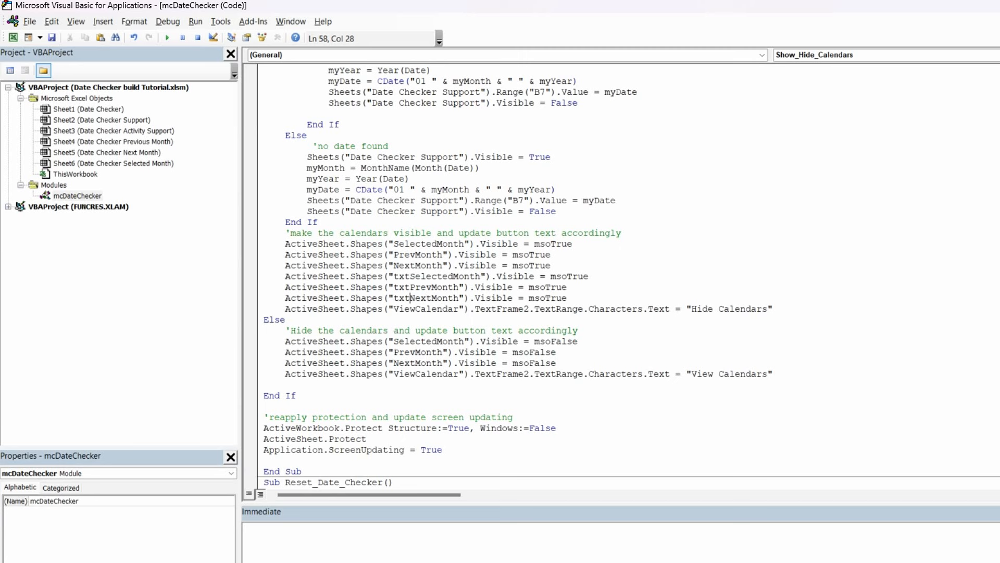
Duplicate the three msoFalse lines for SelectedMonth, PrevMonth and NextMonth directly below them in the macro's hide section
{"action": "left_click", "coordinate": [624, 342]}
{"action": "left_click_drag", "start_coordinate": [288, 341], "coordinate": [558, 363]}
{"action": "key", "text": "ctrl+c"}
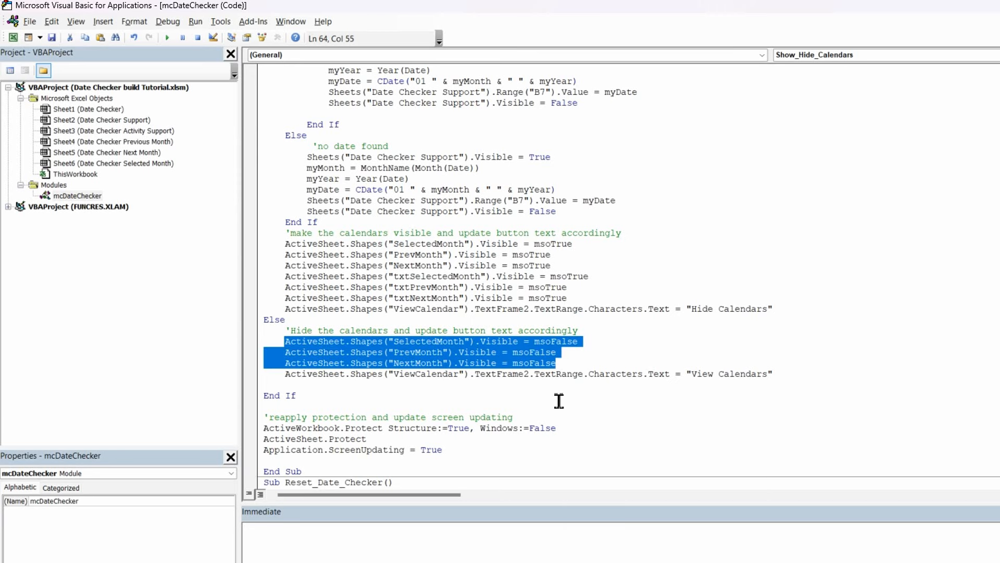
{"action": "left_click", "coordinate": [568, 363]}
{"action": "key", "text": "Return"}
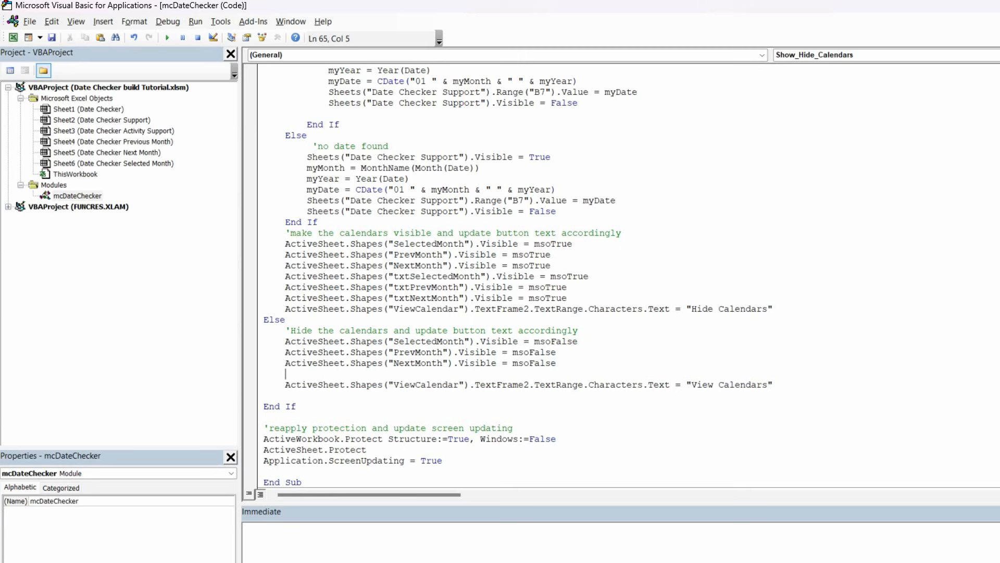
{"action": "key", "text": "ctrl+v"}
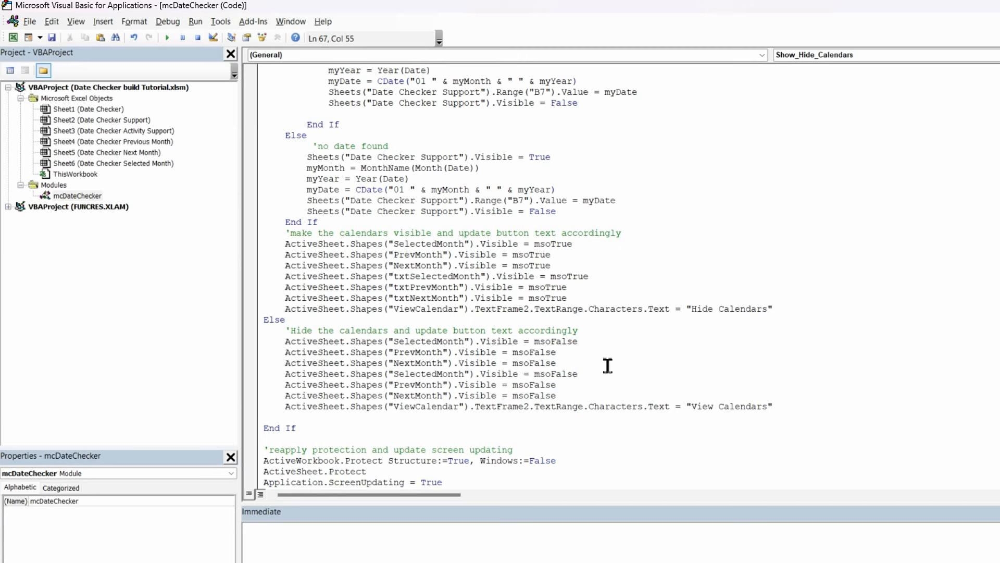
Change the shape names in the copied msoFalse lines to txtSelectedMonth, txtPrevMonth and txtNextMonth
{"action": "left_click", "coordinate": [399, 374]}
{"action": "left_click", "coordinate": [394, 374]}
{"action": "type", "text": "txt"}
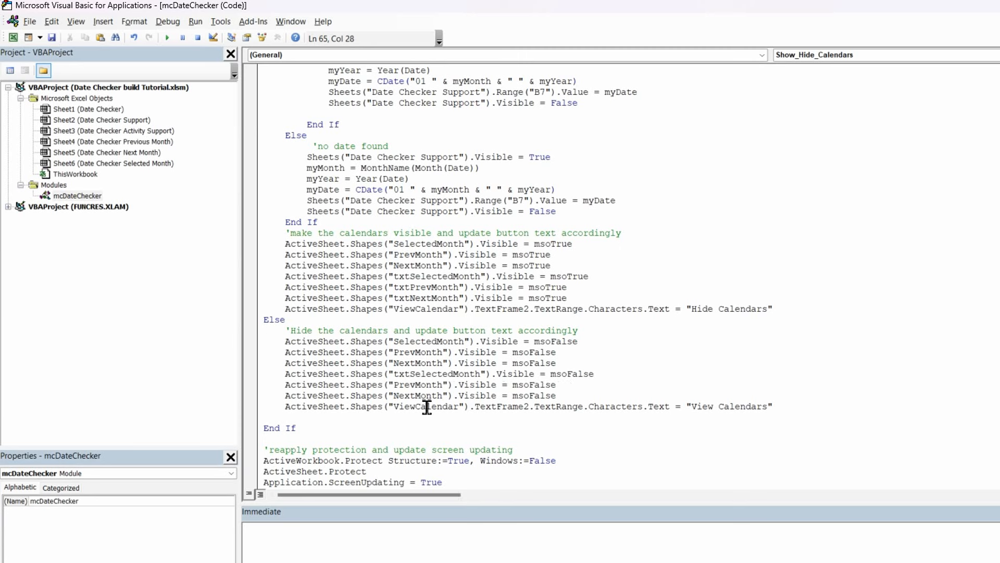
{"action": "left_click", "coordinate": [394, 385]}
{"action": "type", "text": "txt"}
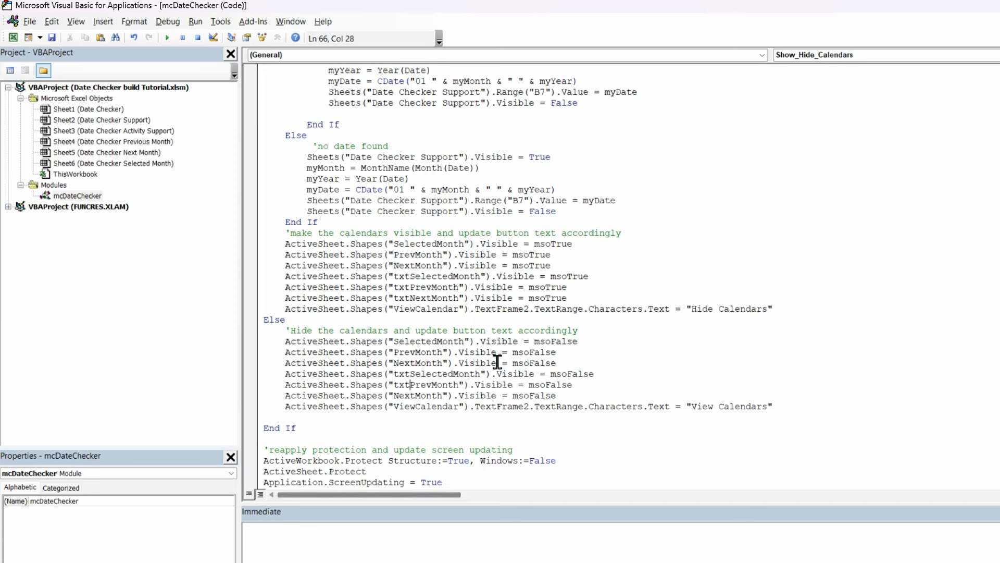
{"action": "left_click", "coordinate": [394, 395]}
{"action": "type", "text": "txt"}
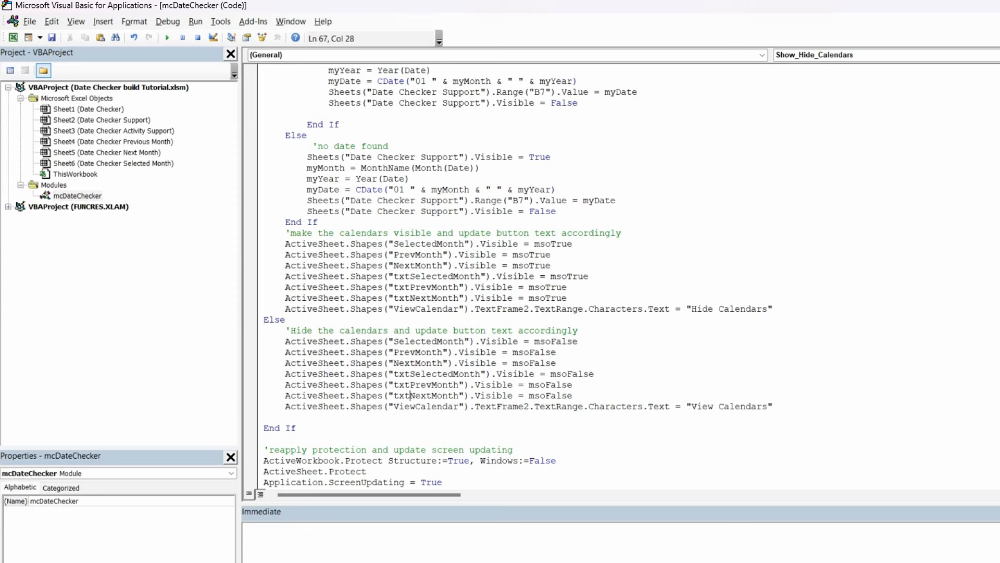
Compile the VBA project and switch back to the Excel workbook
{"action": "left_click", "coordinate": [167, 23]}
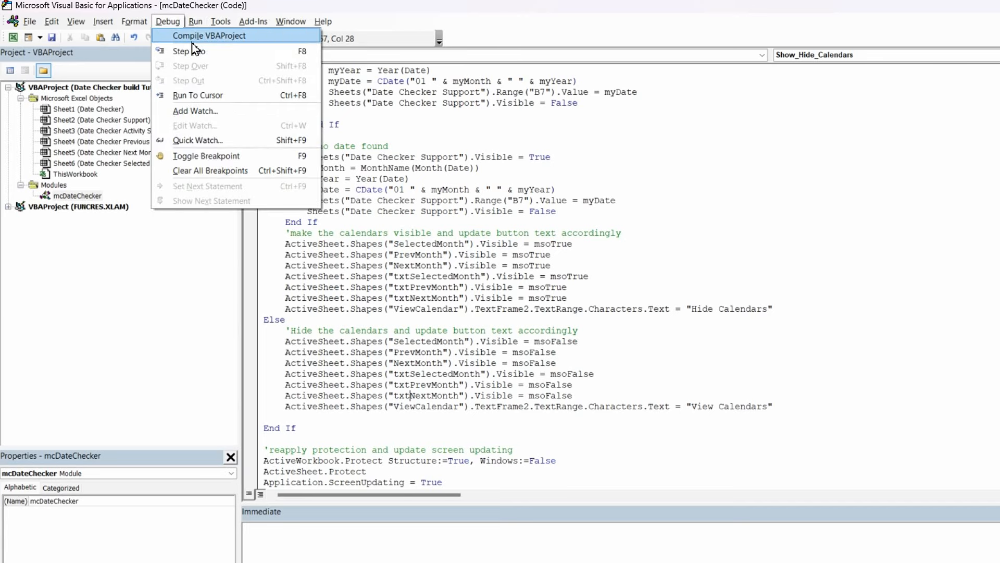
{"action": "left_click", "coordinate": [201, 37]}
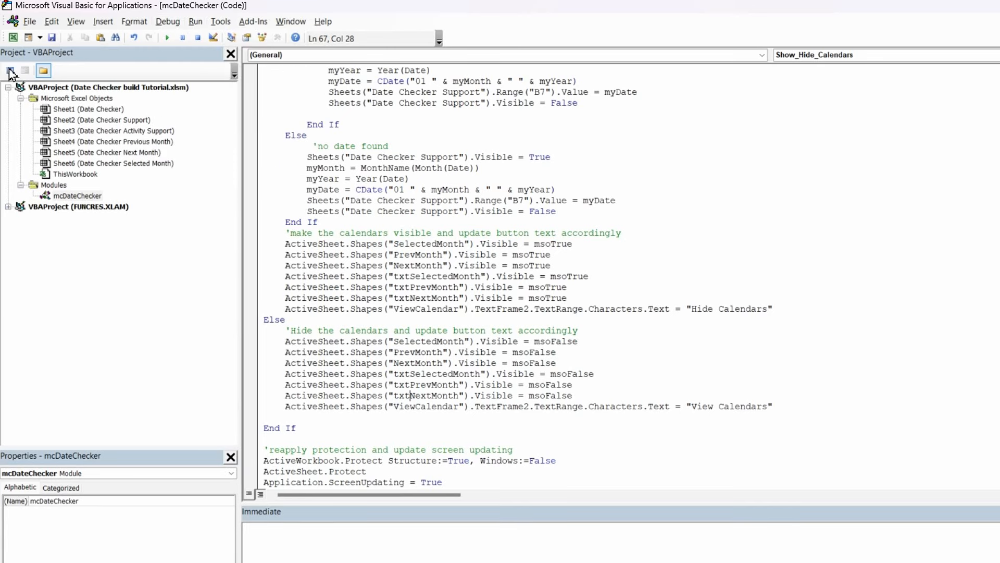
{"action": "left_click", "coordinate": [13, 37]}
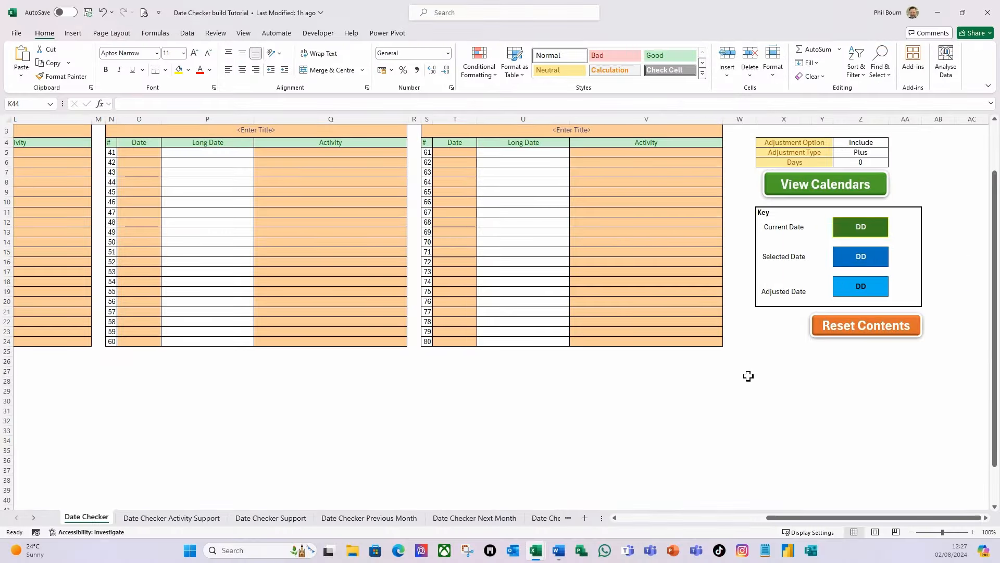
Select the date 01/08/2024 in cell E5 and show the calendars with their activity counts below the tables
{"action": "left_click", "coordinate": [975, 484]}
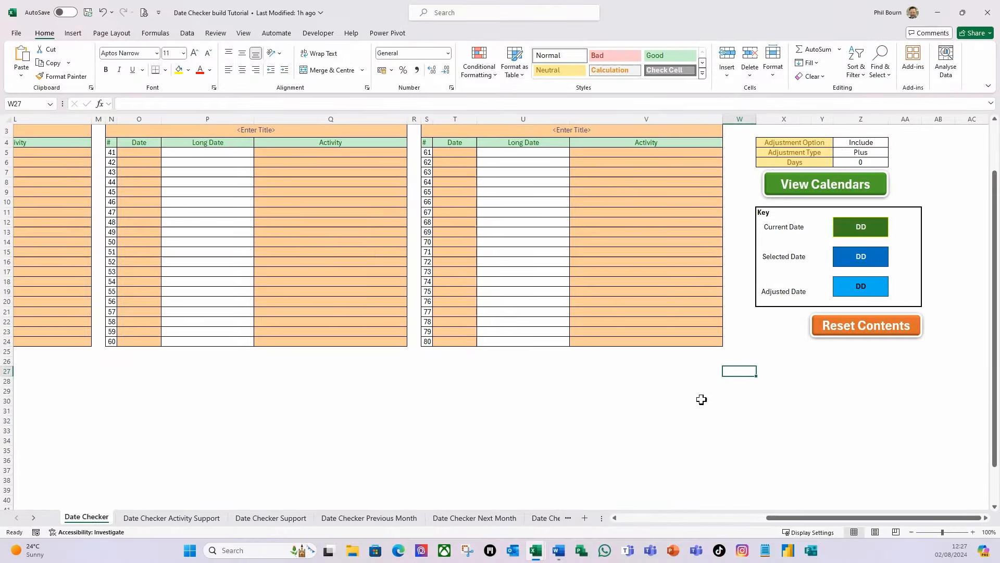
{"action": "scroll", "coordinate": [634, 295], "scroll_direction": "up", "scroll_amount": 1}
{"action": "left_click_drag", "start_coordinate": [803, 524], "coordinate": [686, 531]}
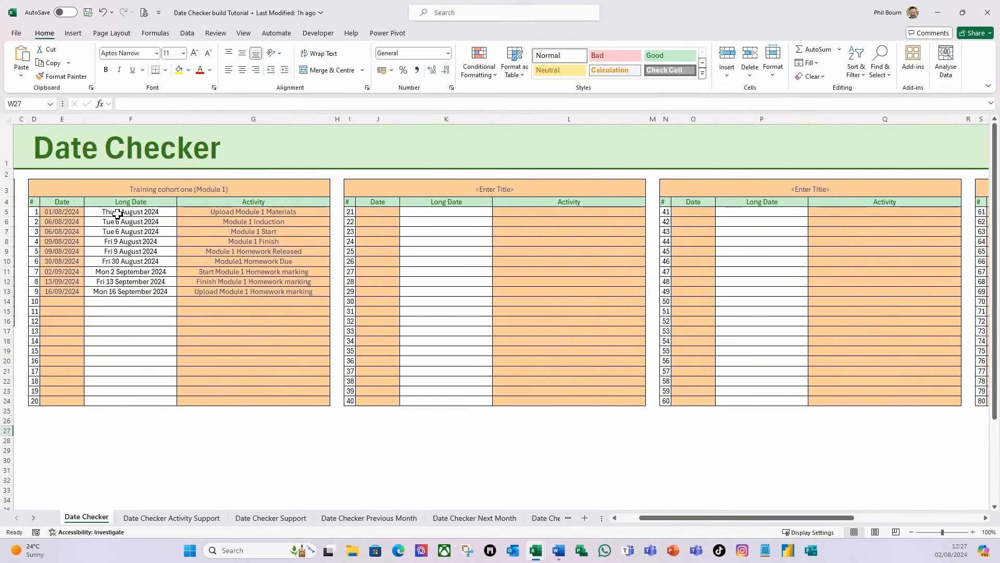
{"action": "left_click", "coordinate": [50, 211]}
{"action": "left_click_drag", "start_coordinate": [668, 509], "coordinate": [796, 509]}
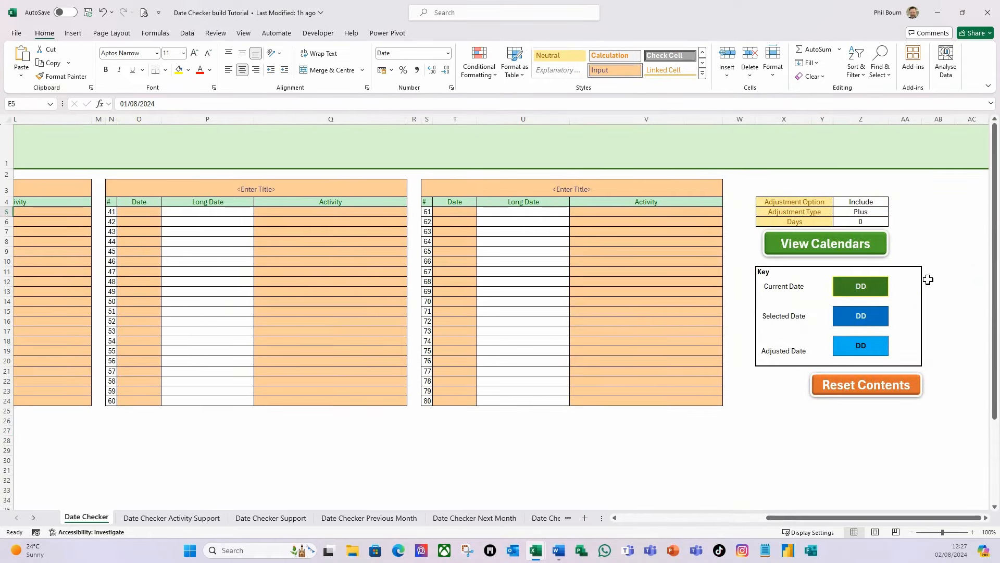
{"action": "left_click", "coordinate": [861, 252]}
{"action": "left_click_drag", "start_coordinate": [793, 517], "coordinate": [652, 517]}
{"action": "scroll", "coordinate": [462, 404], "scroll_direction": "down", "scroll_amount": 5}
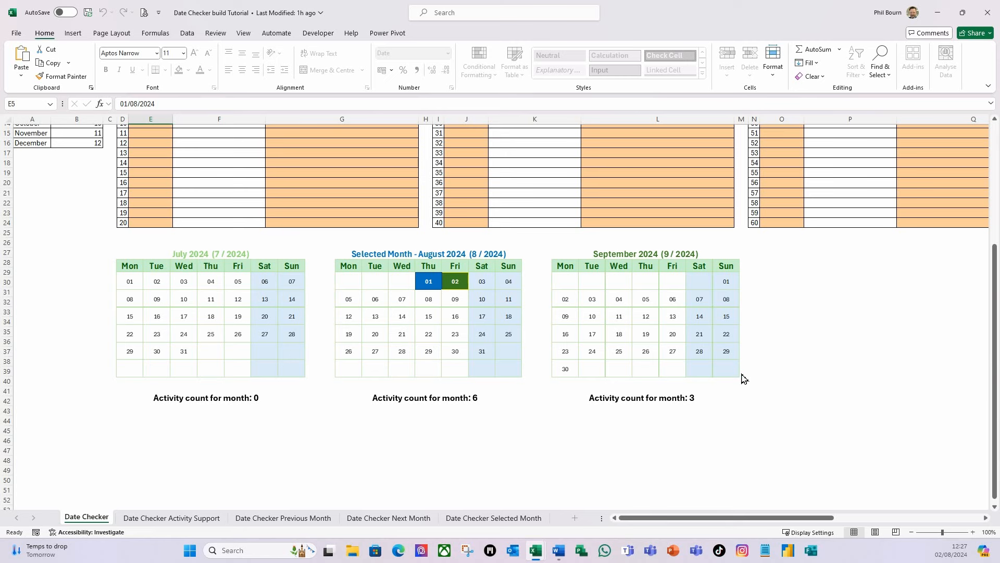
Unprotect the Date Checker sheet and set the three activity count text boxes to "Don't move or size with cells"
{"action": "left_click", "coordinate": [215, 33]}
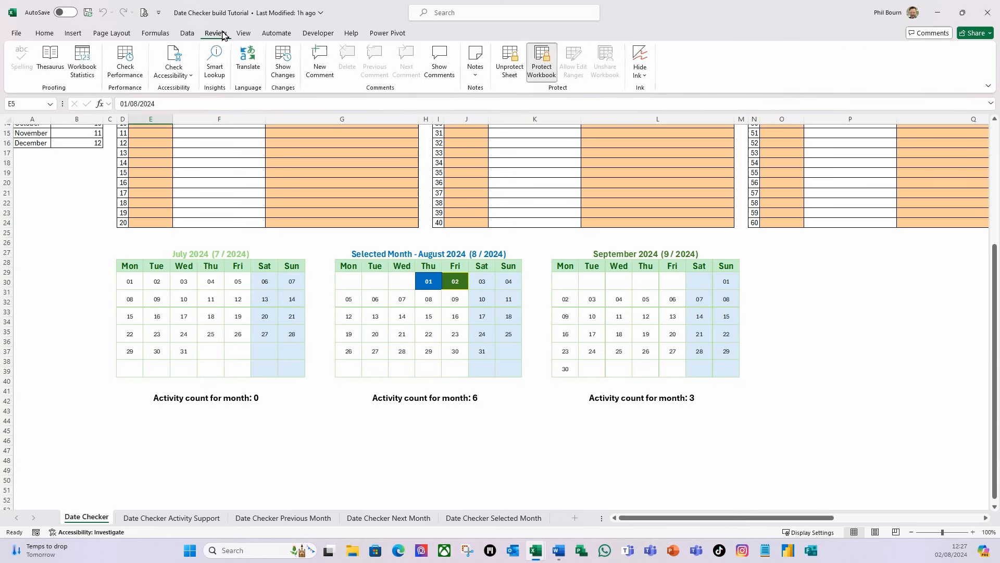
{"action": "left_click", "coordinate": [511, 71]}
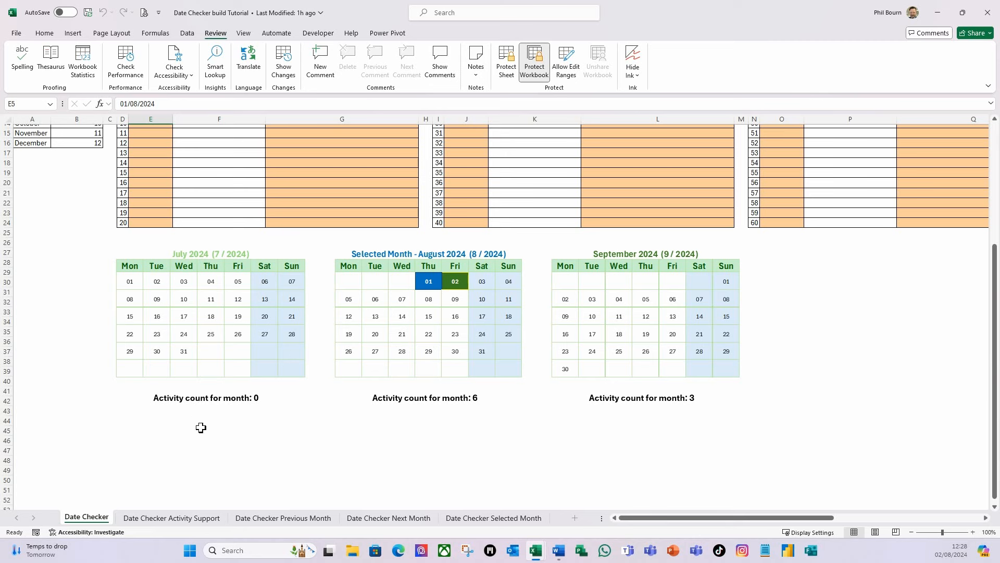
{"action": "left_click", "coordinate": [242, 400]}
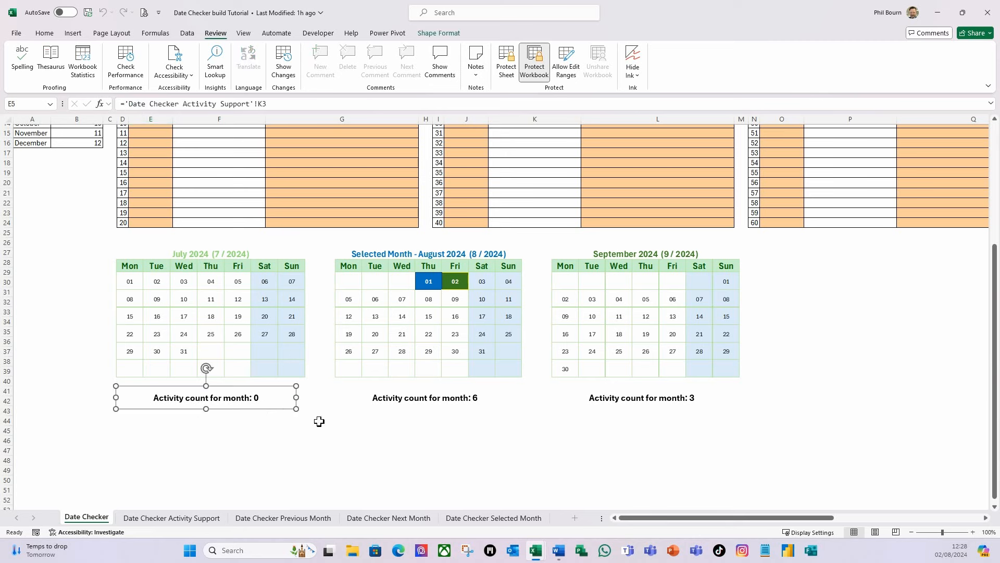
{"action": "left_click", "coordinate": [453, 399], "text": "shift"}
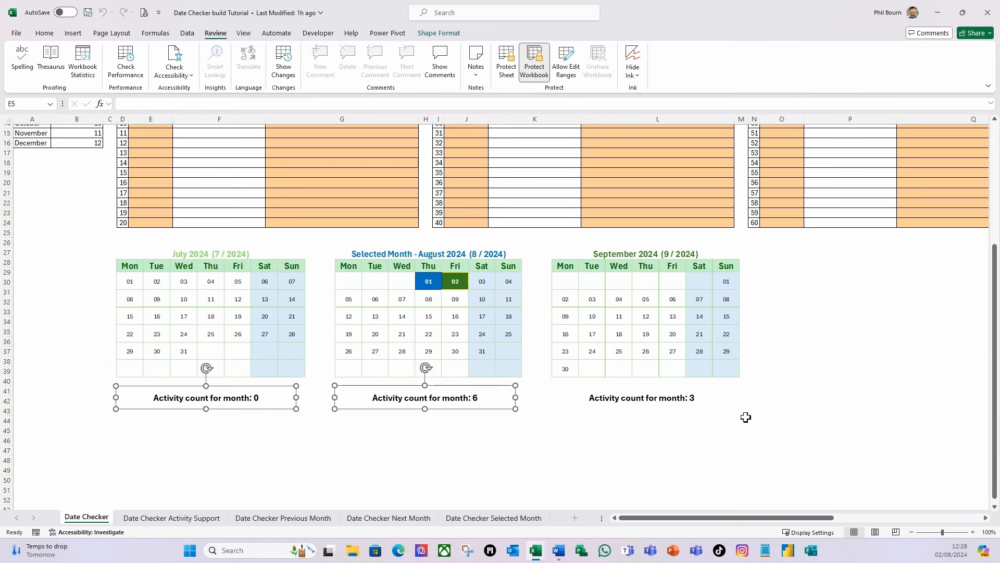
{"action": "left_click", "coordinate": [666, 401], "text": "shift"}
{"action": "key", "text": "ctrl+1"}
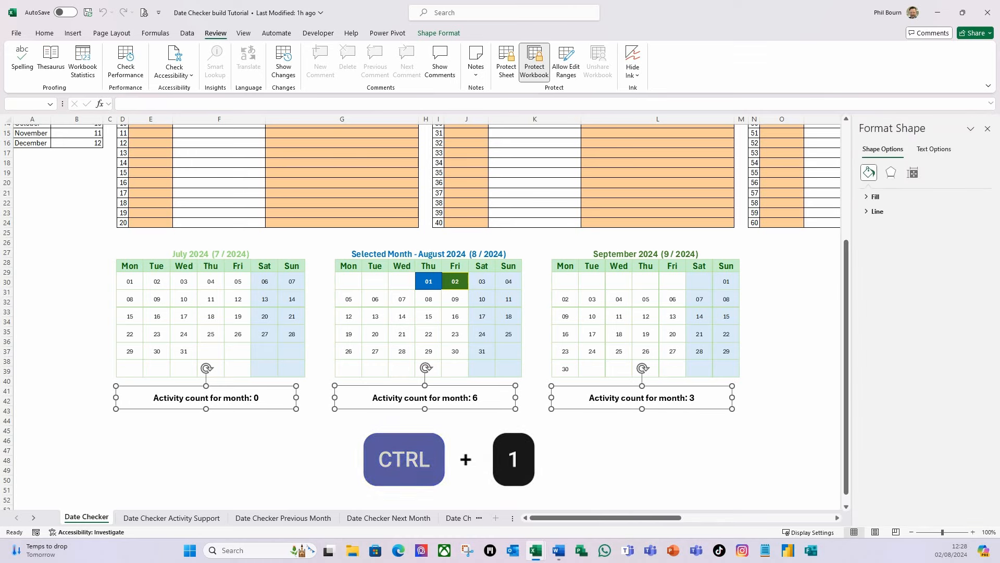
{"action": "left_click", "coordinate": [913, 173]}
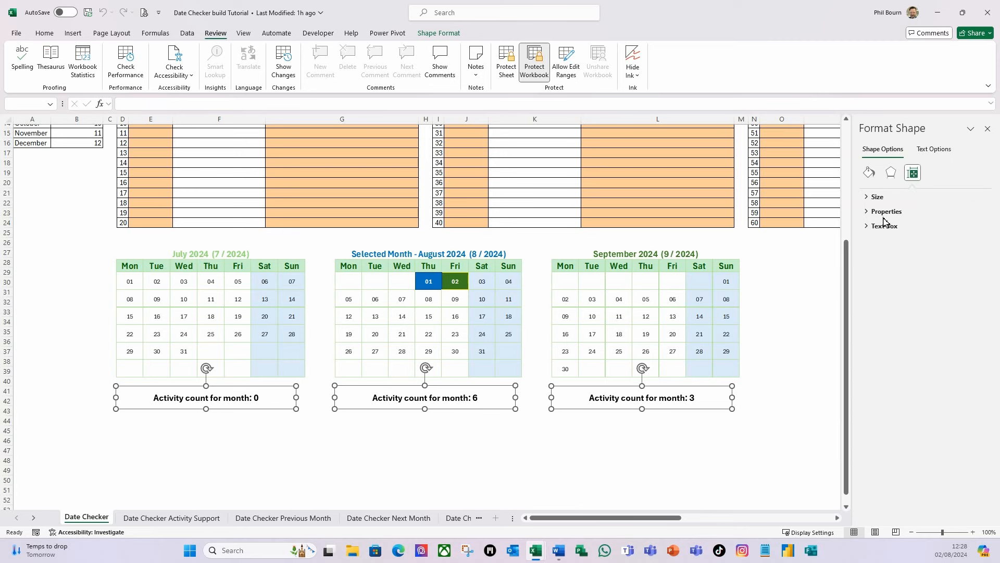
{"action": "left_click", "coordinate": [869, 213]}
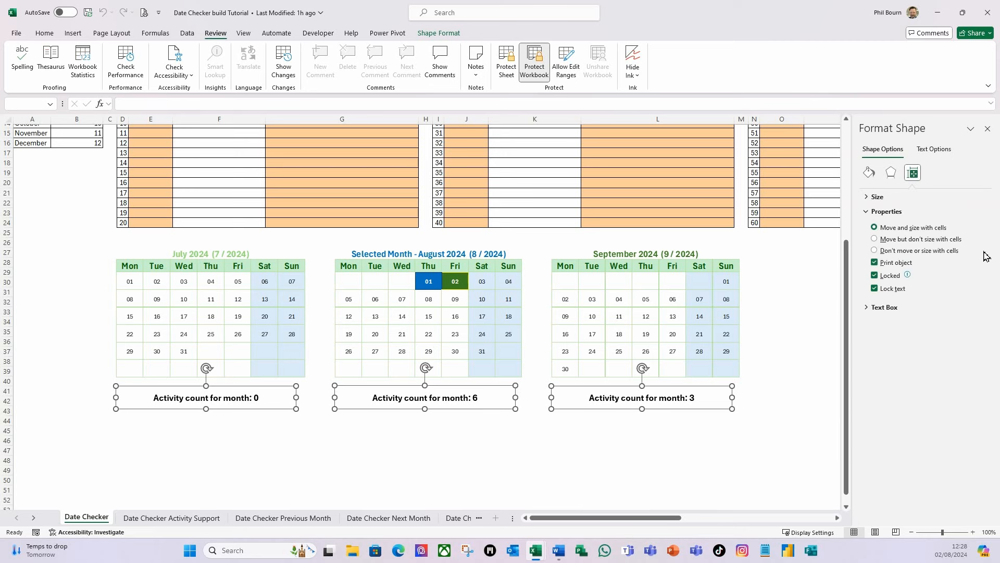
{"action": "left_click", "coordinate": [874, 251]}
{"action": "left_click", "coordinate": [987, 129]}
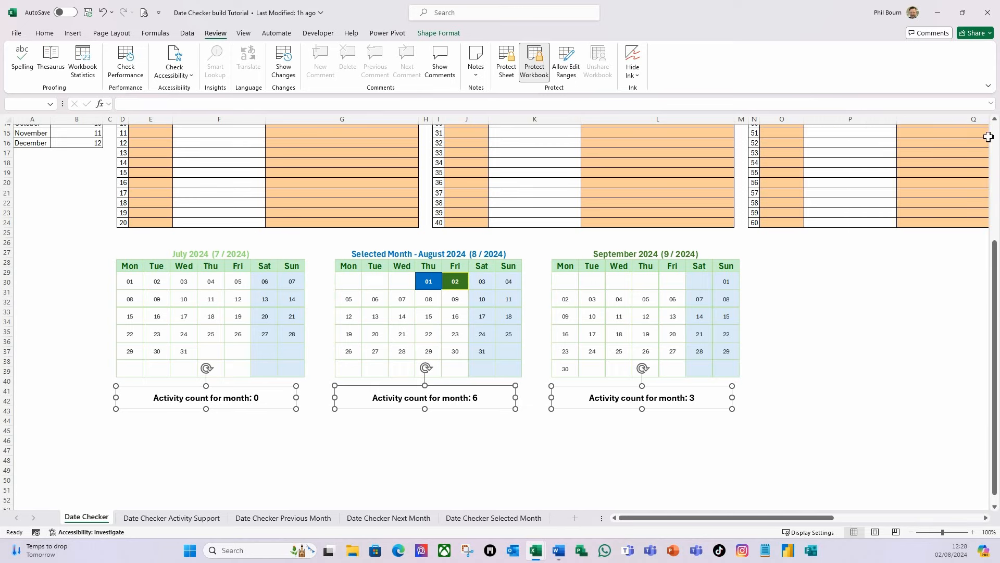
Hide the calendars and activity counts by running the calendar macro, and check the area below the tables
{"action": "left_click_drag", "start_coordinate": [816, 518], "coordinate": [962, 532]}
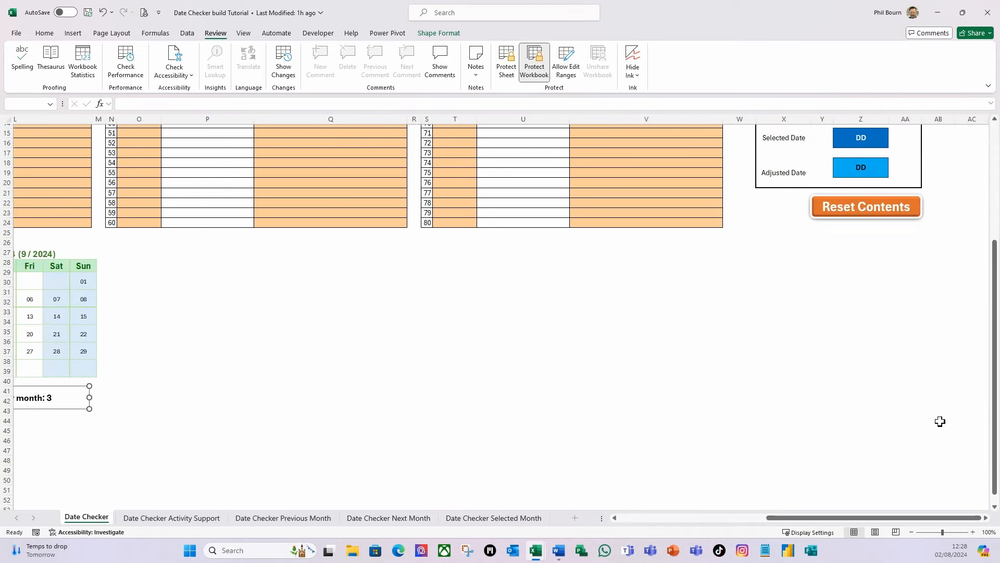
{"action": "scroll", "coordinate": [926, 415], "scroll_direction": "up", "scroll_amount": 5}
{"action": "left_click", "coordinate": [828, 253]}
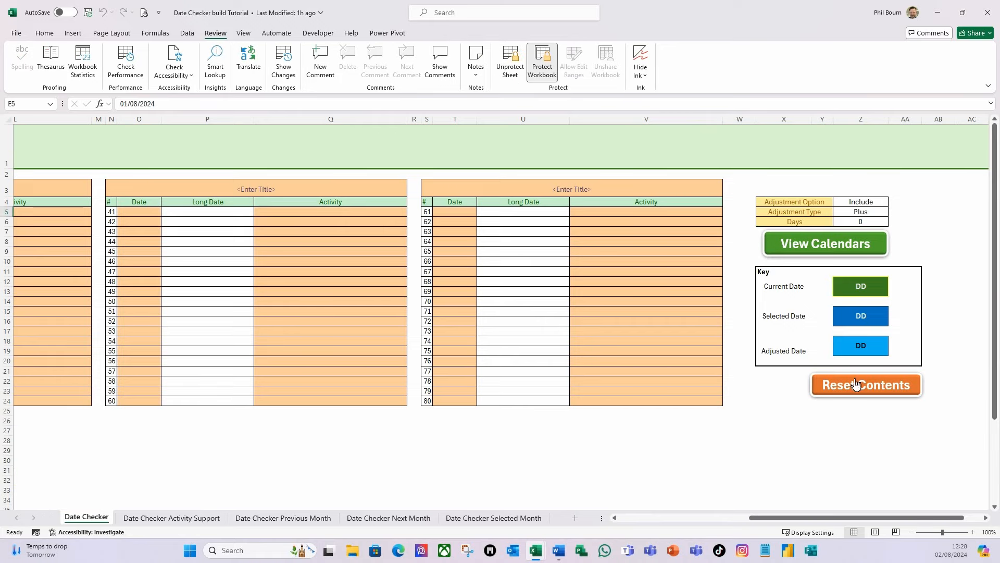
{"action": "left_click_drag", "start_coordinate": [793, 518], "coordinate": [638, 527]}
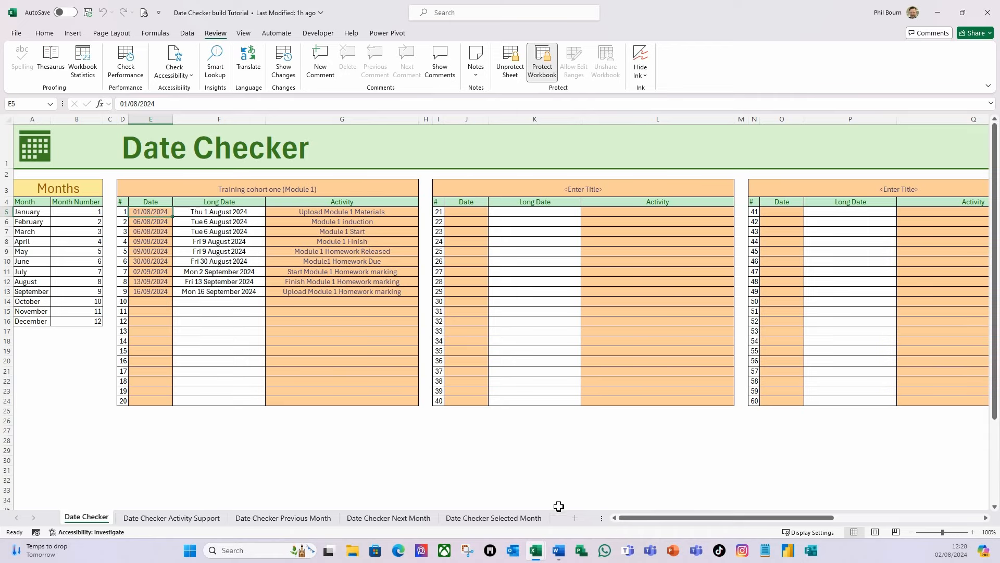
Show the calendars and activity counts again for the selected date, and open the Date Checker Selected Month sheet
{"action": "left_click_drag", "start_coordinate": [686, 517], "coordinate": [682, 547]}
{"action": "left_click", "coordinate": [813, 246]}
{"action": "scroll", "coordinate": [270, 417], "scroll_direction": "down", "scroll_amount": 5}
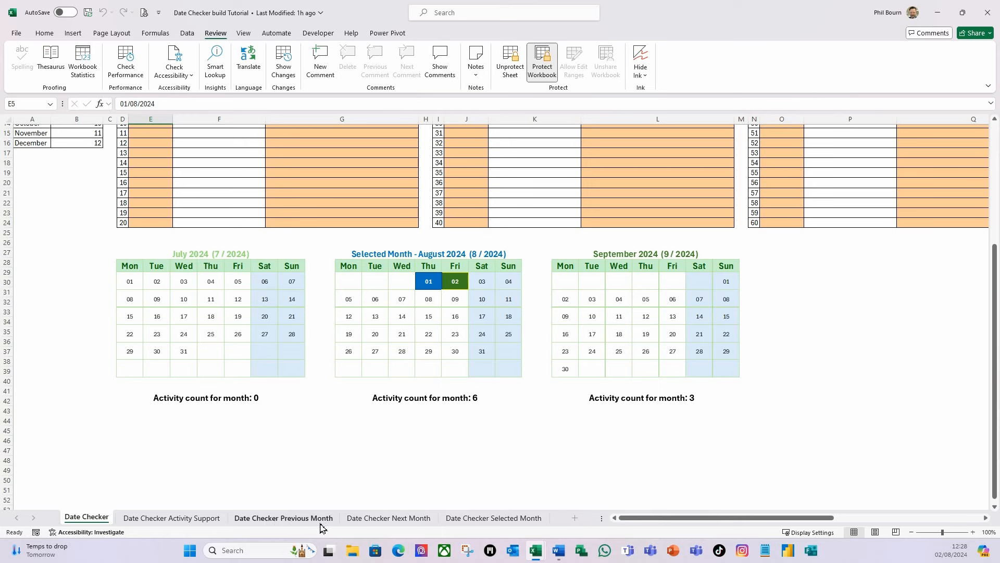
{"action": "left_click", "coordinate": [513, 518]}
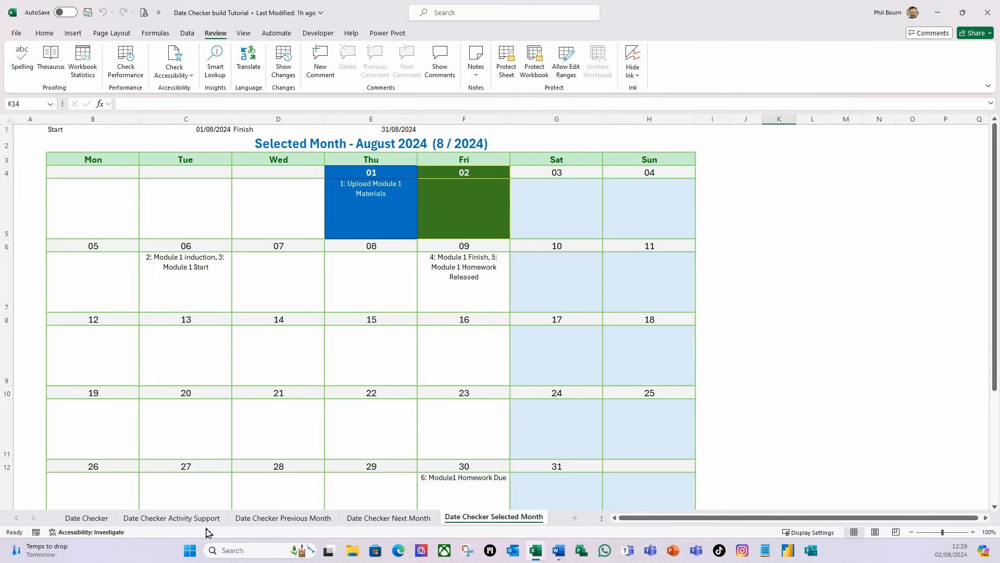
Unhide the Date Checker Support sheet and select the empty Activity cell B10
{"action": "right_click", "coordinate": [185, 524]}
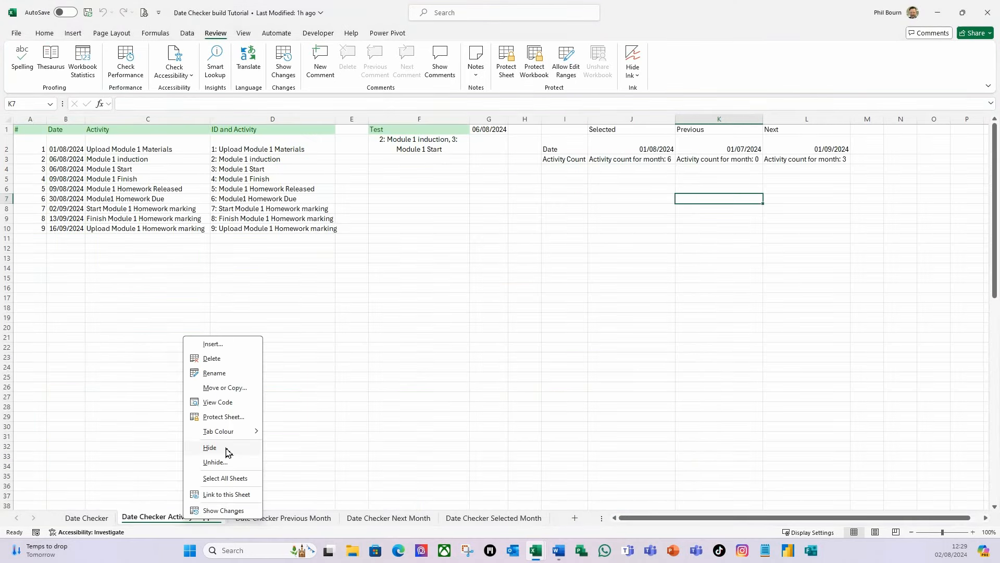
{"action": "left_click", "coordinate": [220, 464]}
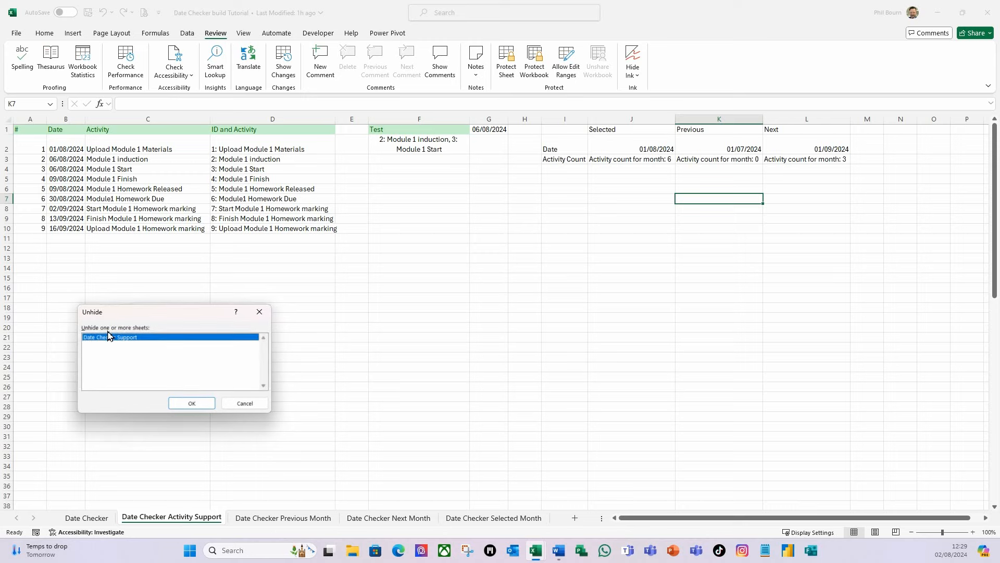
{"action": "left_click", "coordinate": [196, 403]}
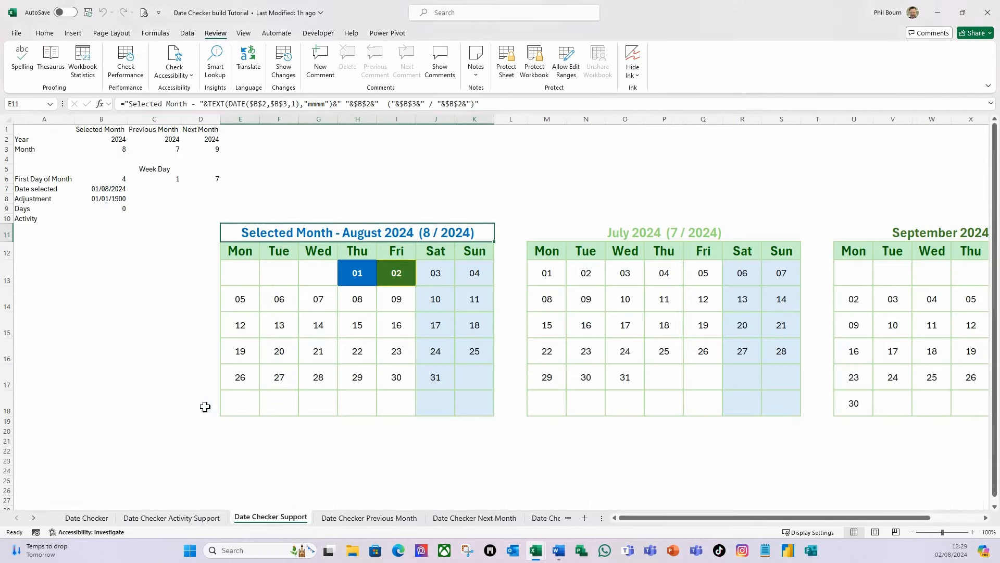
{"action": "left_click", "coordinate": [117, 219]}
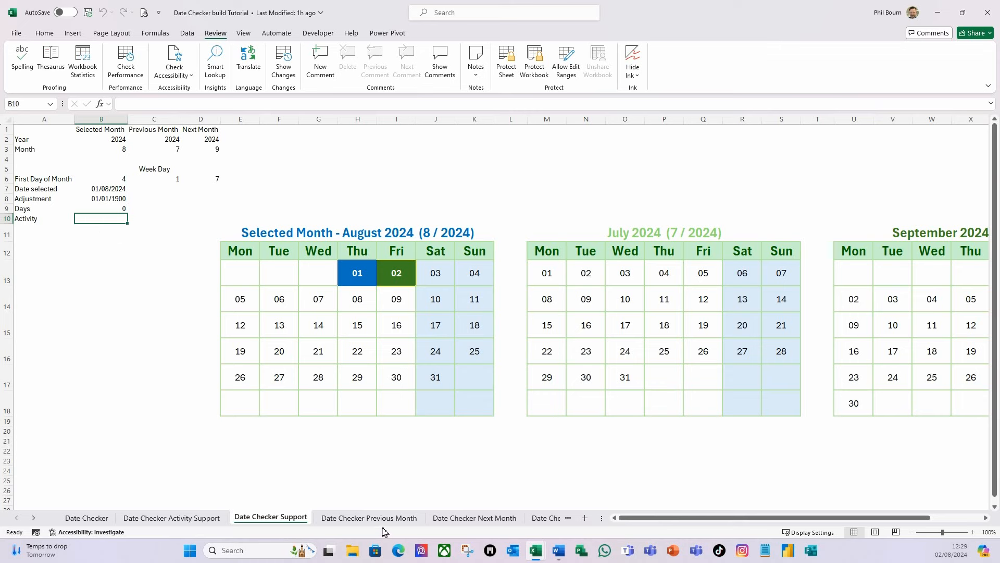
On the Date Checker Previous Month sheet, name the whole calendar range, from the title in B2 down to its last row, rPrevMonth
{"action": "left_click", "coordinate": [365, 519]}
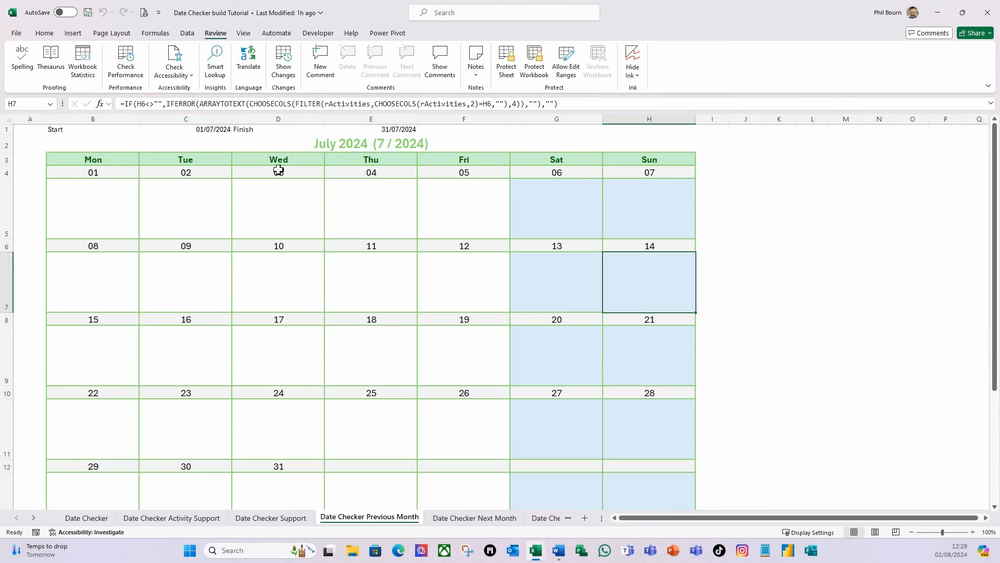
{"action": "left_click", "coordinate": [79, 144]}
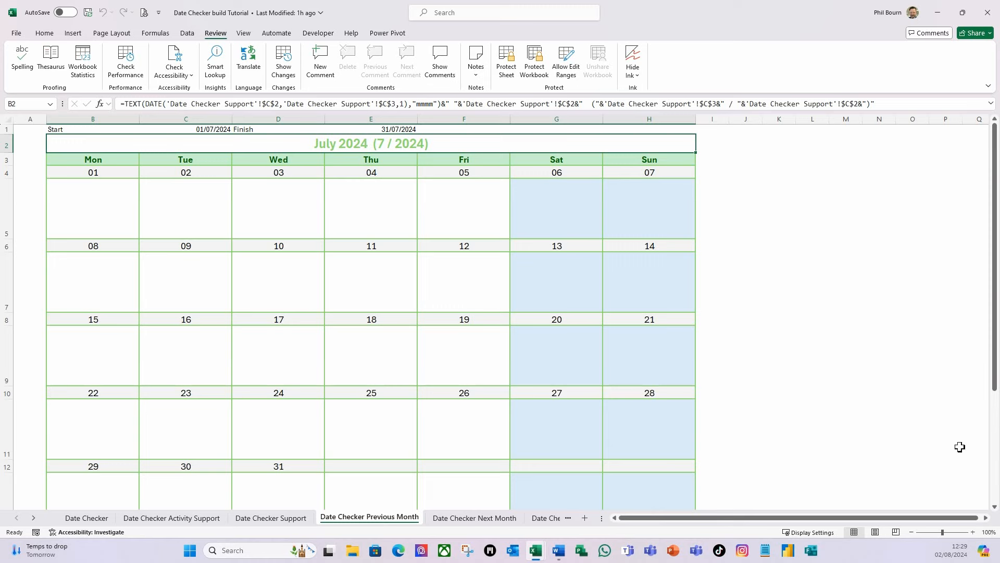
{"action": "key", "text": "shift+Down"}
{"action": "key", "text": "shift+Down"}
{"action": "key", "text": "shift+Down"}
{"action": "key", "text": "shift+Down"}
{"action": "key", "text": "shift+Down"}
{"action": "key", "text": "shift+Down"}
{"action": "key", "text": "shift+Down"}
{"action": "key", "text": "shift+Down"}
{"action": "key", "text": "shift+Down"}
{"action": "key", "text": "shift+Down"}
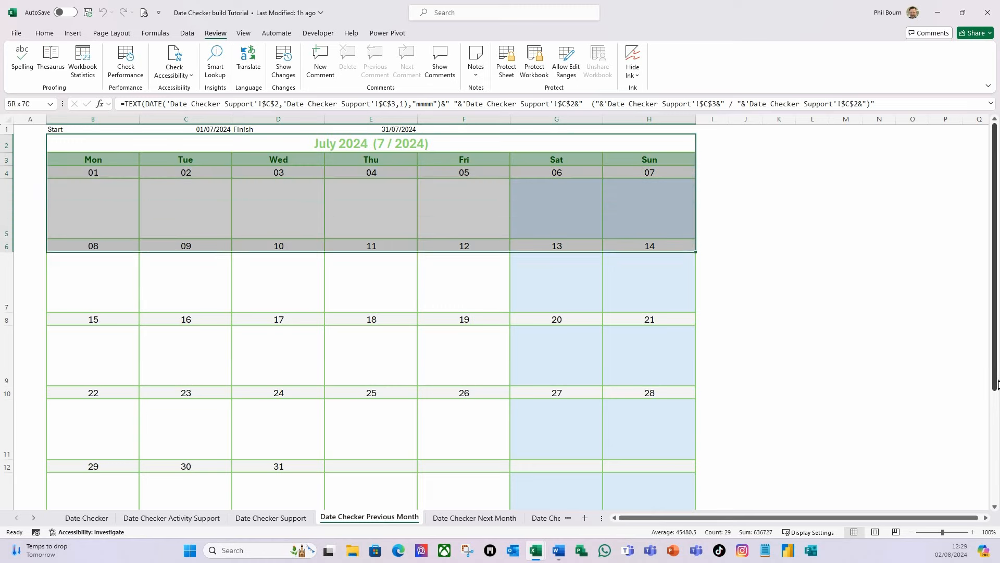
{"action": "key", "text": "shift+Down"}
{"action": "key", "text": "shift+Down"}
{"action": "key", "text": "shift+Down"}
{"action": "key", "text": "shift+Down"}
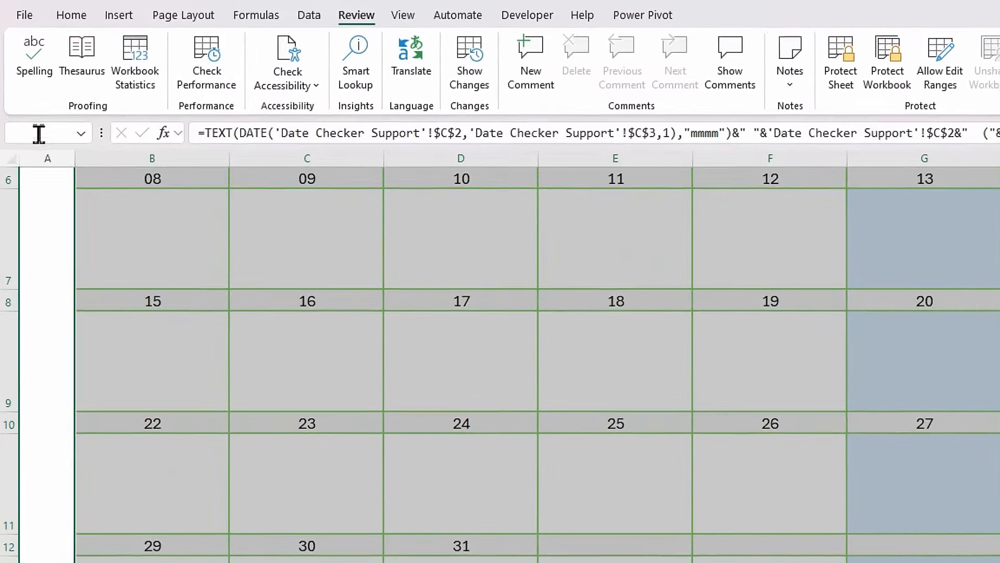
{"action": "left_click", "coordinate": [19, 105]}
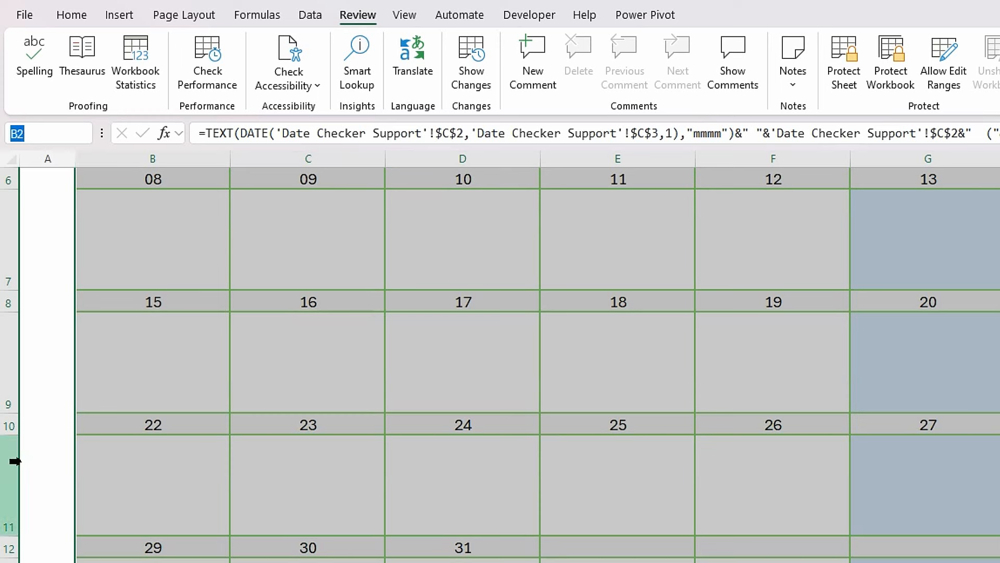
{"action": "type", "text": "r"}
{"action": "type", "text": "PrevMonth"}
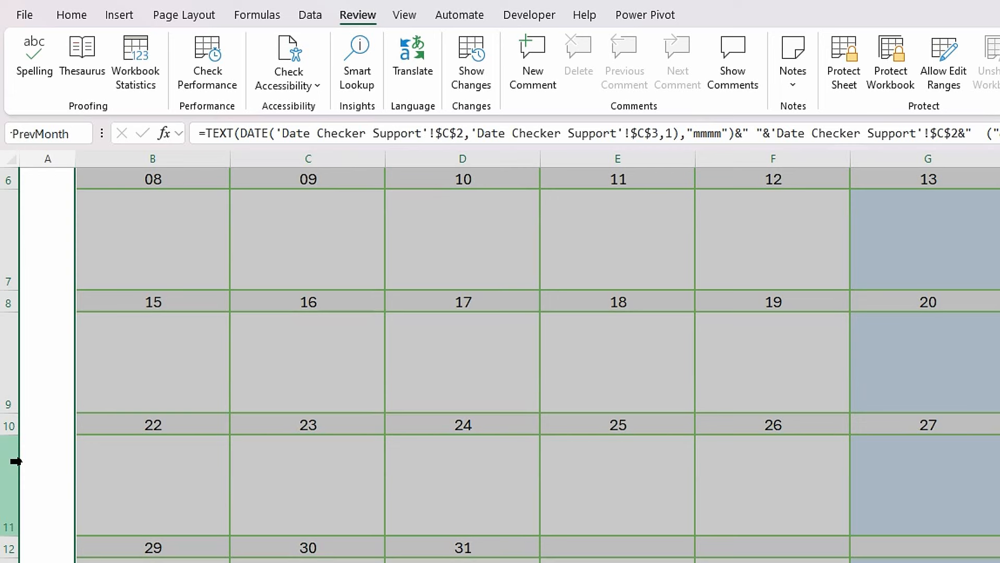
{"action": "key", "text": "Return"}
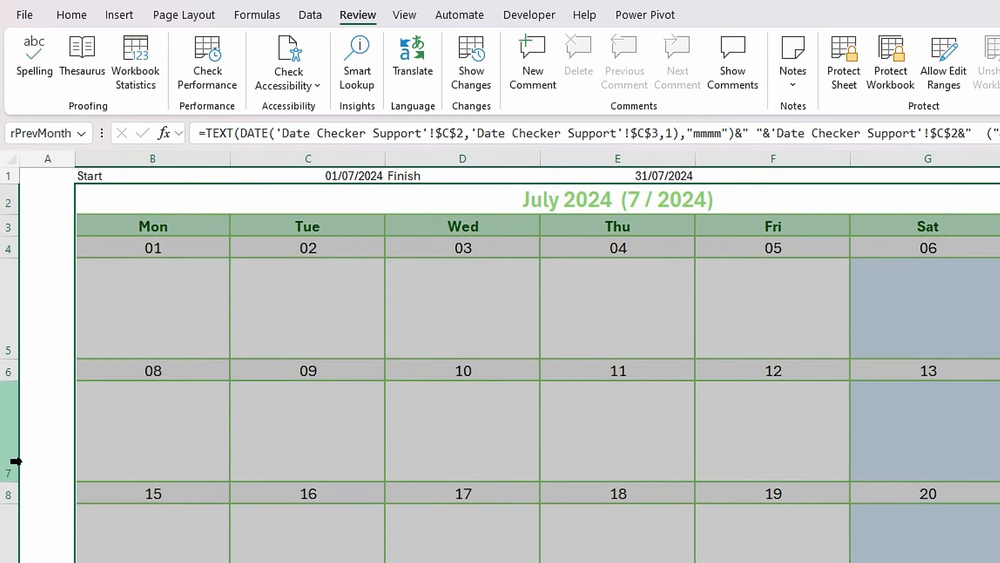
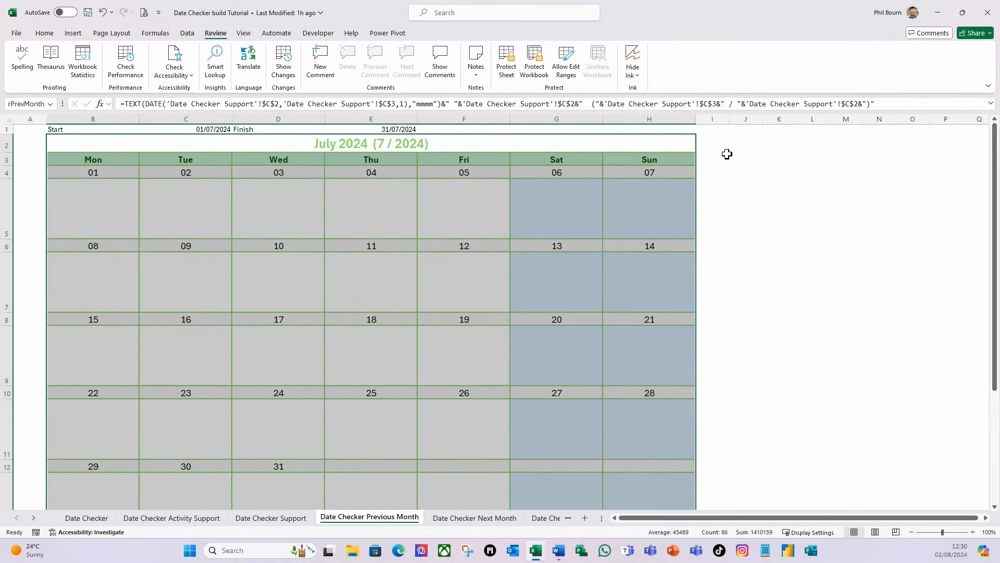
{"action": "left_click", "coordinate": [727, 154]}
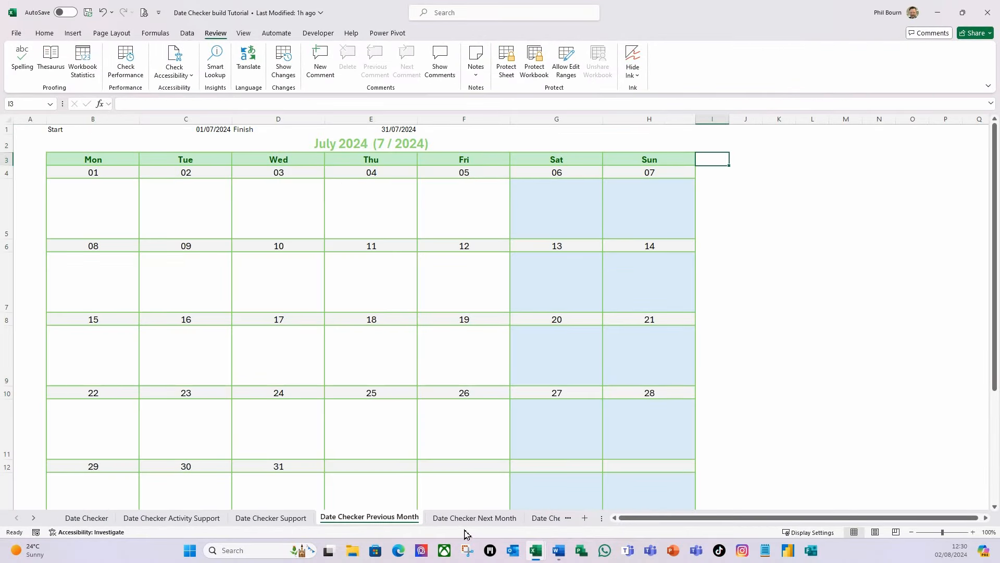
On the Date Checker Next Month sheet, name the full calendar range including its title rNextMonth
{"action": "left_click", "coordinate": [476, 519]}
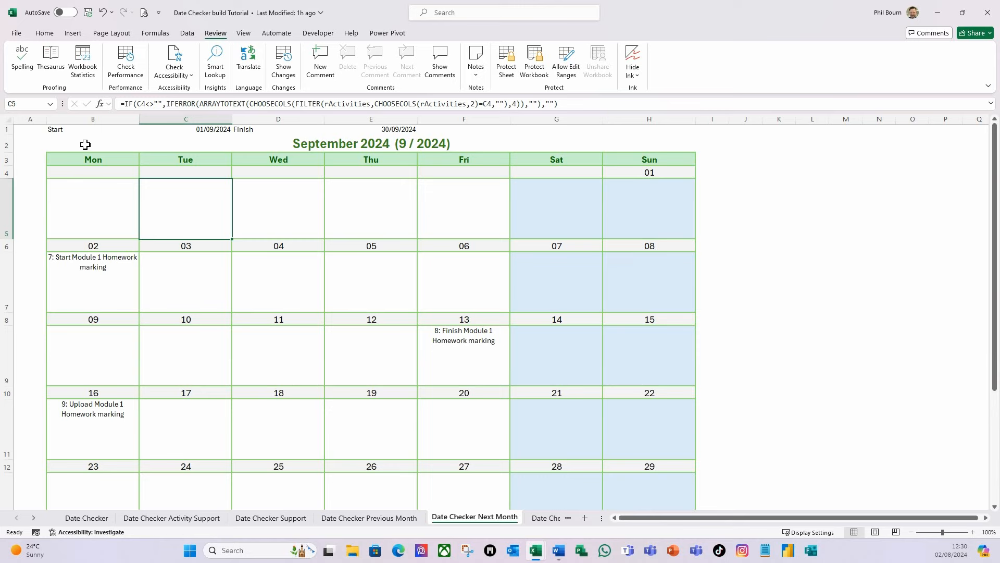
{"action": "left_click", "coordinate": [85, 144]}
{"action": "left_click_drag", "start_coordinate": [106, 157], "coordinate": [104, 497]}
{"action": "key", "text": "shift+Up"}
{"action": "key", "text": "shift+Up"}
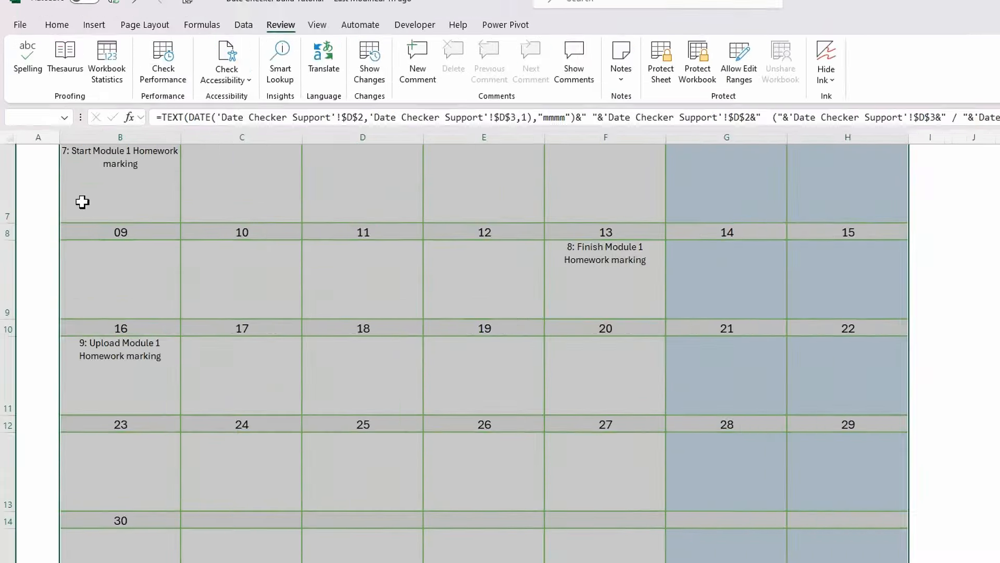
{"action": "left_click", "coordinate": [31, 117]}
{"action": "type", "text": "rNextM"}
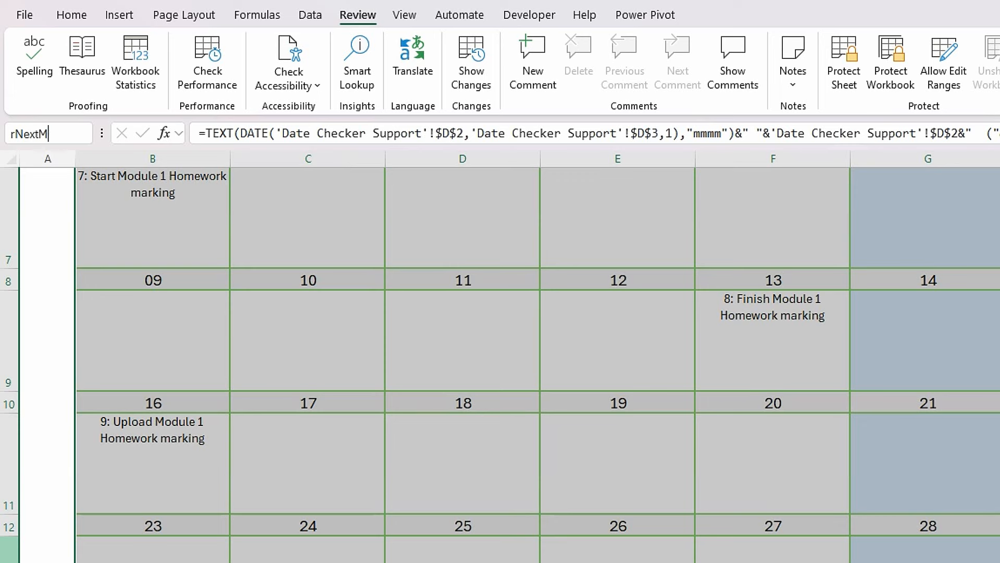
{"action": "type", "text": "onth"}
{"action": "key", "text": "Return"}
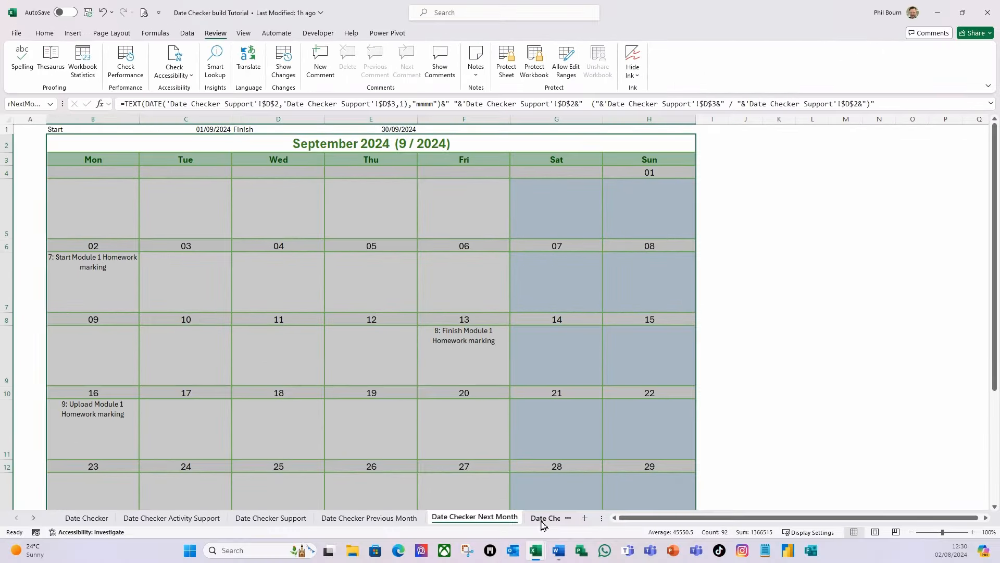
{"action": "left_click", "coordinate": [759, 203]}
On the Date Checker Selected Month sheet, name the full calendar range including its title rSelectedMonth
{"action": "left_click", "coordinate": [541, 518]}
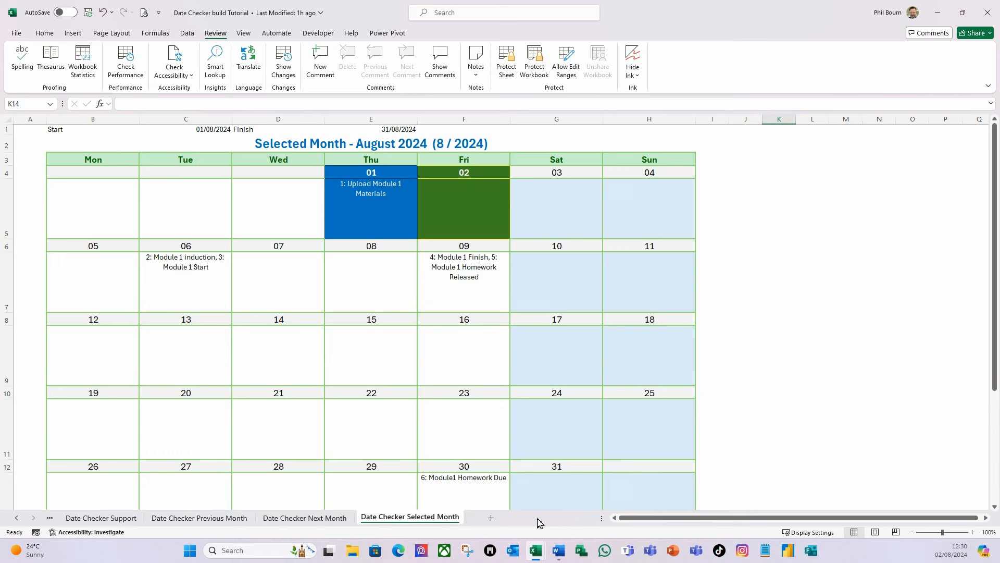
{"action": "left_click_drag", "start_coordinate": [64, 149], "coordinate": [179, 274]}
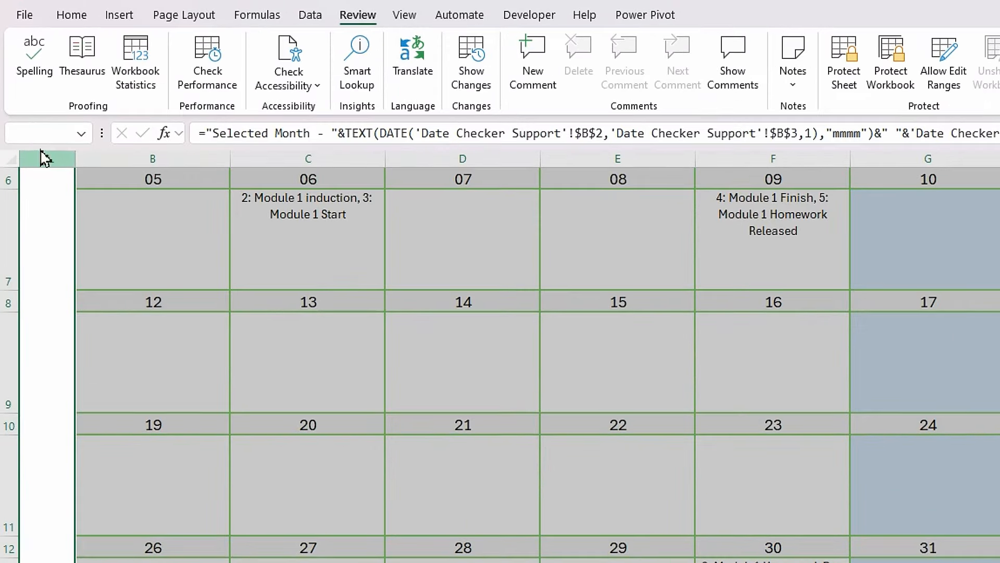
{"action": "left_click", "coordinate": [24, 107]}
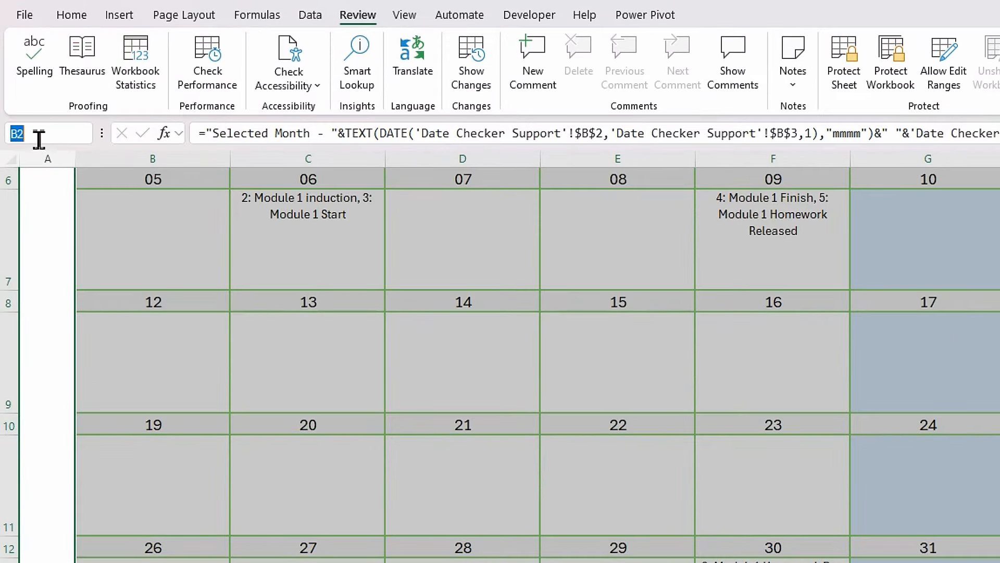
{"action": "type", "text": "rS"}
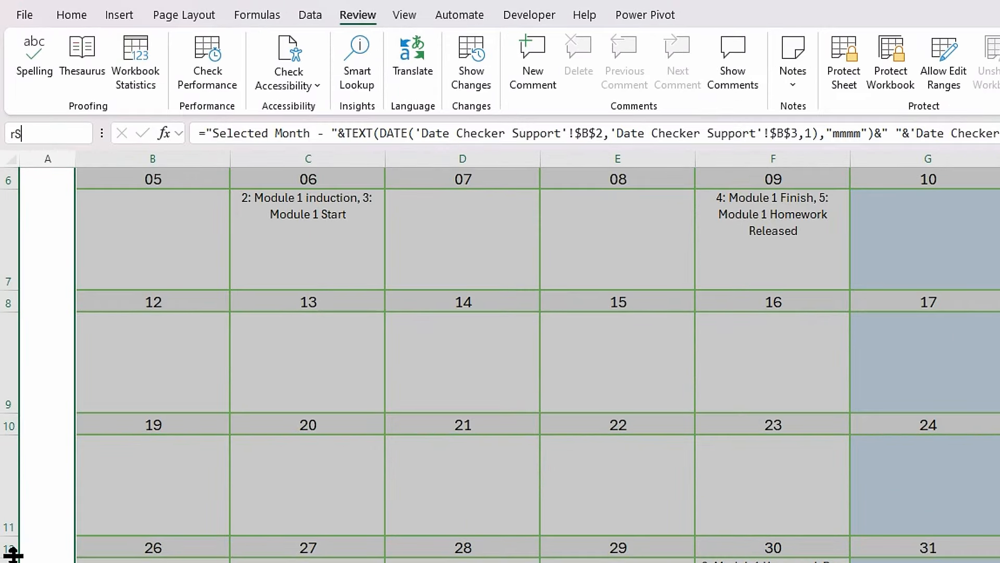
{"action": "type", "text": "elected"}
{"action": "type", "text": "Month"}
{"action": "key", "text": "Return"}
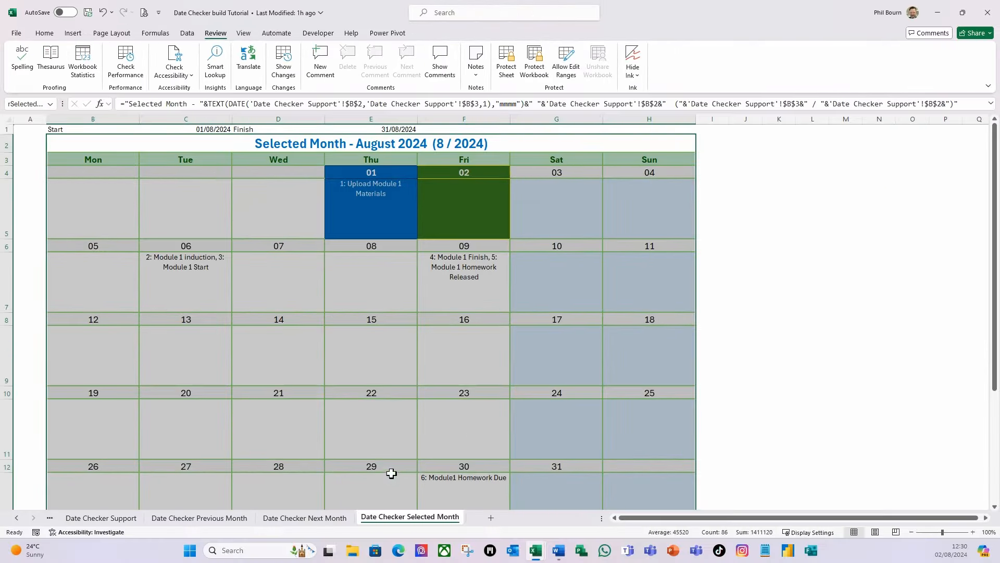
Return to the Date Checker sheet and remove its sheet protection
{"action": "left_click", "coordinate": [210, 521]}
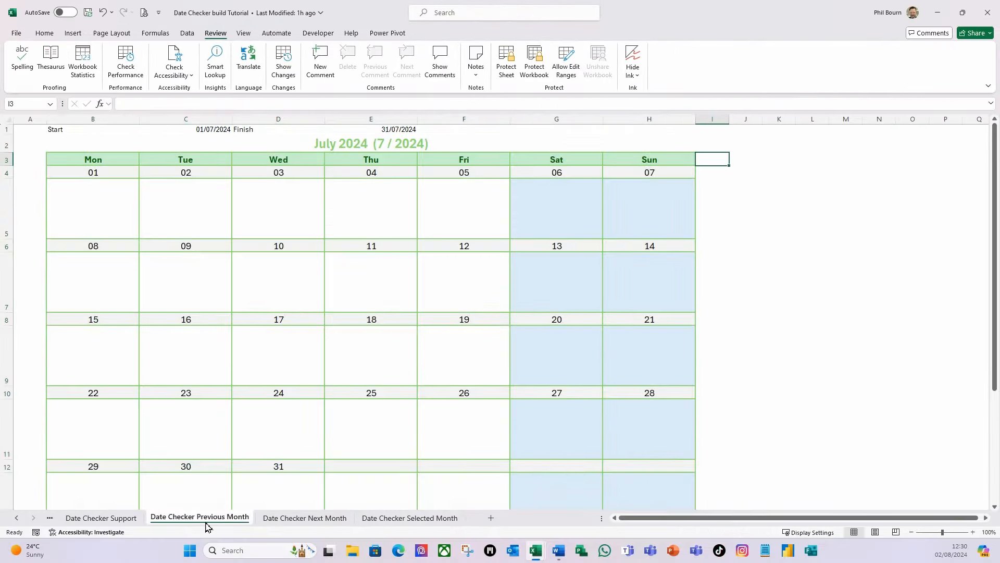
{"action": "left_click", "coordinate": [16, 519]}
{"action": "left_click", "coordinate": [16, 518]}
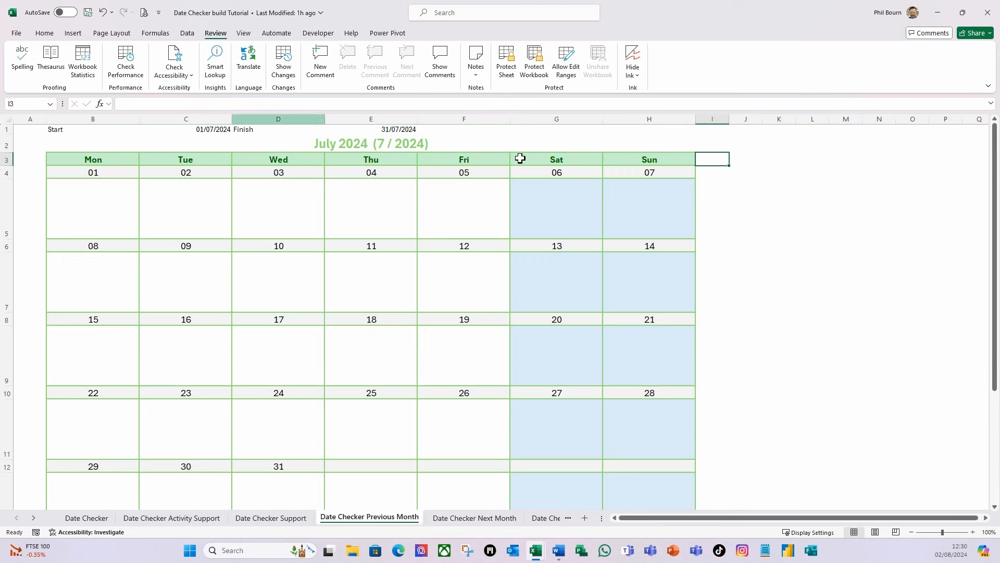
{"action": "left_click", "coordinate": [87, 518]}
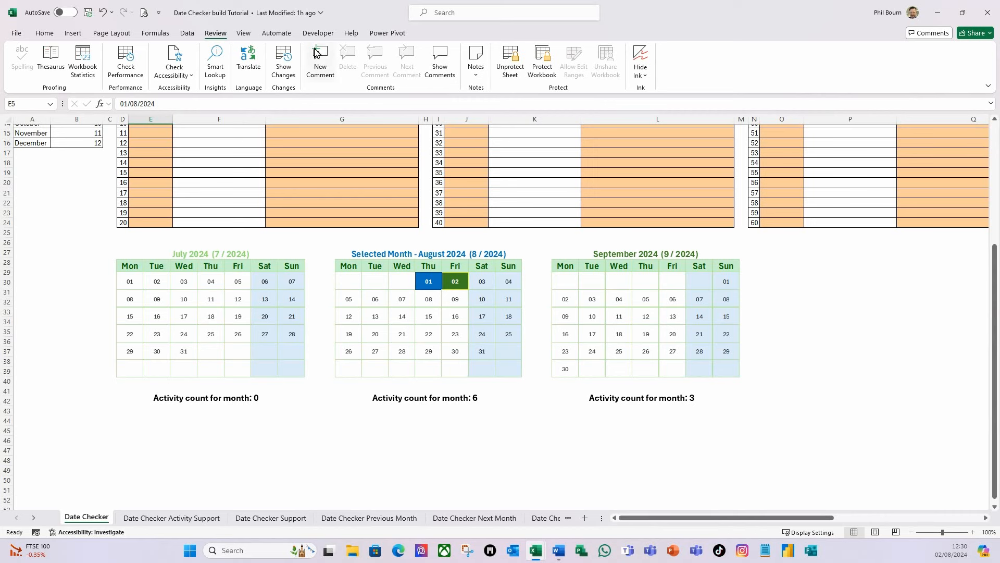
{"action": "left_click", "coordinate": [517, 66]}
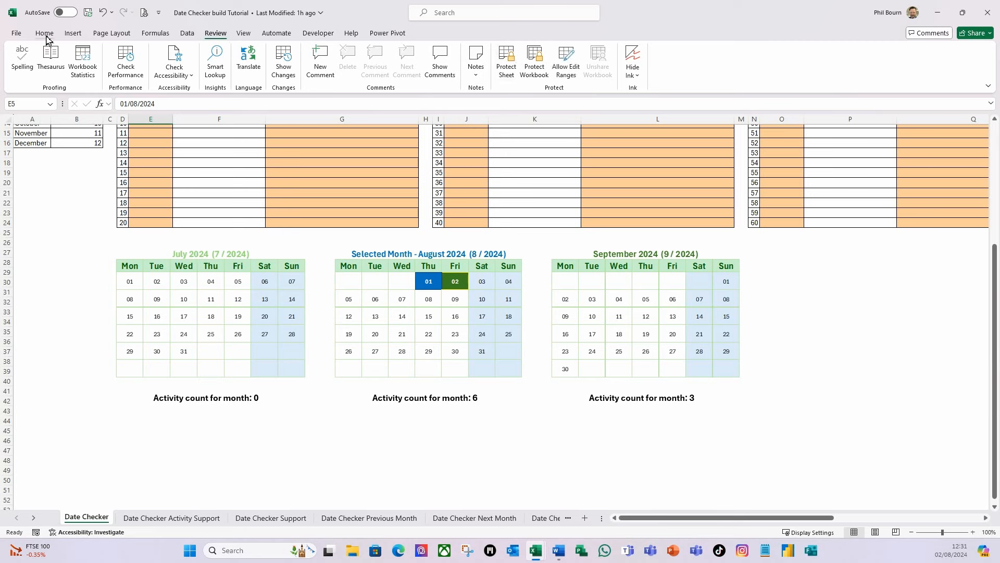
Hide the objects txtSelectedMonth, txtNextMonth, txtPrevMonth, NextMonth and SelectedMonth on the Date Checker sheet, leaving the PrevMonth calendar shown
{"action": "left_click", "coordinate": [45, 34]}
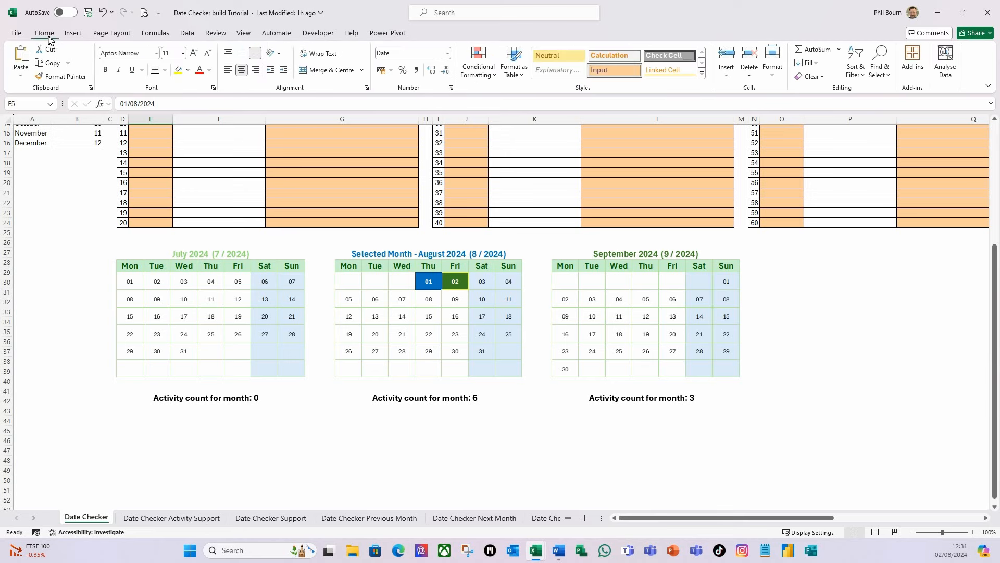
{"action": "left_click", "coordinate": [888, 78]}
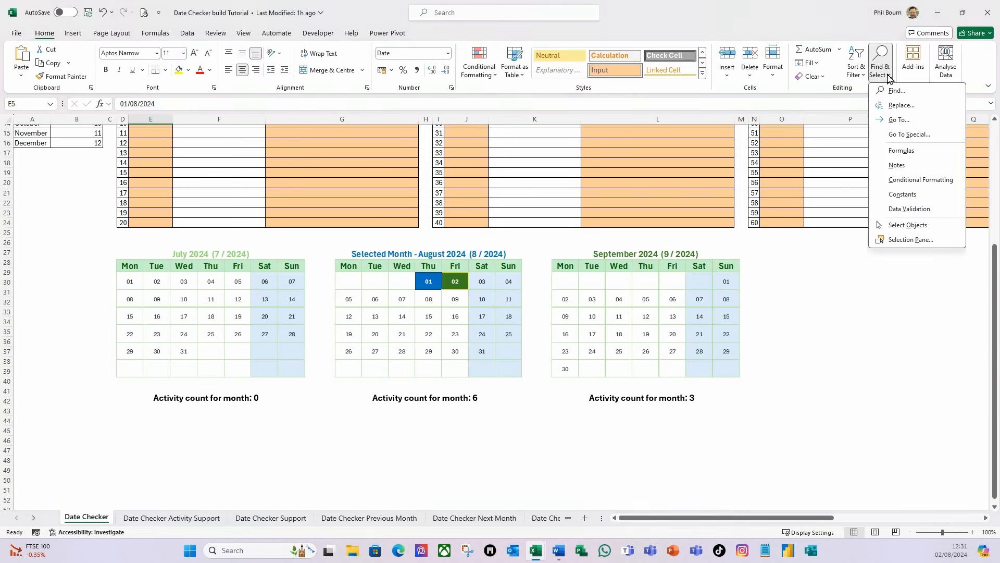
{"action": "left_click", "coordinate": [888, 240]}
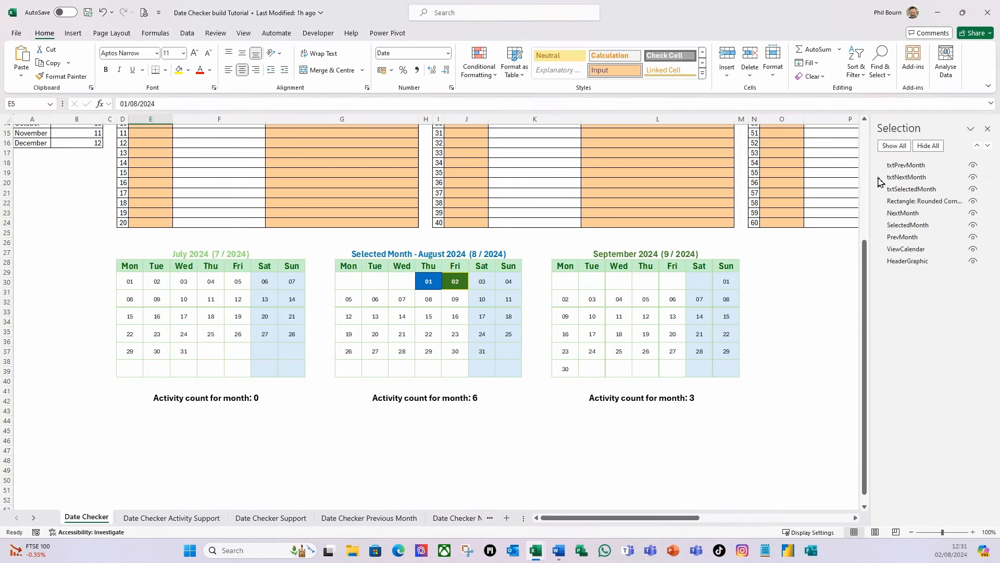
{"action": "left_click", "coordinate": [973, 190]}
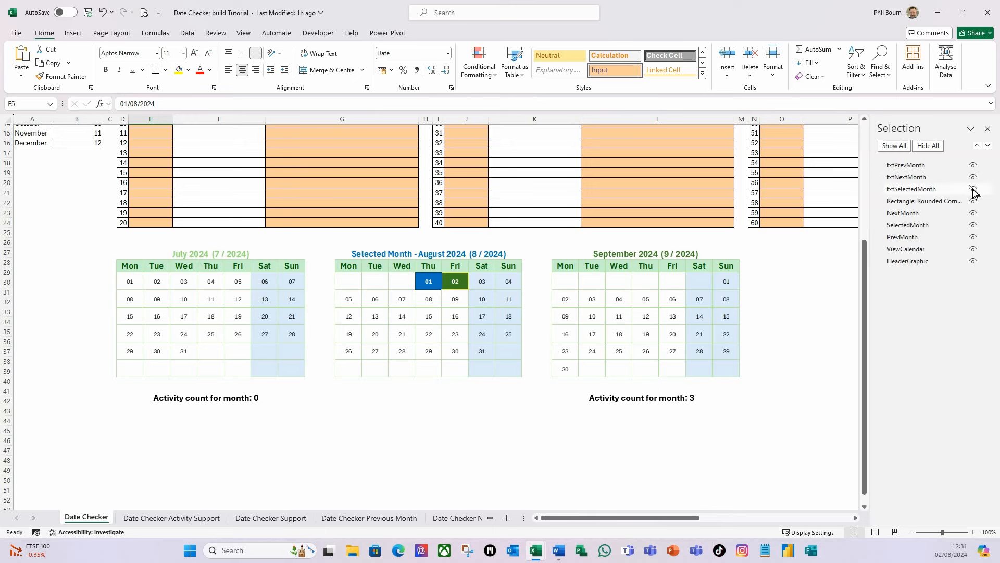
{"action": "left_click", "coordinate": [973, 178]}
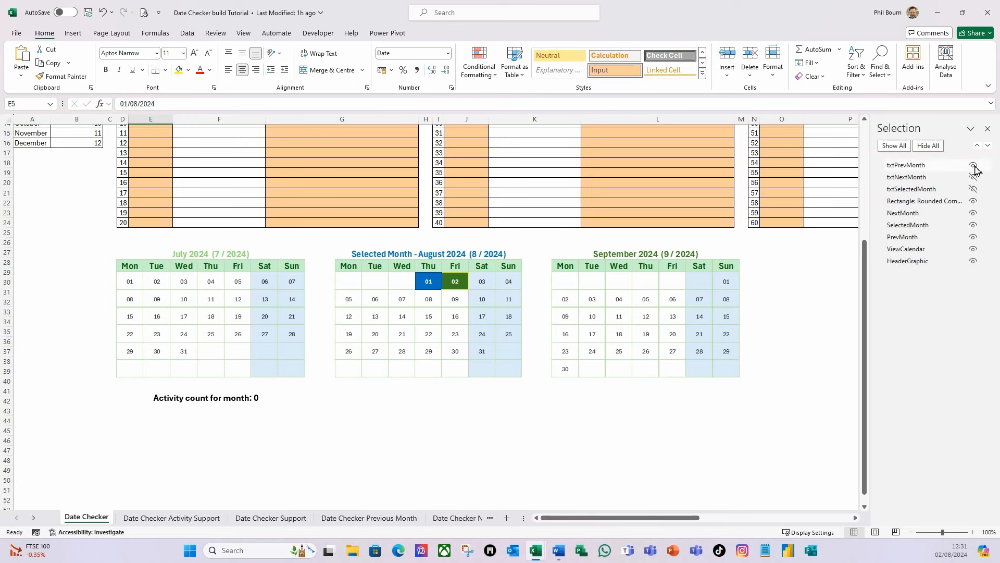
{"action": "left_click", "coordinate": [973, 166]}
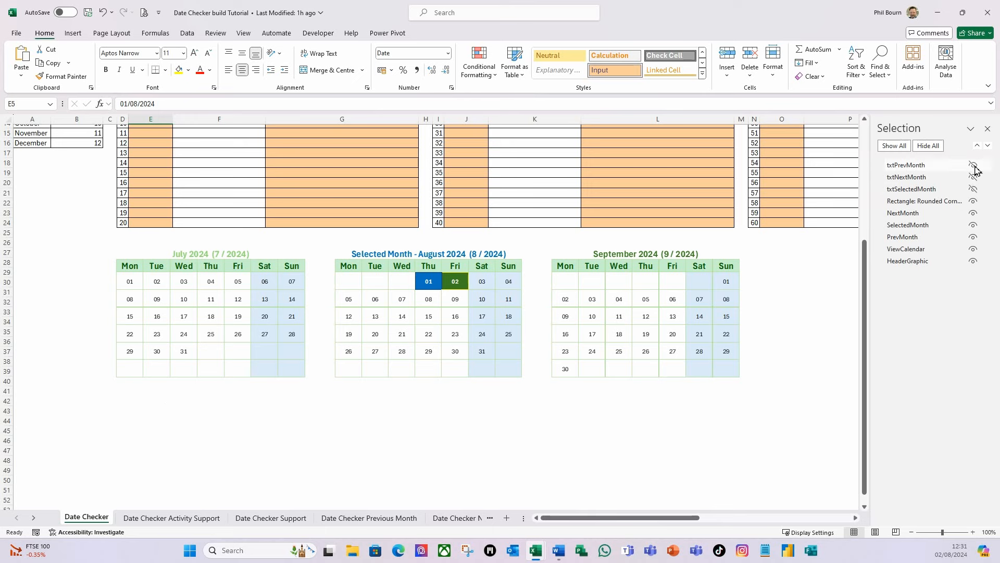
{"action": "left_click", "coordinate": [973, 214]}
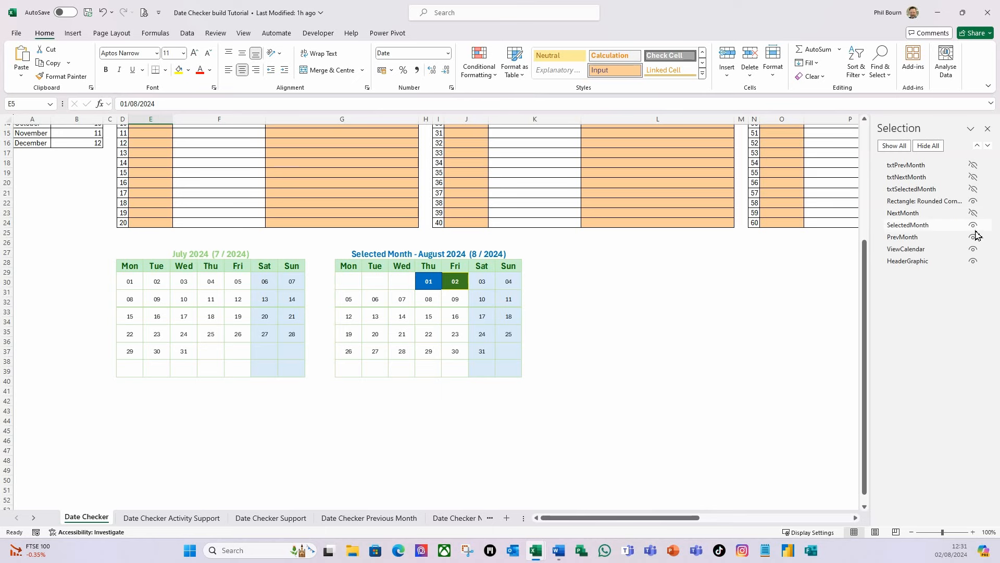
{"action": "left_click", "coordinate": [973, 227]}
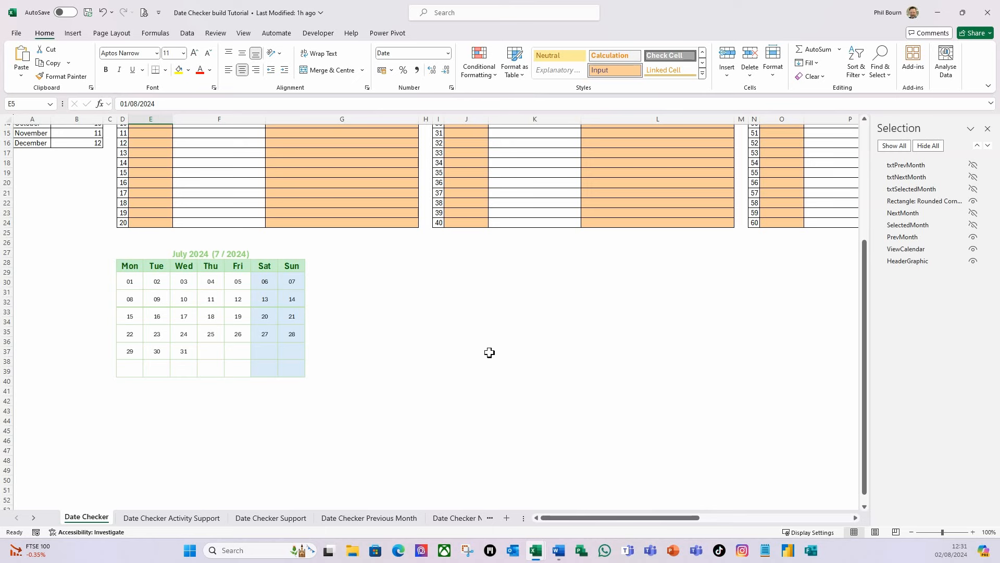
Copy the full calendar range B2:H15, including its title, on the Date Checker Previous Month sheet
{"action": "left_click", "coordinate": [376, 519]}
{"action": "left_click", "coordinate": [112, 141]}
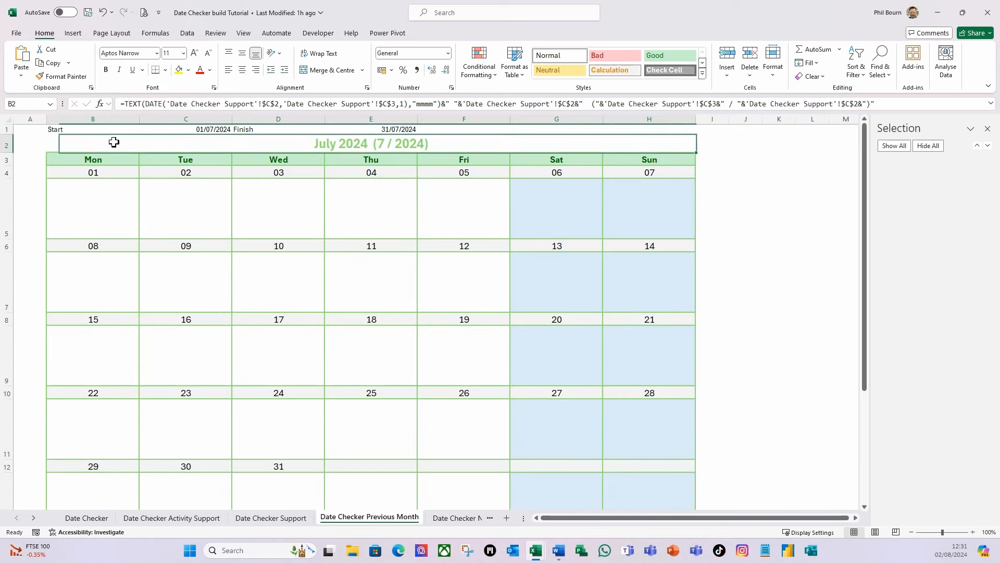
{"action": "key", "text": "shift+Down"}
{"action": "key", "text": "shift+Down"}
{"action": "key", "text": "shift+Down"}
{"action": "key", "text": "shift+Down"}
{"action": "key", "text": "shift+Down"}
{"action": "key", "text": "shift+Down"}
{"action": "key", "text": "shift+Down"}
{"action": "key", "text": "shift+Down"}
{"action": "key", "text": "shift+Down"}
{"action": "key", "text": "shift+Down"}
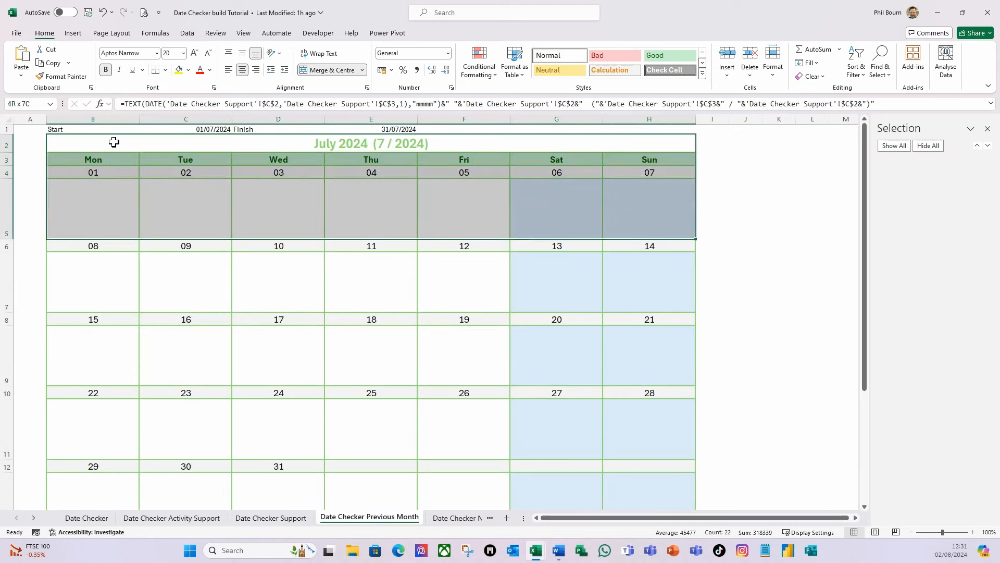
{"action": "key", "text": "shift+Down"}
{"action": "key", "text": "shift+Down"}
{"action": "key", "text": "shift+Down"}
{"action": "key", "text": "shift+Down"}
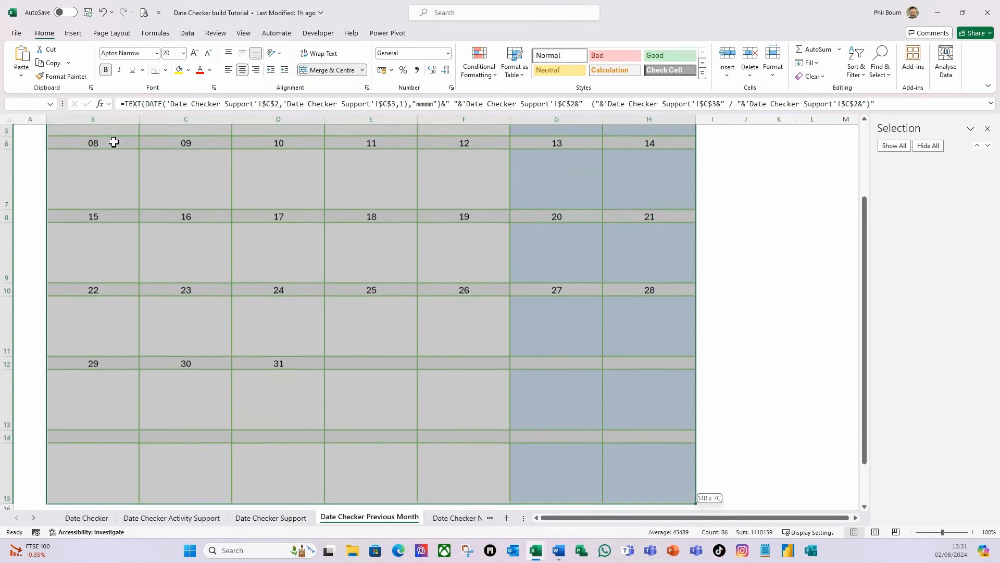
{"action": "key", "text": "shift+Up"}
{"action": "key", "text": "ctrl+c"}
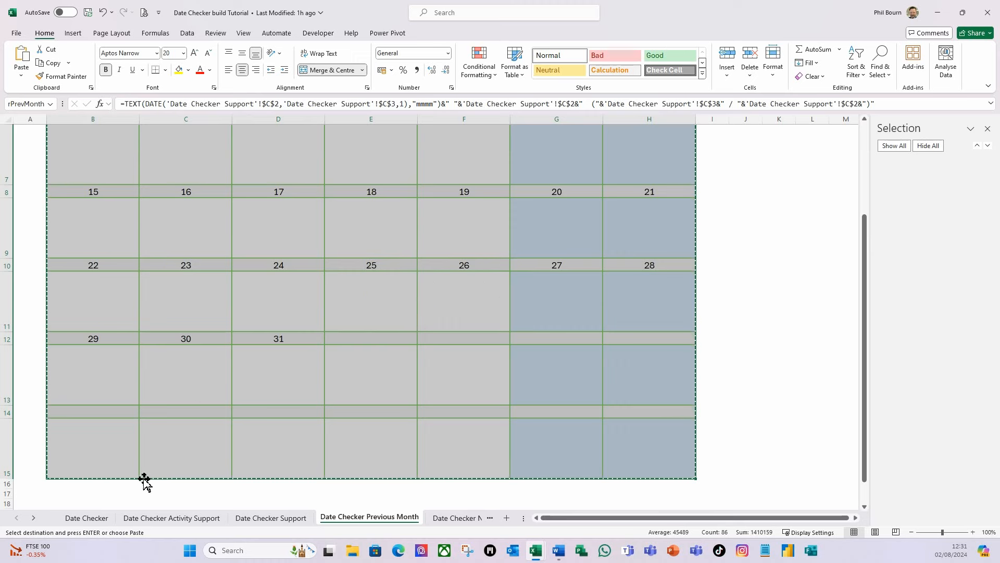
Paste the copied calendar as a linked picture at cell H27 of the Date Checker sheet
{"action": "left_click", "coordinate": [97, 519]}
{"action": "left_click", "coordinate": [333, 260]}
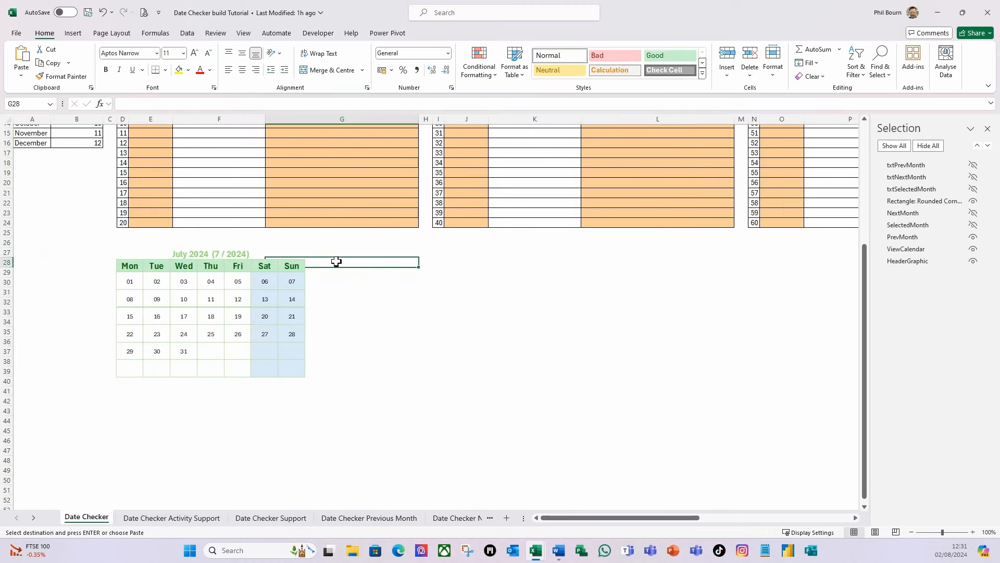
{"action": "right_click", "coordinate": [376, 260]}
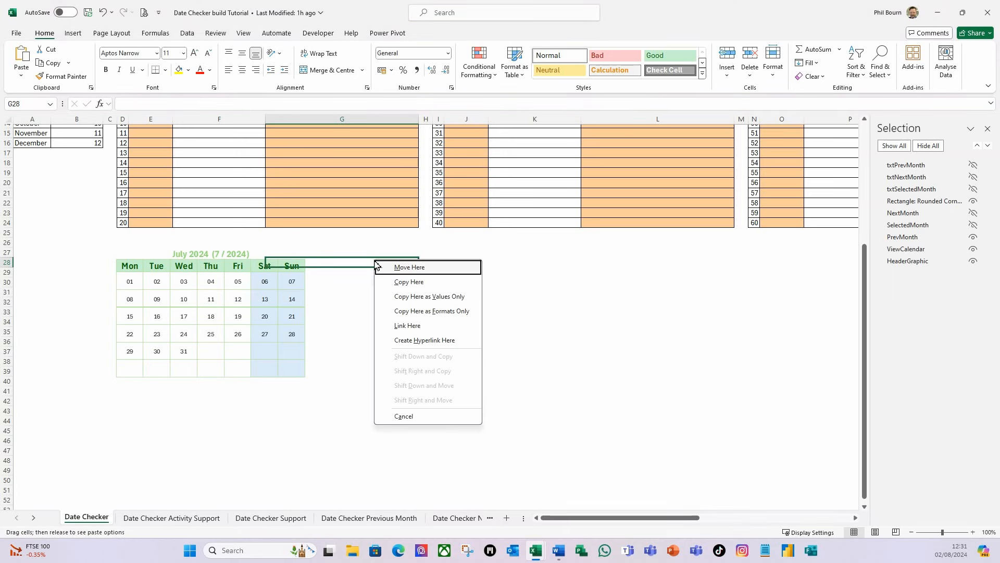
{"action": "left_click", "coordinate": [329, 271]}
{"action": "left_click", "coordinate": [395, 255]}
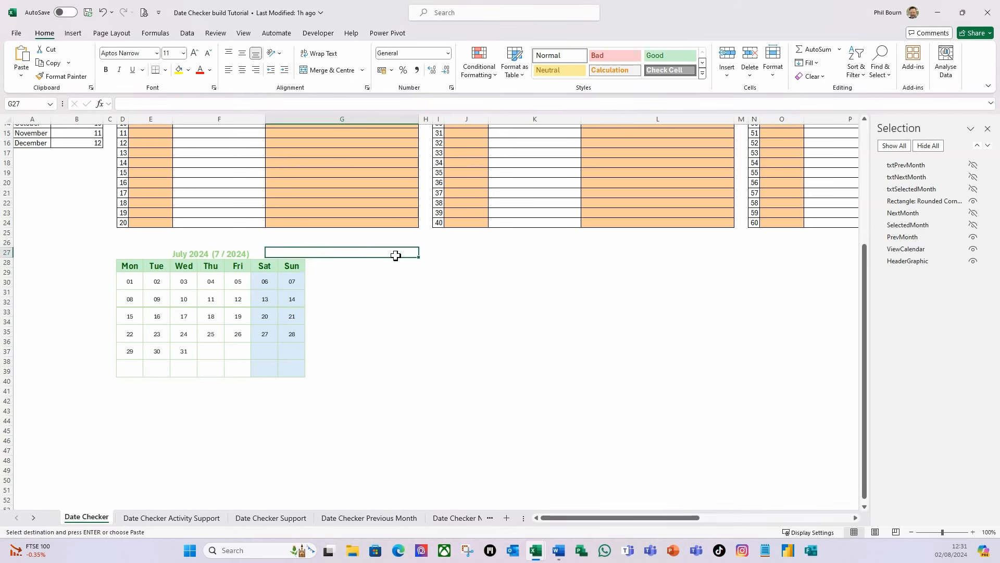
{"action": "left_click", "coordinate": [425, 253]}
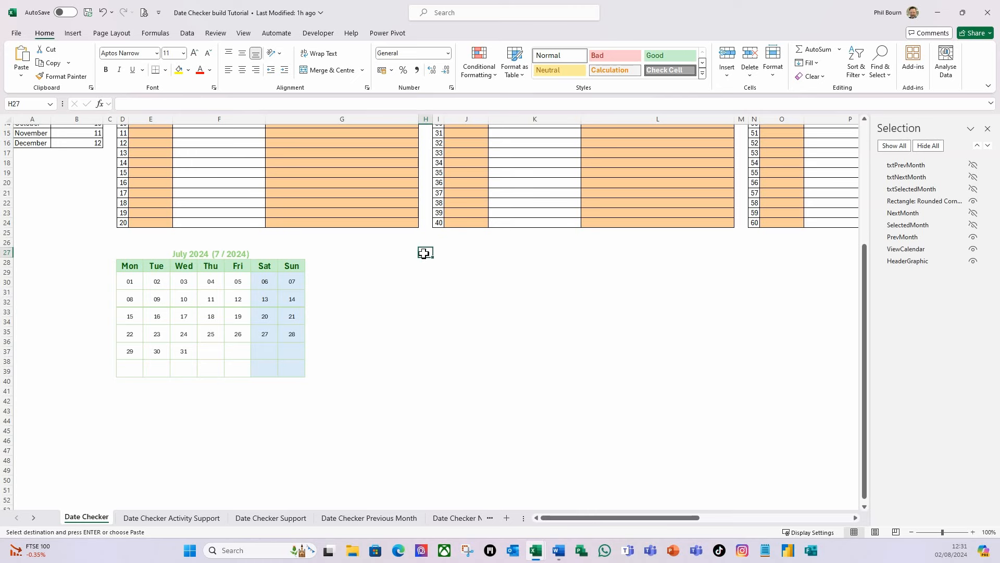
{"action": "right_click", "coordinate": [425, 254]}
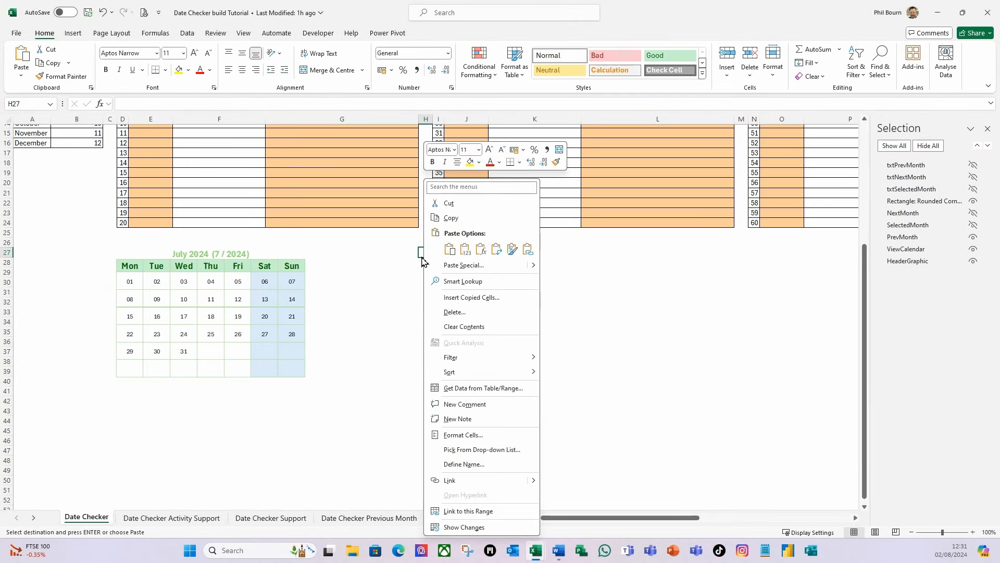
{"action": "mouse_move", "coordinate": [535, 270]}
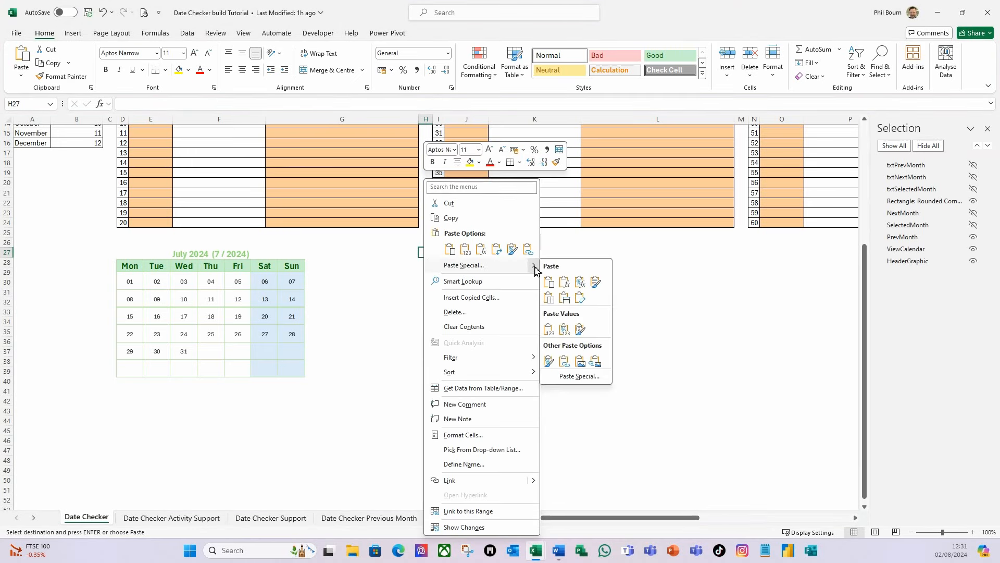
{"action": "left_click", "coordinate": [22, 80]}
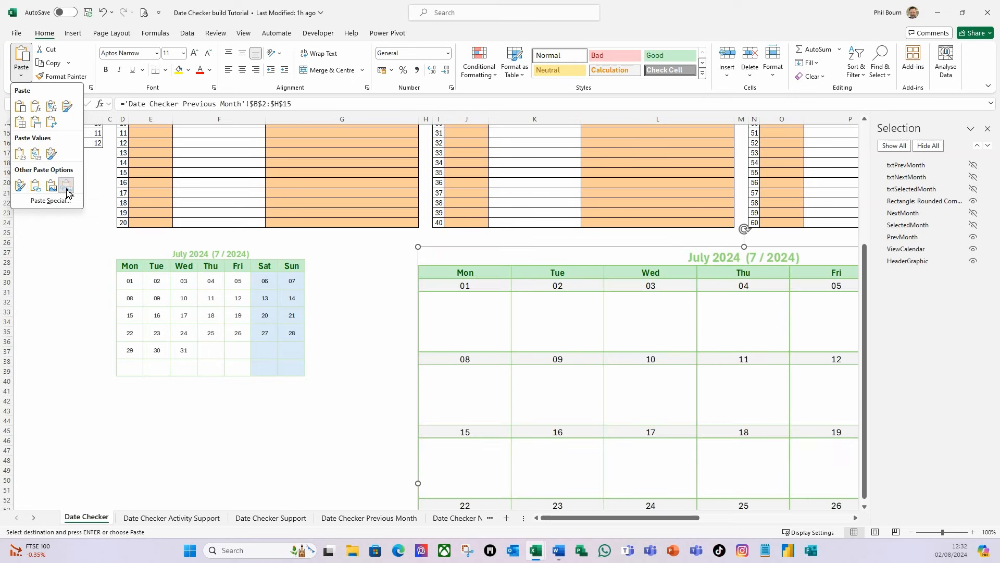
{"action": "left_click", "coordinate": [67, 189]}
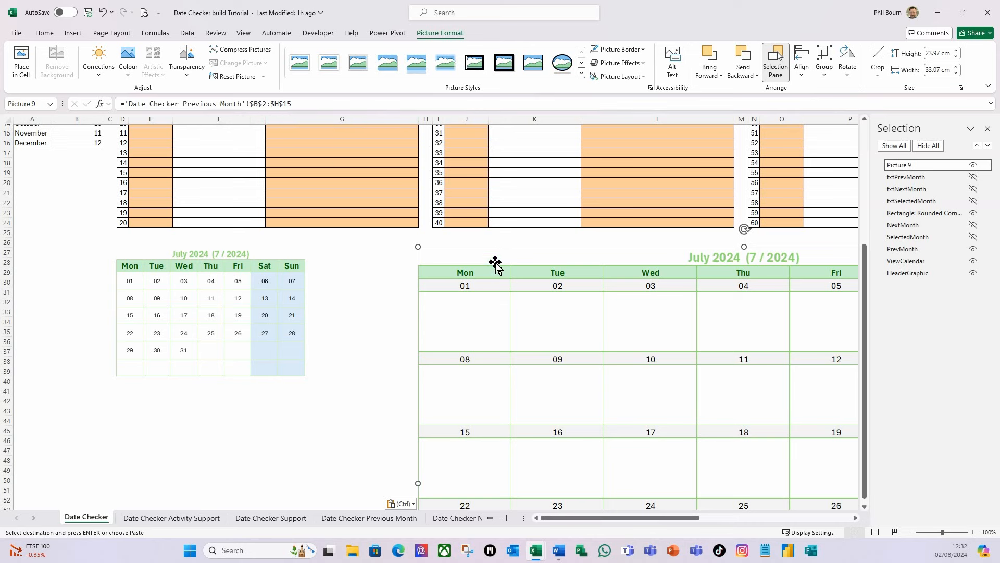
Move the linked calendar picture below the first activity table, aligned with column D, and hide the small PrevMonth calendar
{"action": "left_click_drag", "start_coordinate": [560, 266], "coordinate": [260, 257]}
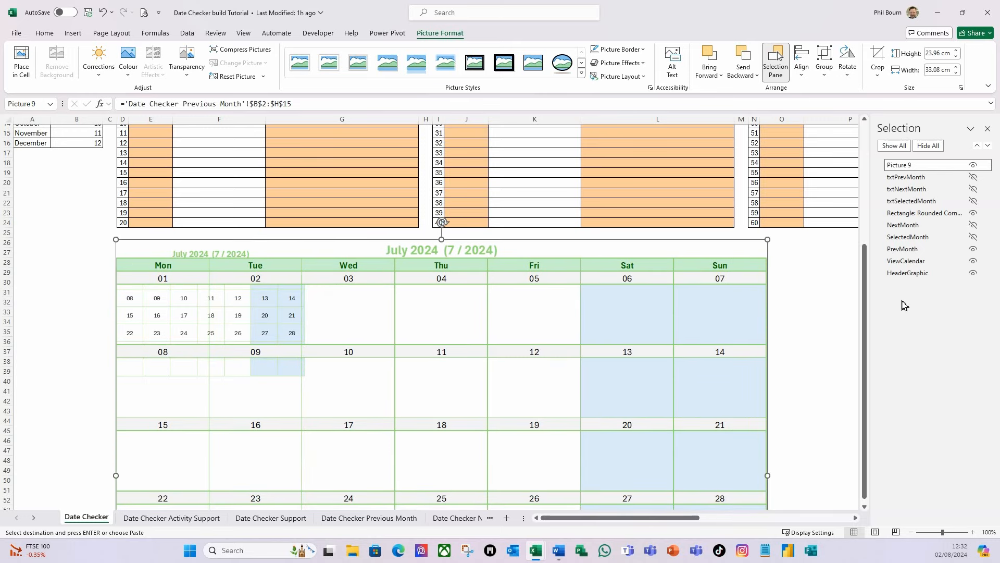
{"action": "left_click", "coordinate": [973, 250]}
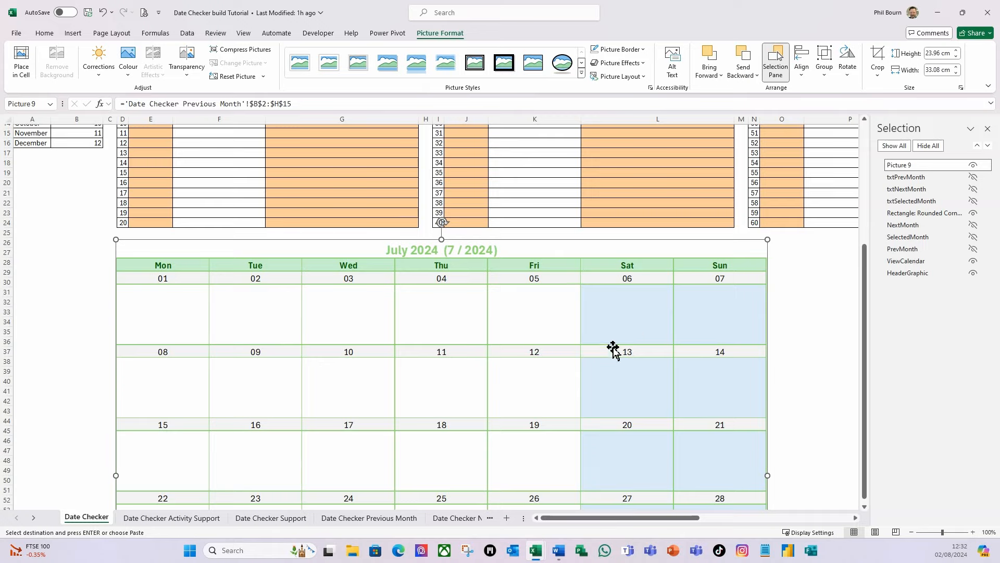
Rename the linked calendar picture CalActivity
{"action": "double_click", "coordinate": [917, 165]}
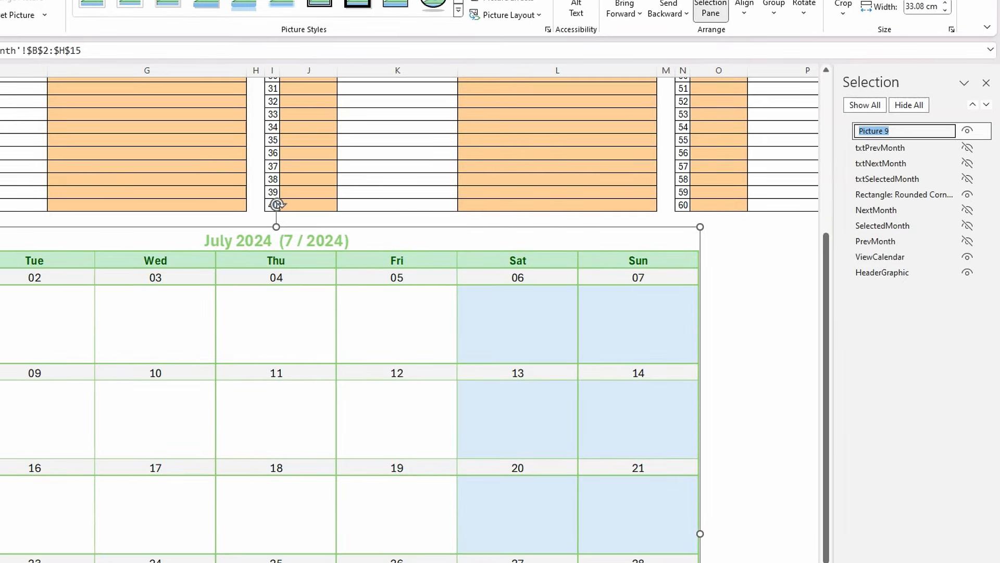
{"action": "type", "text": "CalActivity"}
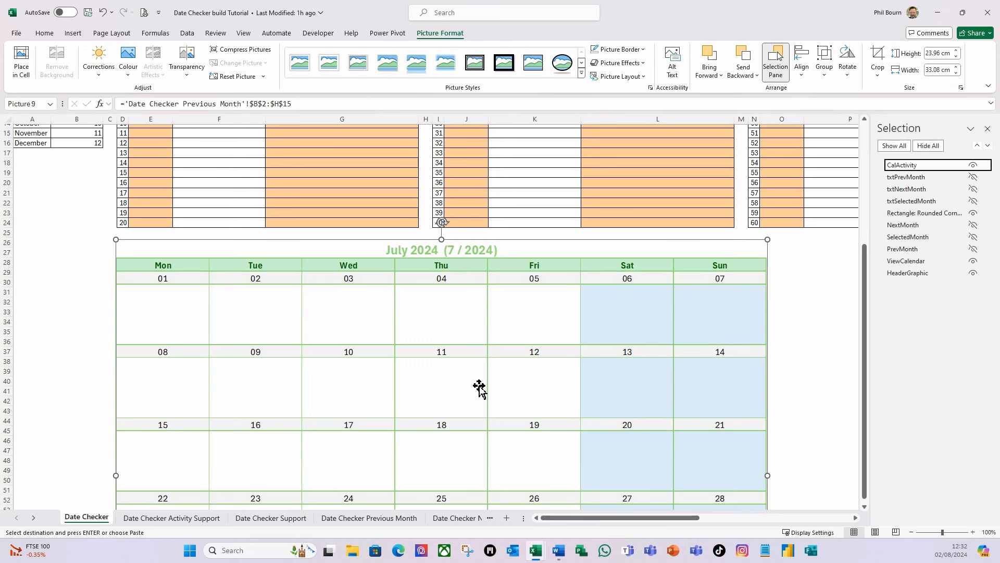
{"action": "left_click_drag", "start_coordinate": [654, 521], "coordinate": [624, 518]}
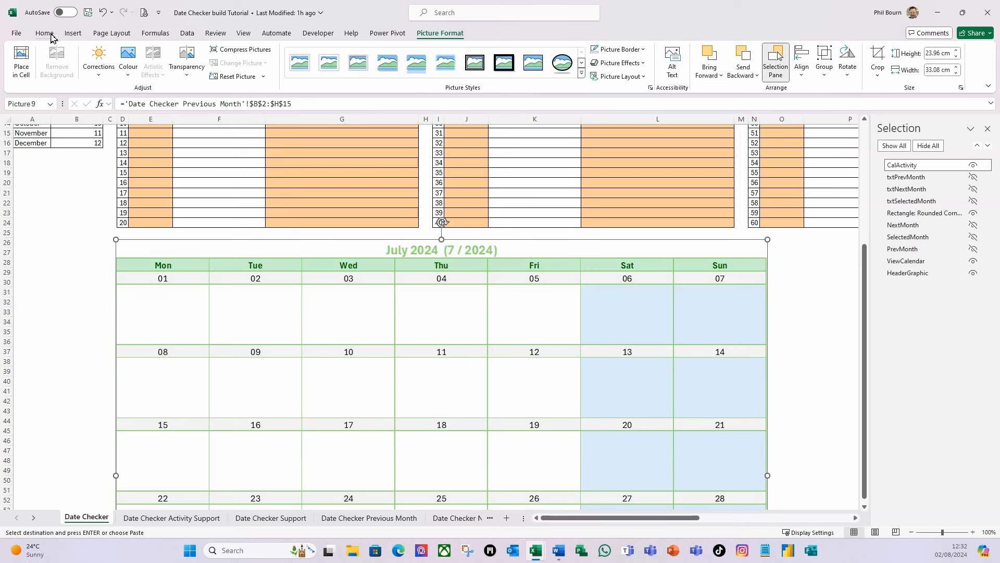
Define a workbook-level name rCalSelect that refers to =INDIRECT('Date Checker Support'!$B$10)
{"action": "left_click", "coordinate": [156, 32]}
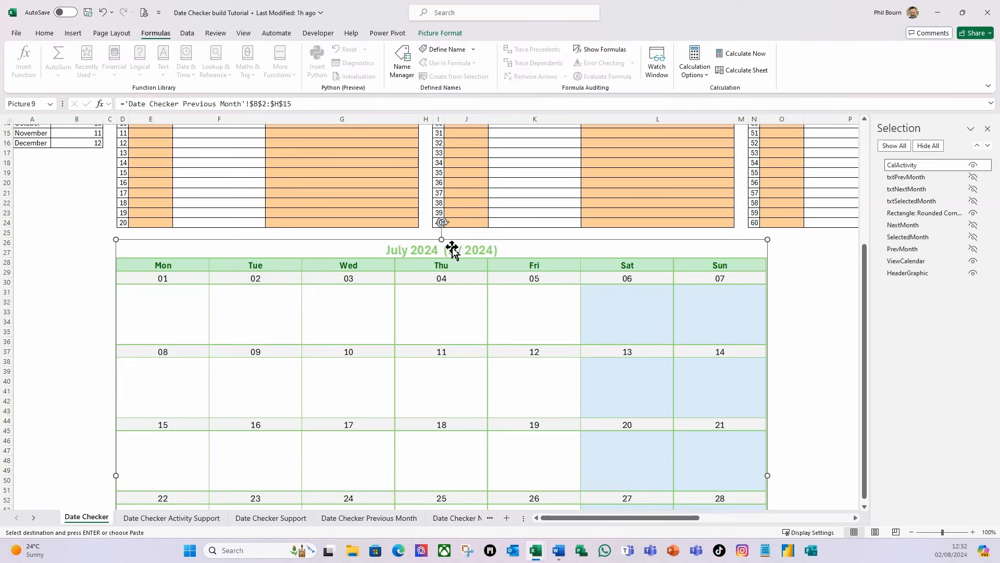
{"action": "left_click", "coordinate": [402, 67]}
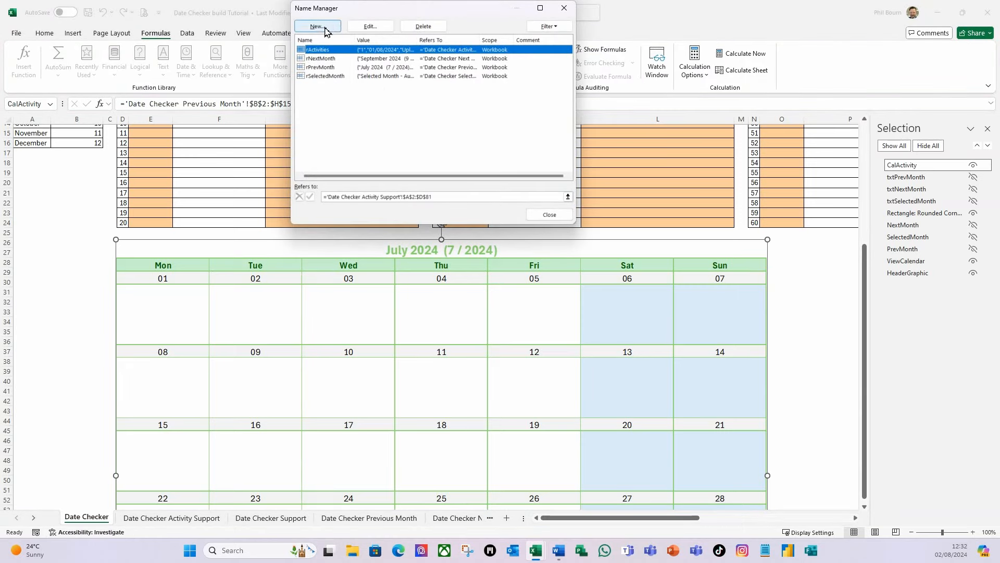
{"action": "left_click_drag", "start_coordinate": [391, 10], "coordinate": [394, 58]}
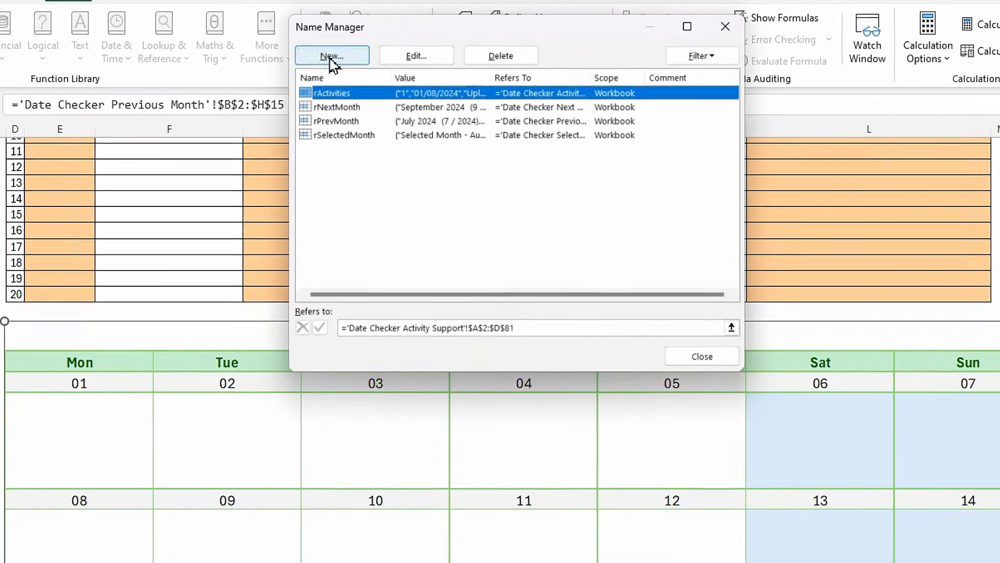
{"action": "left_click", "coordinate": [328, 62]}
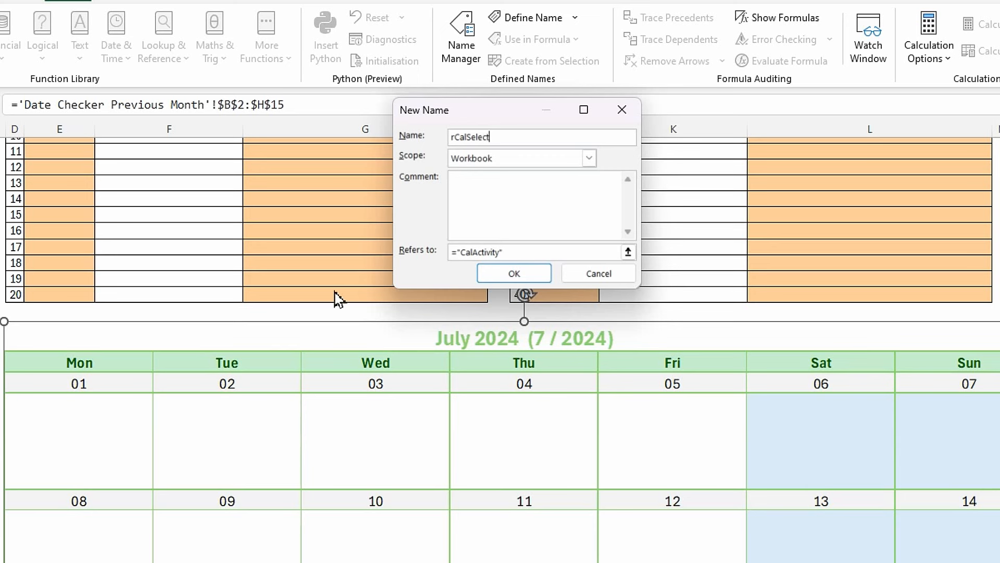
{"action": "left_click", "coordinate": [526, 255]}
{"action": "left_click_drag", "start_coordinate": [527, 254], "coordinate": [428, 248]}
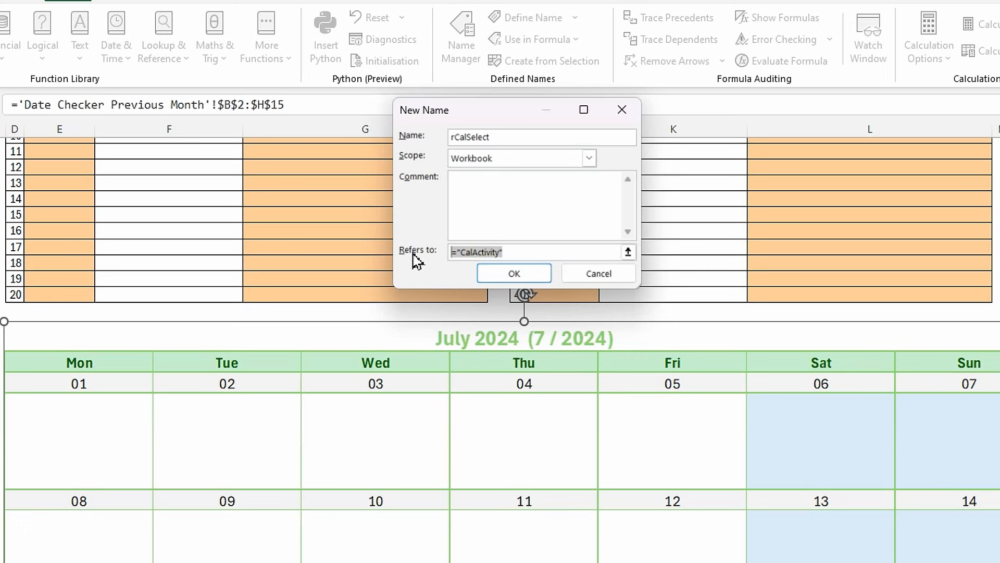
{"action": "type", "text": "=indirect("}
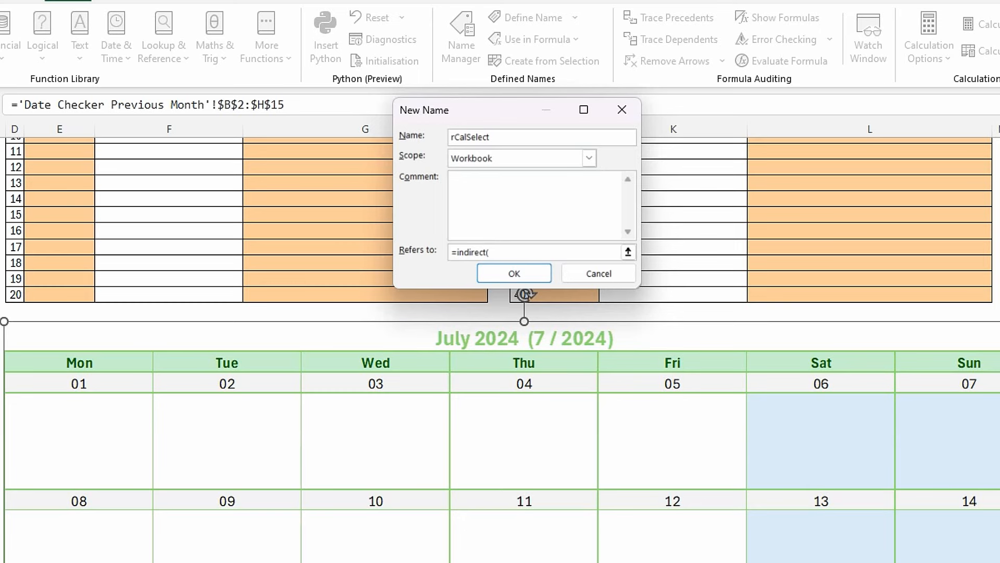
{"action": "left_click", "coordinate": [364, 560]}
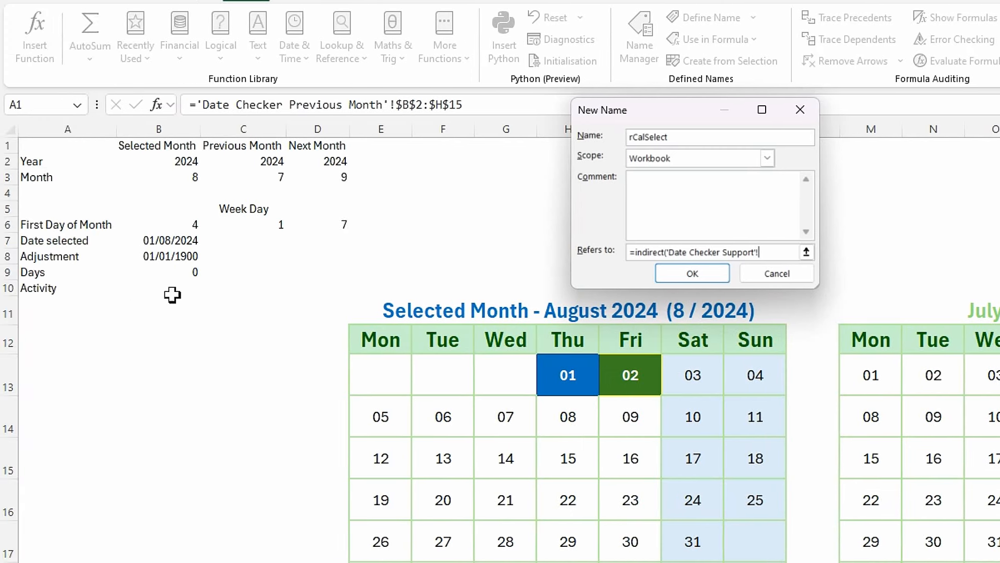
{"action": "left_click", "coordinate": [180, 293]}
{"action": "left_click", "coordinate": [714, 275]}
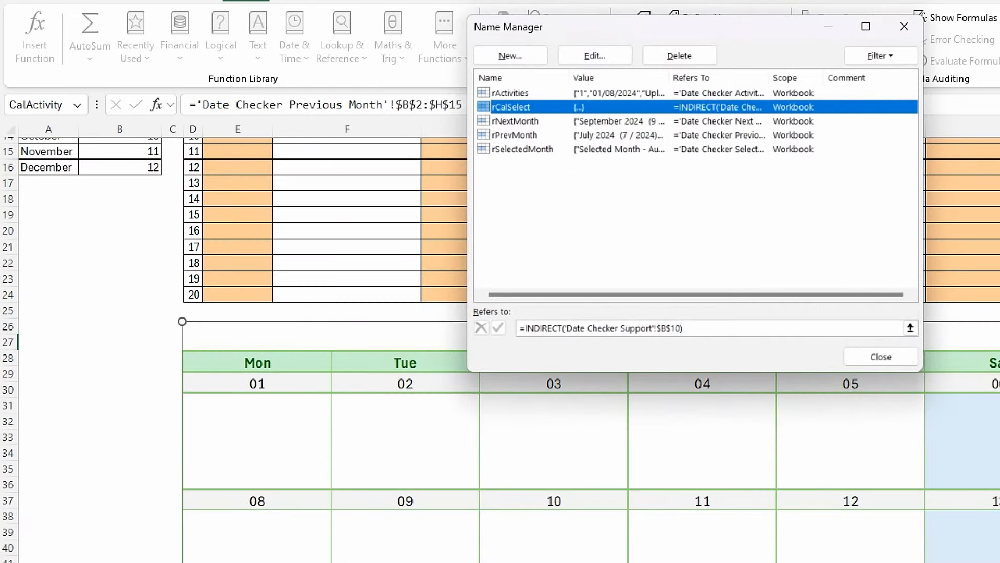
{"action": "left_click", "coordinate": [881, 358]}
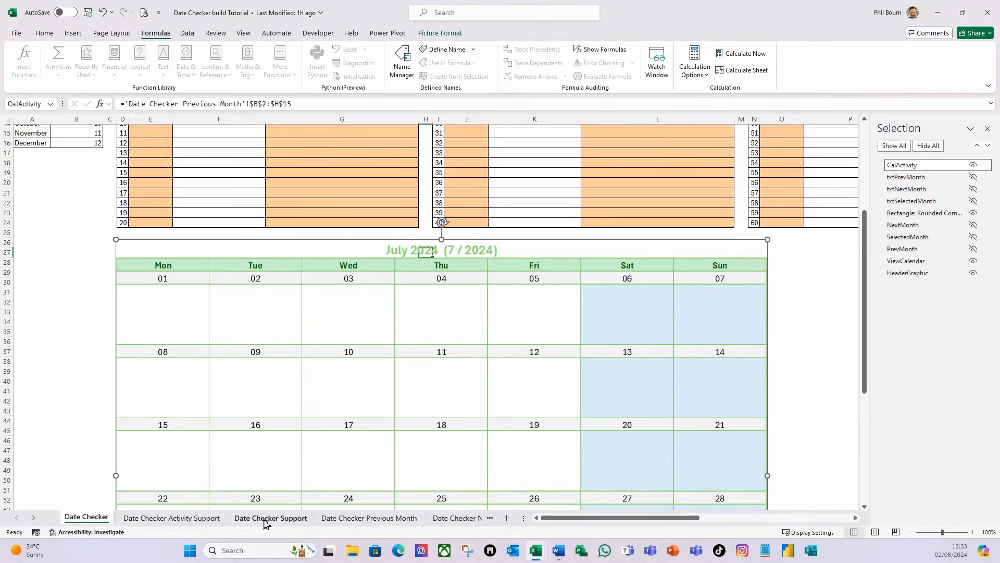
Enter rSelectedMonth as the Activity value in cell B10 of the Date Checker Support sheet
{"action": "left_click", "coordinate": [266, 518]}
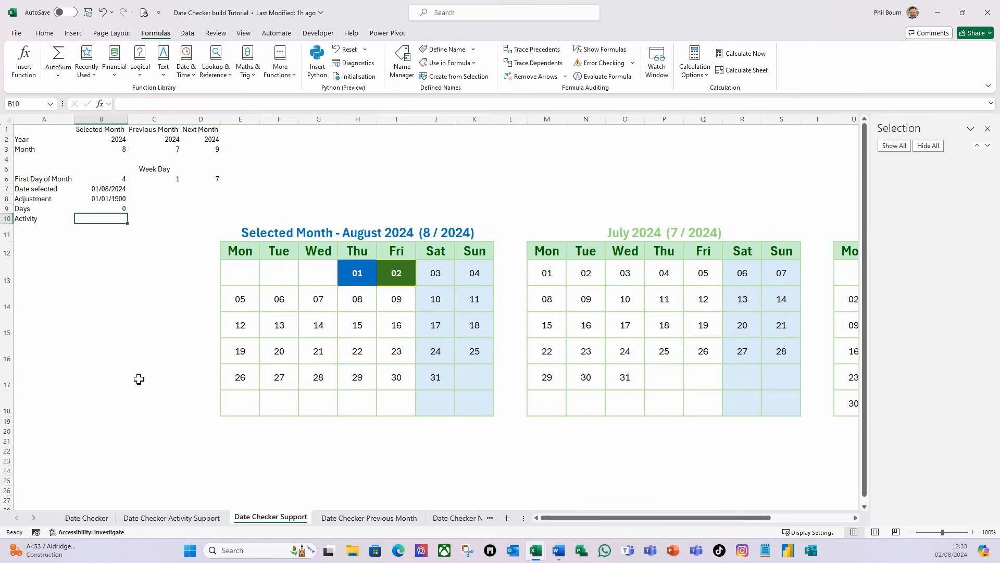
{"action": "type", "text": "r"}
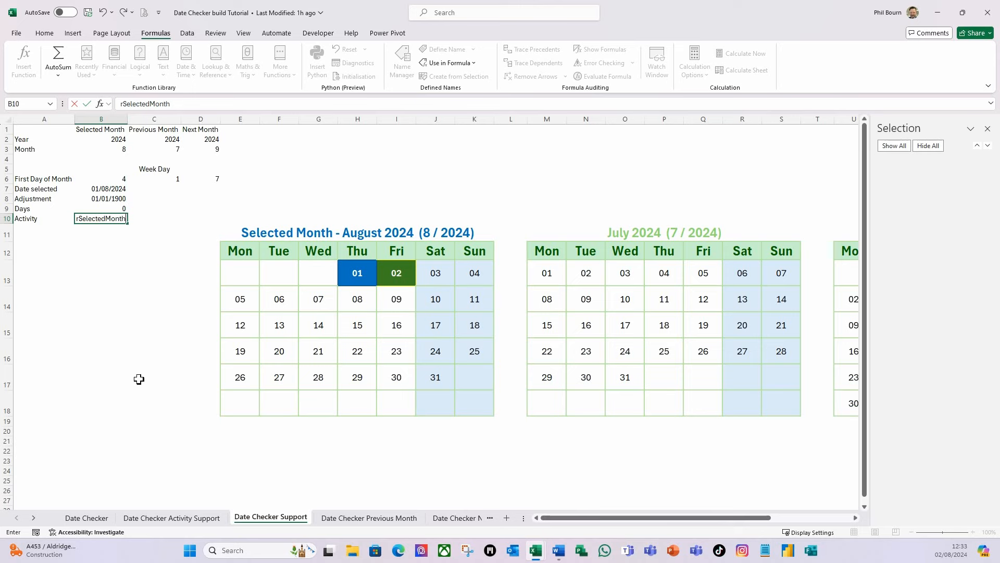
{"action": "type", "text": "SelectedMonth"}
{"action": "key", "text": "Return"}
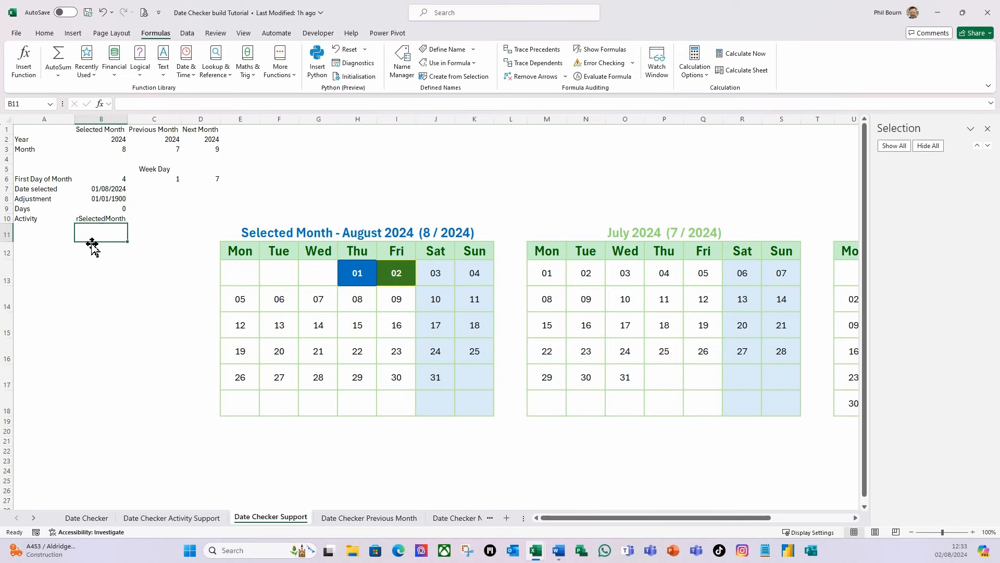
On the Date Checker sheet, change the CalActivity picture's linked reference to =rCalSelect
{"action": "left_click", "coordinate": [106, 523]}
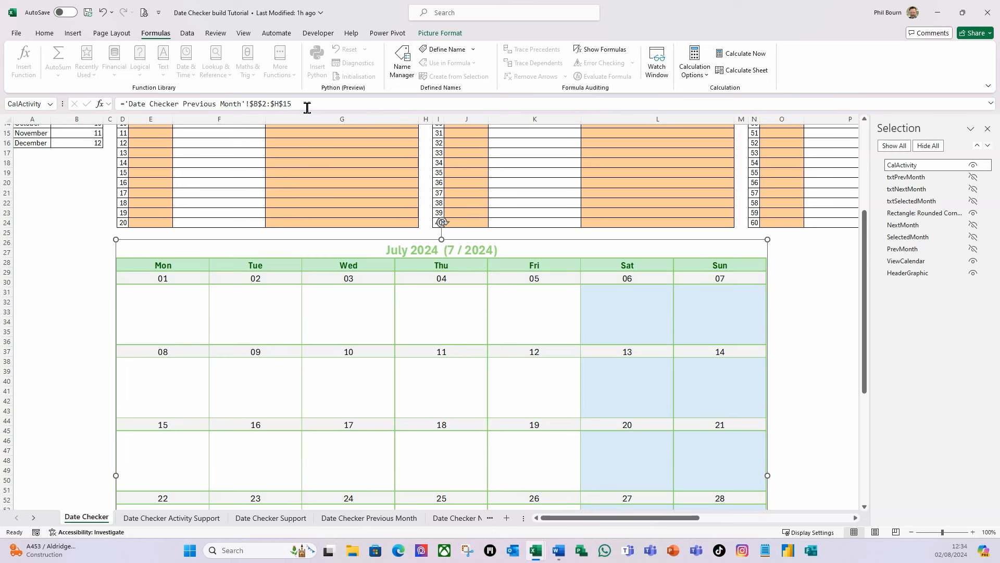
{"action": "left_click_drag", "start_coordinate": [309, 103], "coordinate": [141, 121]}
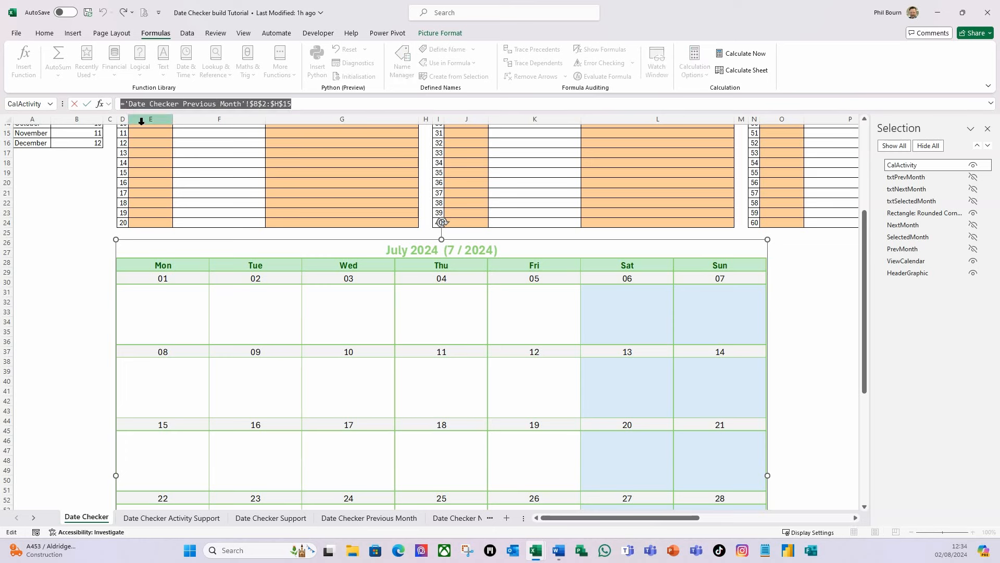
{"action": "type", "text": "=r"}
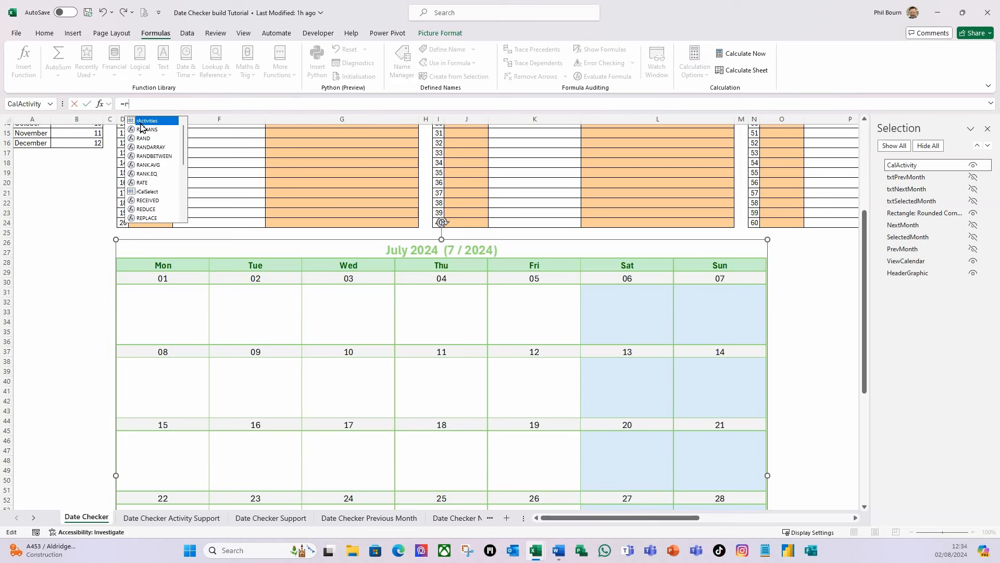
{"action": "type", "text": "CalSelect"}
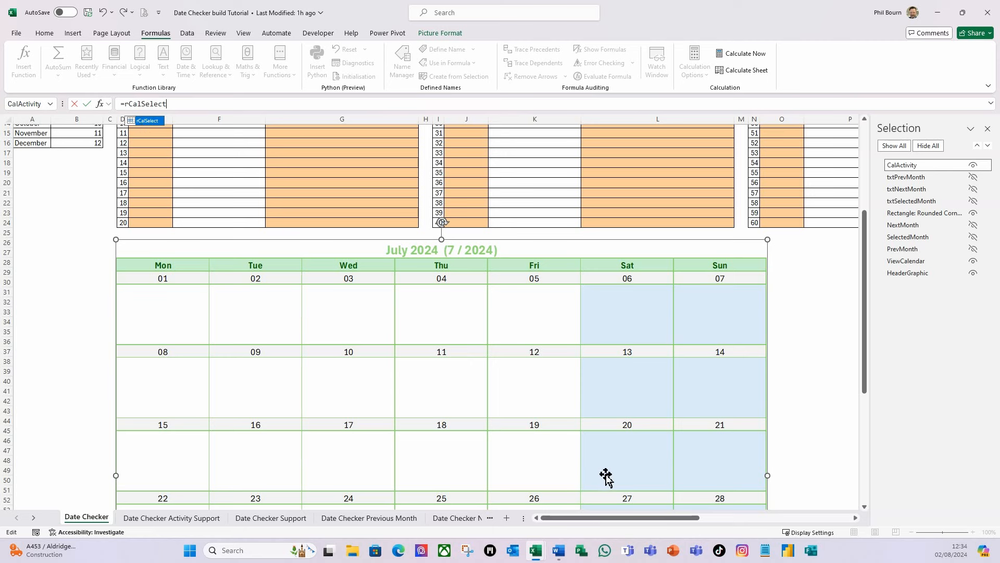
{"action": "key", "text": "Return"}
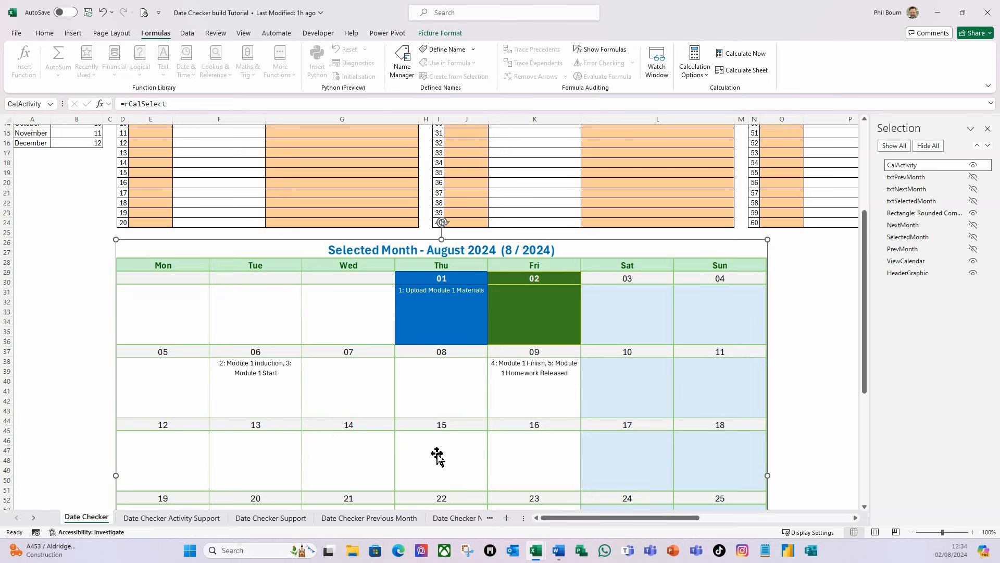
Set the CalActivity picture's properties to Don't move or size with cells
{"action": "key", "text": "ctrl+1"}
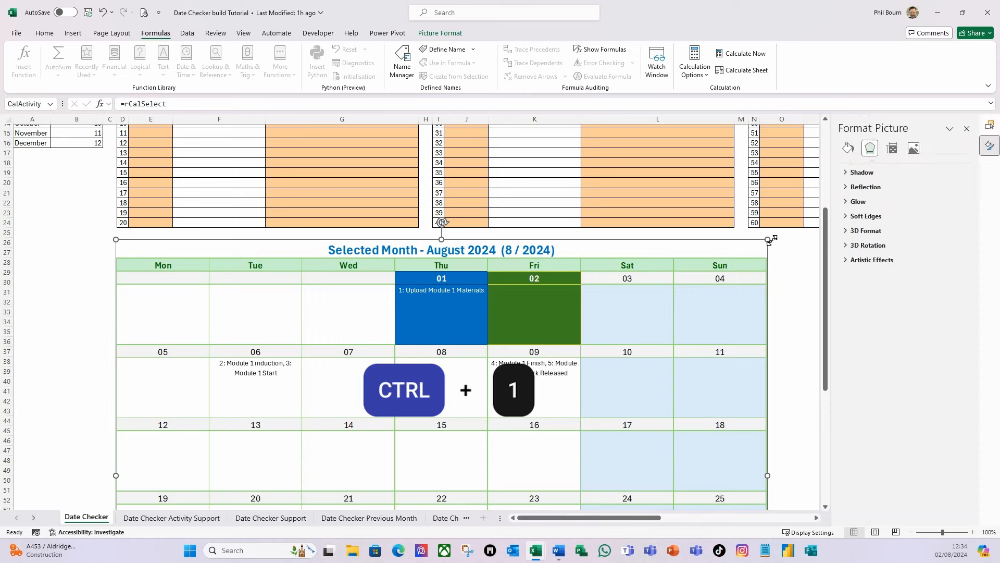
{"action": "left_click", "coordinate": [891, 151]}
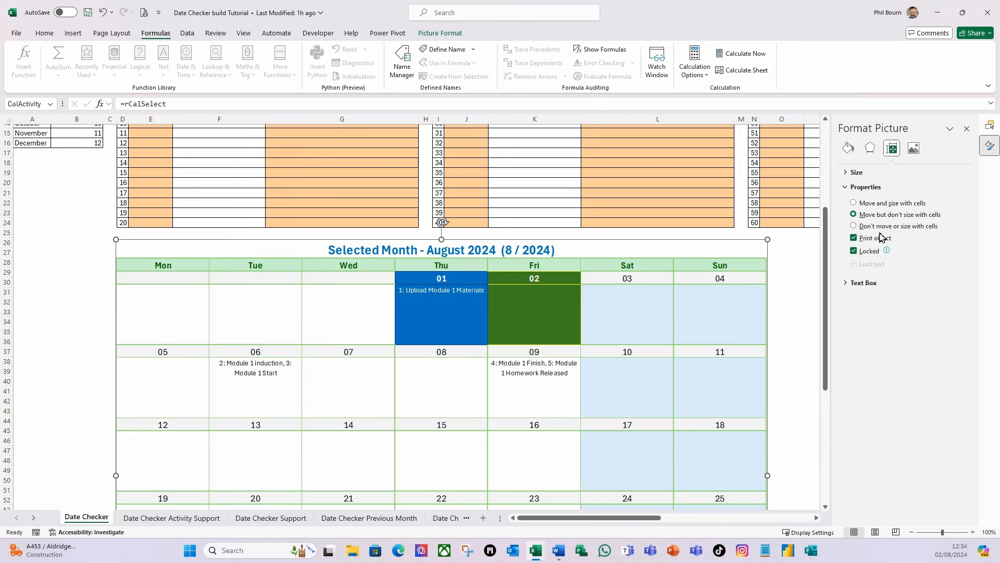
{"action": "left_click", "coordinate": [854, 226]}
{"action": "left_click", "coordinate": [989, 125]}
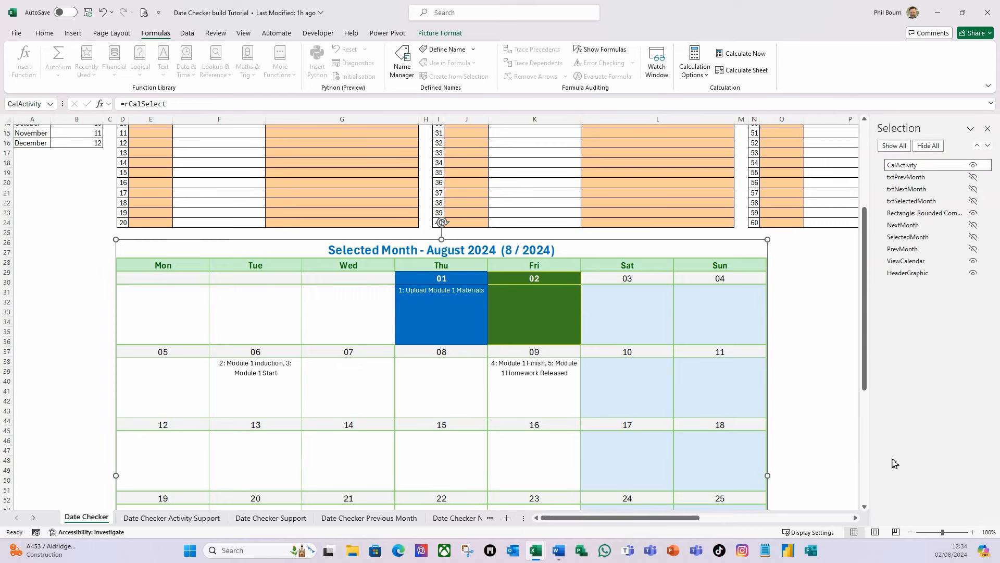
Draw a rounded rectangle about 7.17 cm wide and 1.89 cm high beside the calendar near P27, labelled HIDE ACTIVITY
{"action": "left_click_drag", "start_coordinate": [694, 523], "coordinate": [731, 516]}
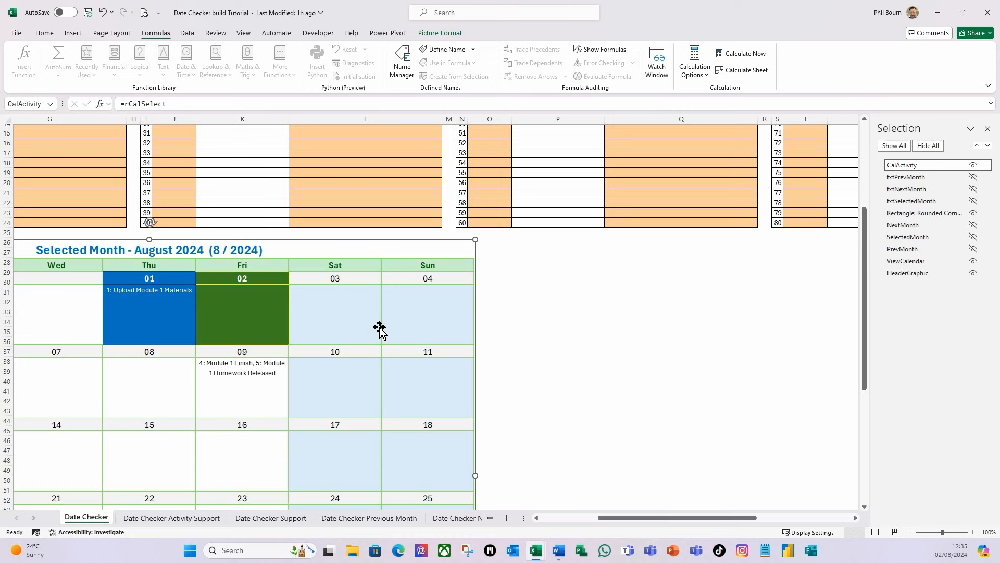
{"action": "left_click", "coordinate": [553, 285]}
{"action": "left_click", "coordinate": [545, 254]}
{"action": "left_click", "coordinate": [72, 35]}
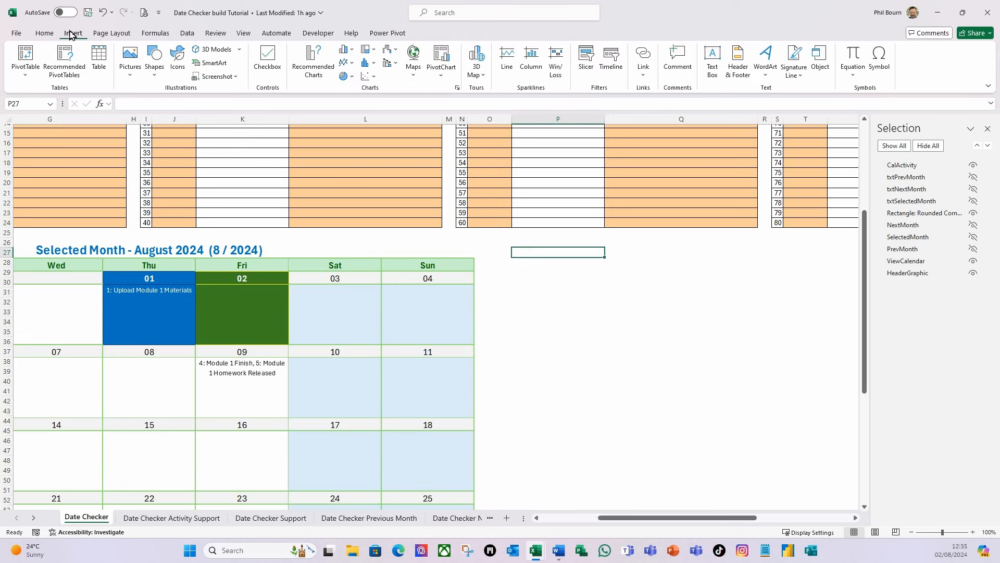
{"action": "left_click", "coordinate": [154, 76]}
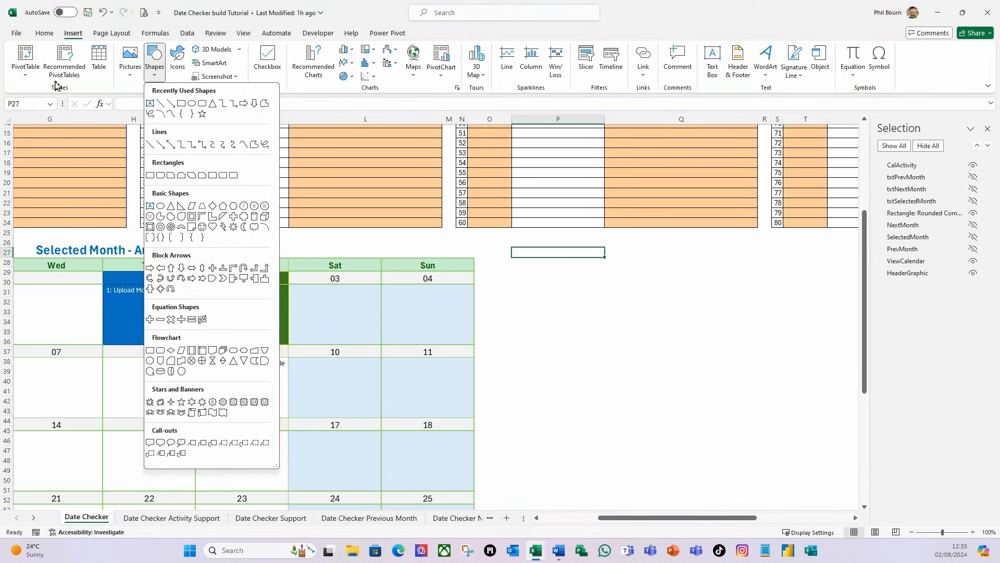
{"action": "left_click", "coordinate": [202, 105]}
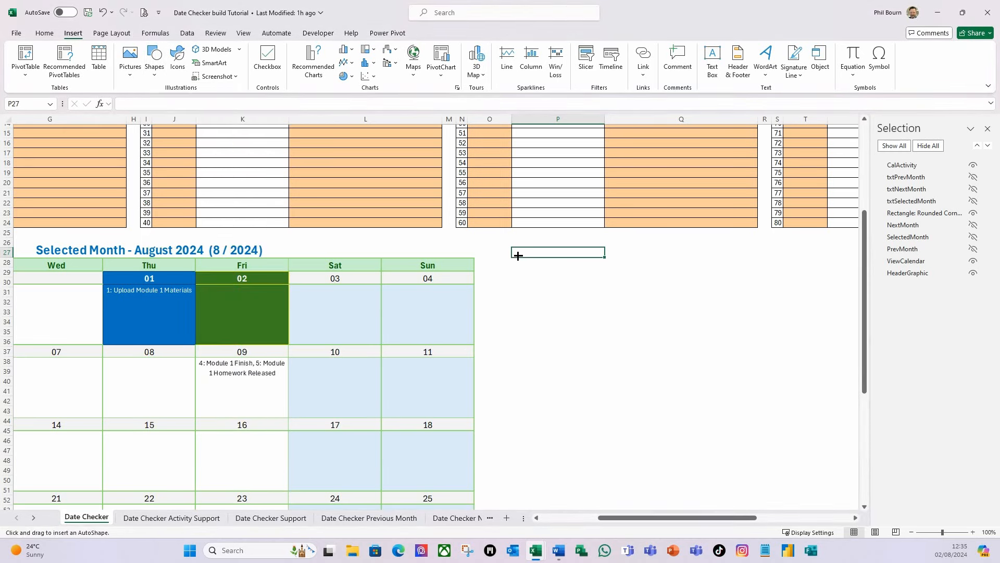
{"action": "left_click_drag", "start_coordinate": [510, 252], "coordinate": [649, 288]}
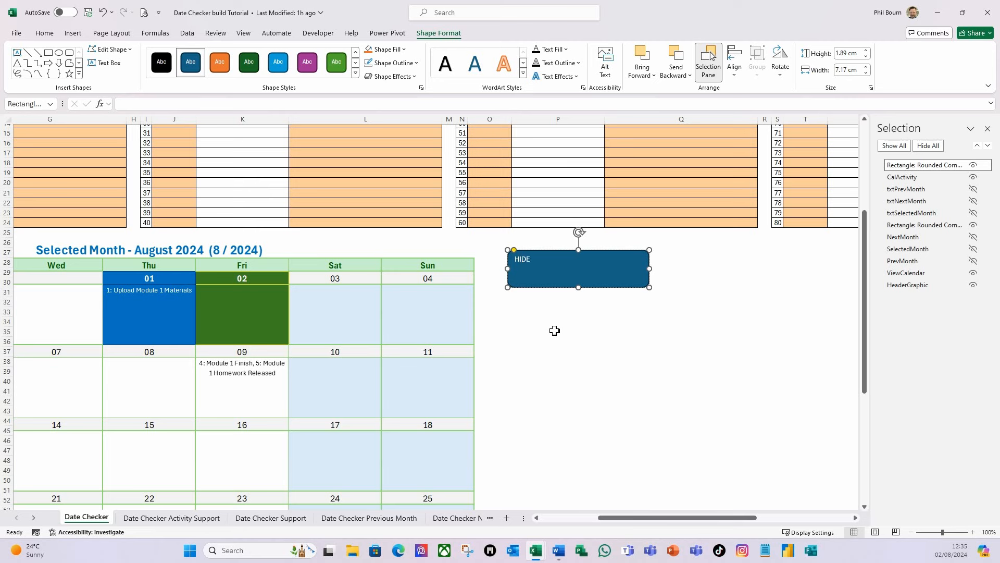
{"action": "type", "text": "CTIVITY"}
Set the HIDE ACTIVITY label's font size to 20 and give its rectangle the solid purple shape style
{"action": "left_click", "coordinate": [45, 34]}
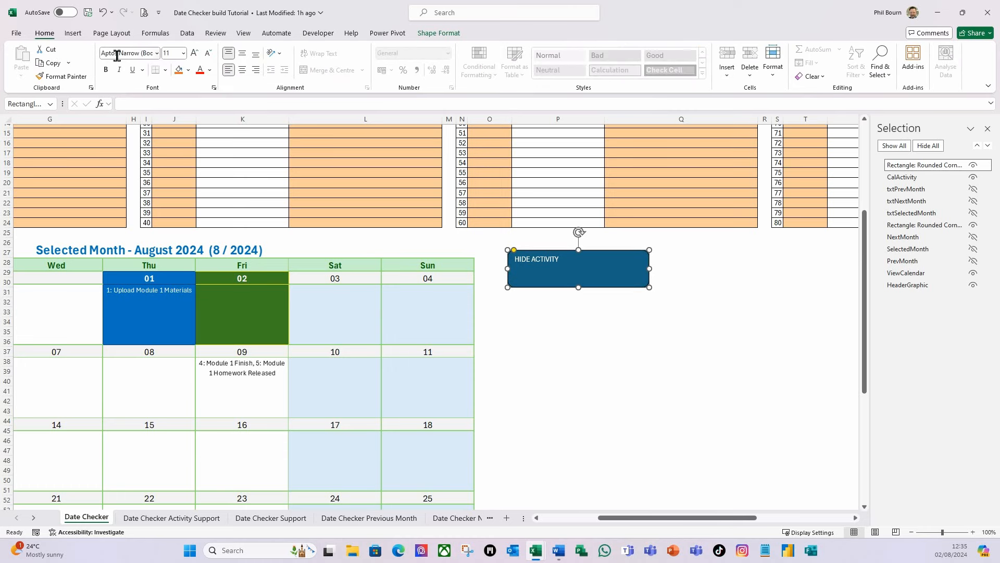
{"action": "left_click", "coordinate": [183, 54]}
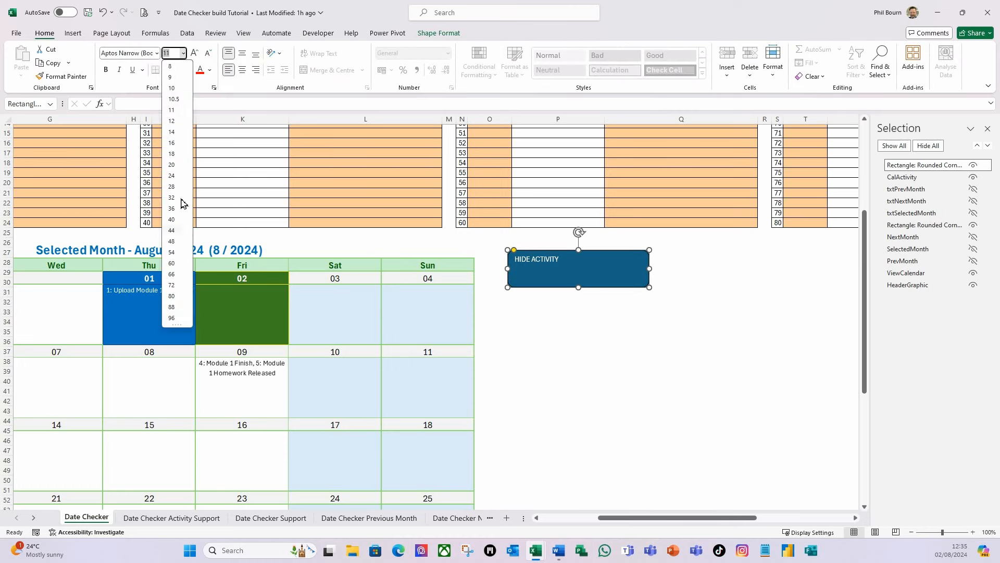
{"action": "left_click", "coordinate": [175, 167]}
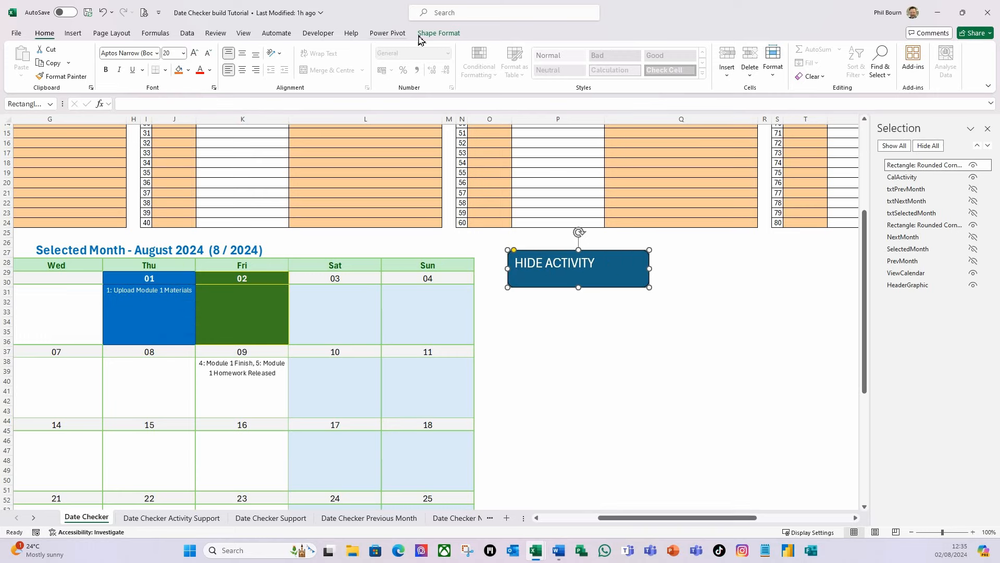
{"action": "left_click", "coordinate": [439, 34]}
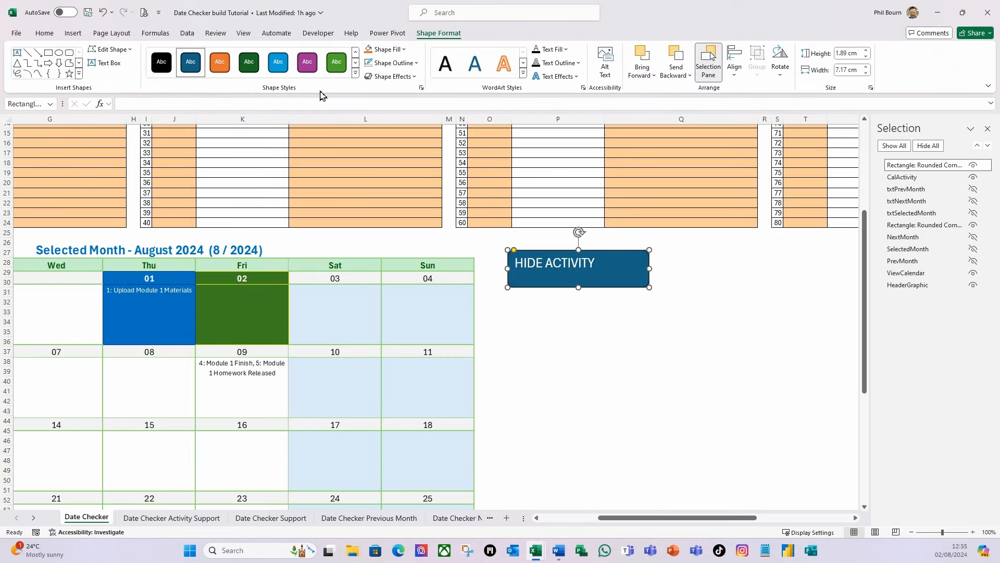
{"action": "left_click", "coordinate": [307, 62]}
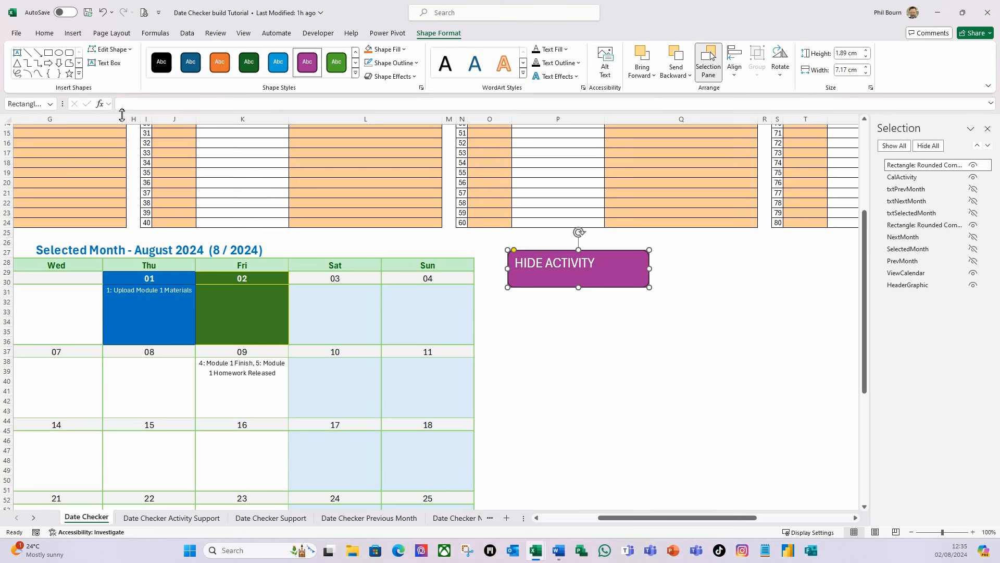
Make the HIDE ACTIVITY text bold and centre it horizontally and vertically within the shape
{"action": "left_click", "coordinate": [44, 33]}
{"action": "left_click", "coordinate": [105, 71]}
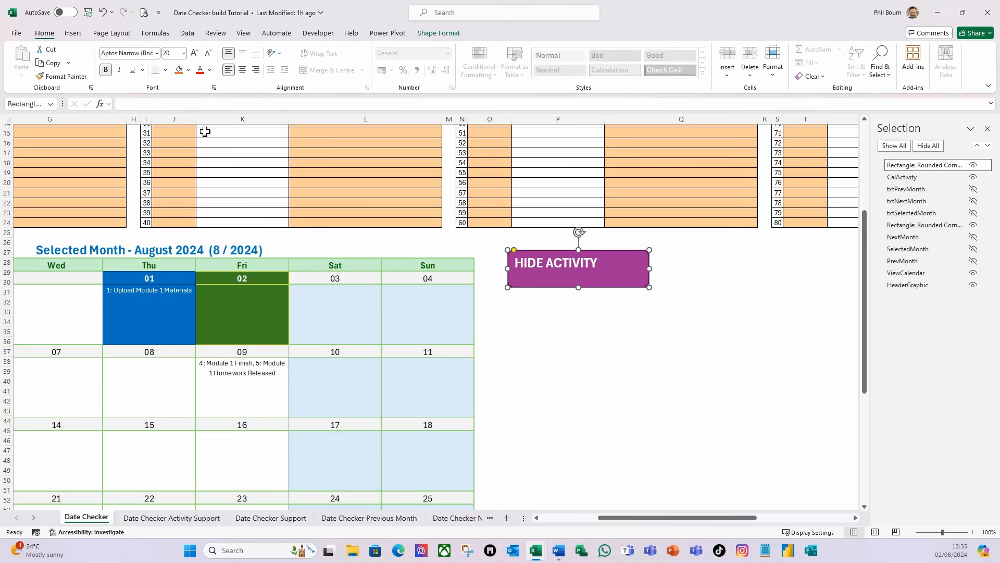
{"action": "left_click", "coordinate": [242, 70]}
{"action": "left_click", "coordinate": [244, 54]}
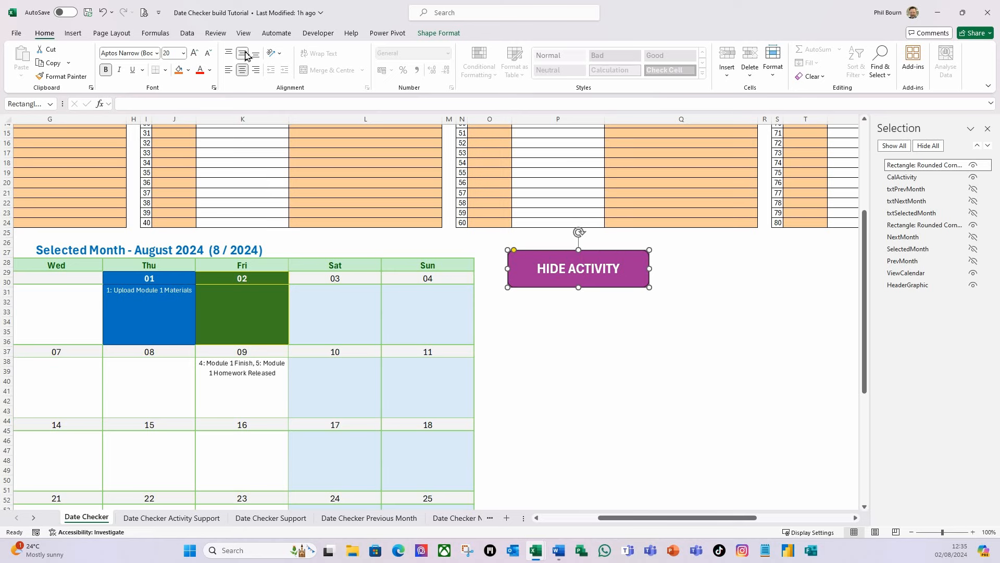
Apply the first bevelled Preset shape effect to the HIDE ACTIVITY rectangle and deselect it
{"action": "left_click", "coordinate": [441, 35]}
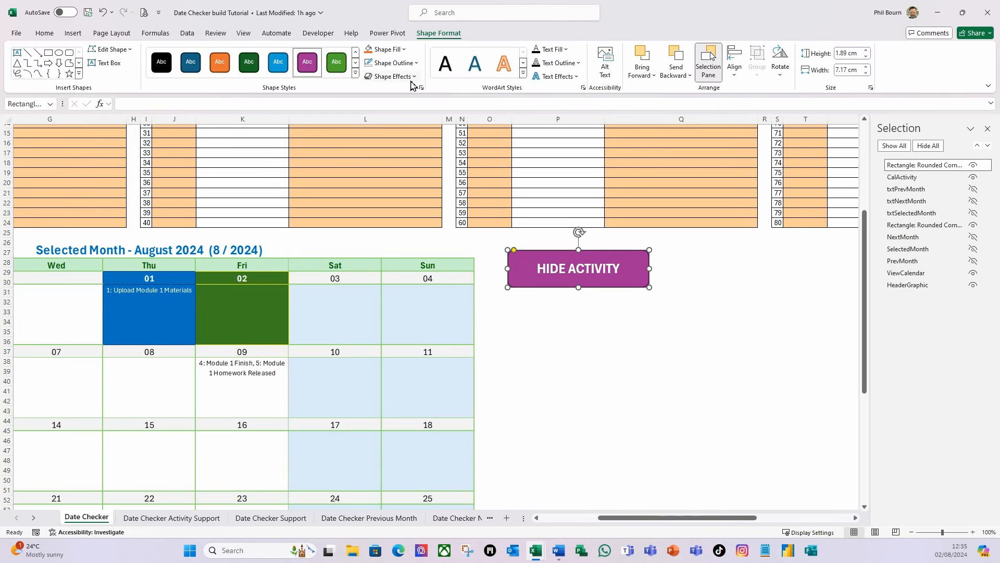
{"action": "left_click", "coordinate": [415, 77]}
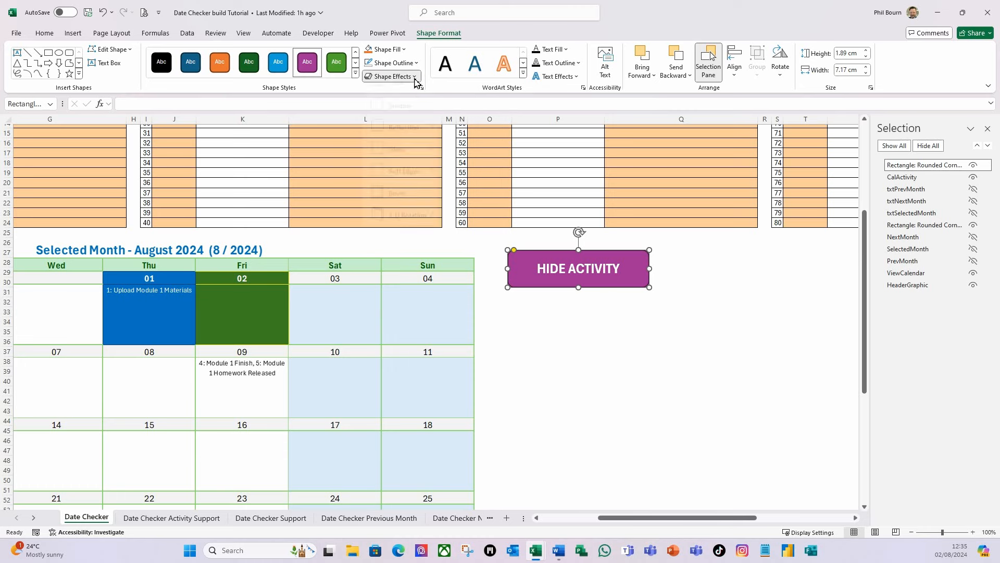
{"action": "mouse_move", "coordinate": [409, 100]}
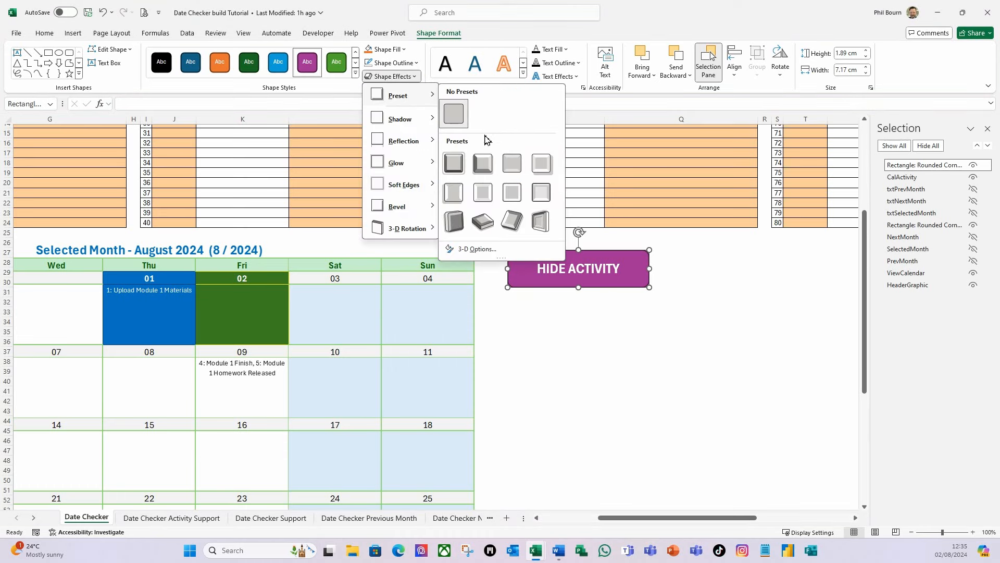
{"action": "left_click", "coordinate": [454, 165]}
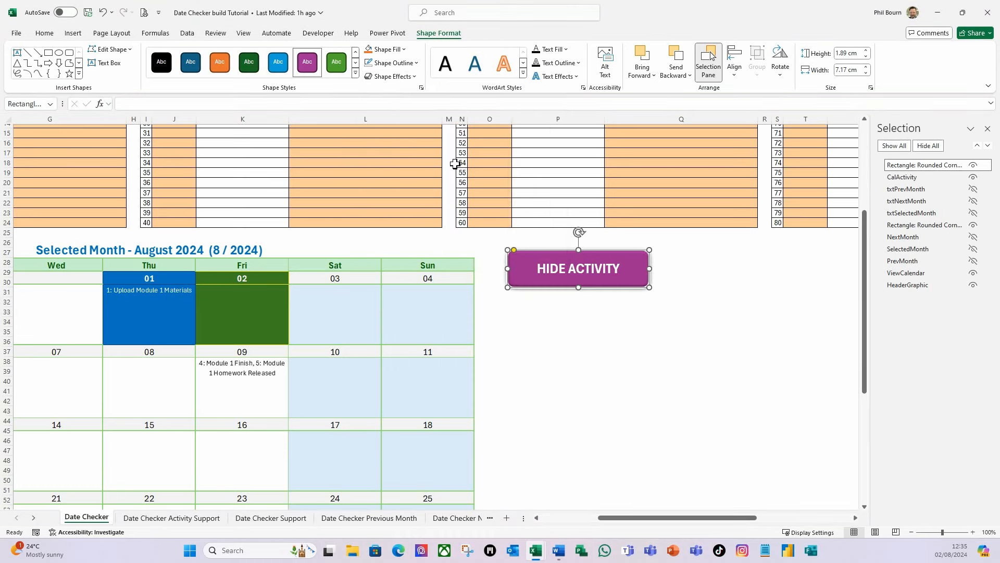
{"action": "left_click", "coordinate": [587, 352]}
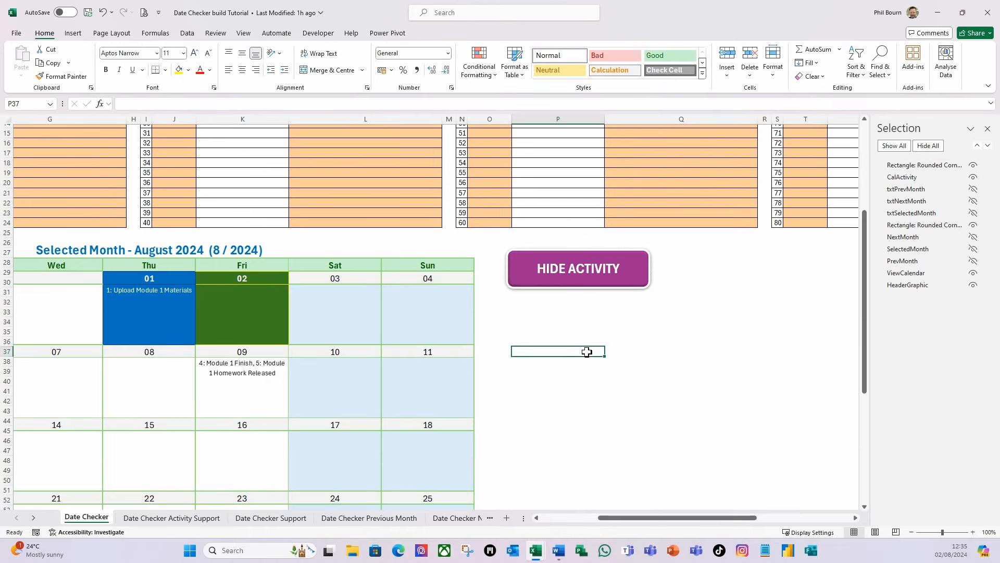
Rename the HIDE ACTIVITY rounded rectangle object as Hide_Activity
{"action": "left_click", "coordinate": [619, 281]}
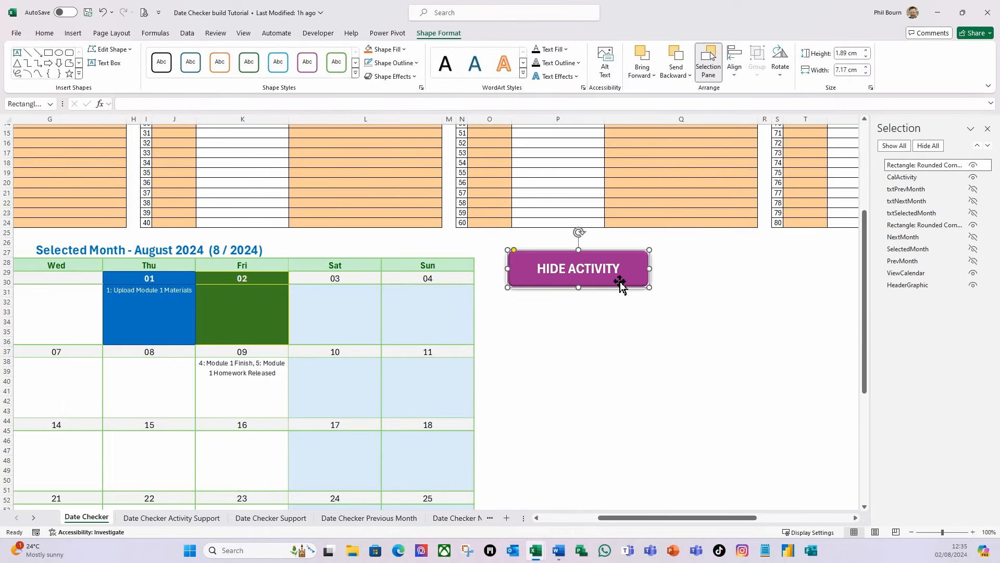
{"action": "left_click", "coordinate": [896, 165]}
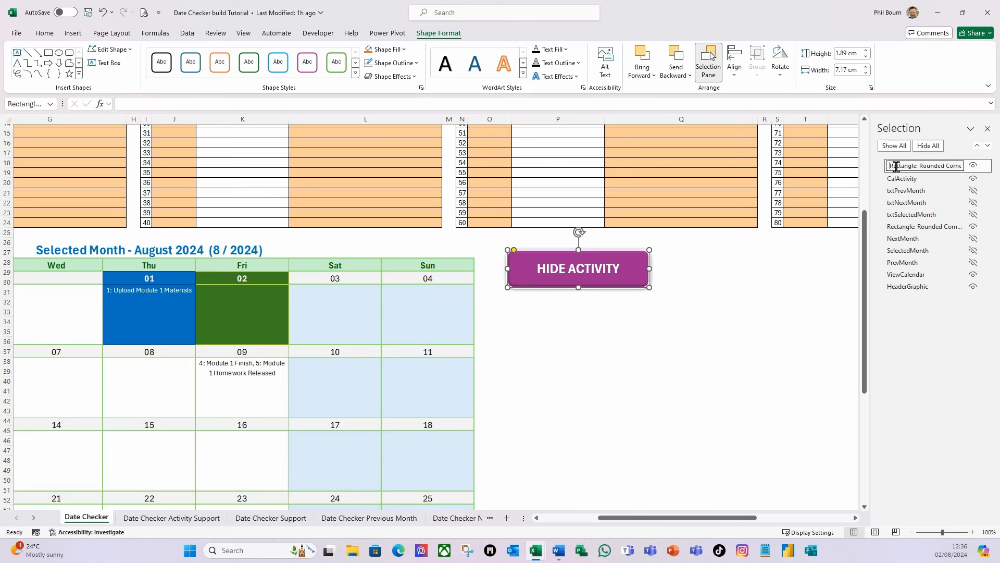
{"action": "double_click", "coordinate": [892, 166]}
{"action": "left_click_drag", "start_coordinate": [892, 167], "coordinate": [959, 167]}
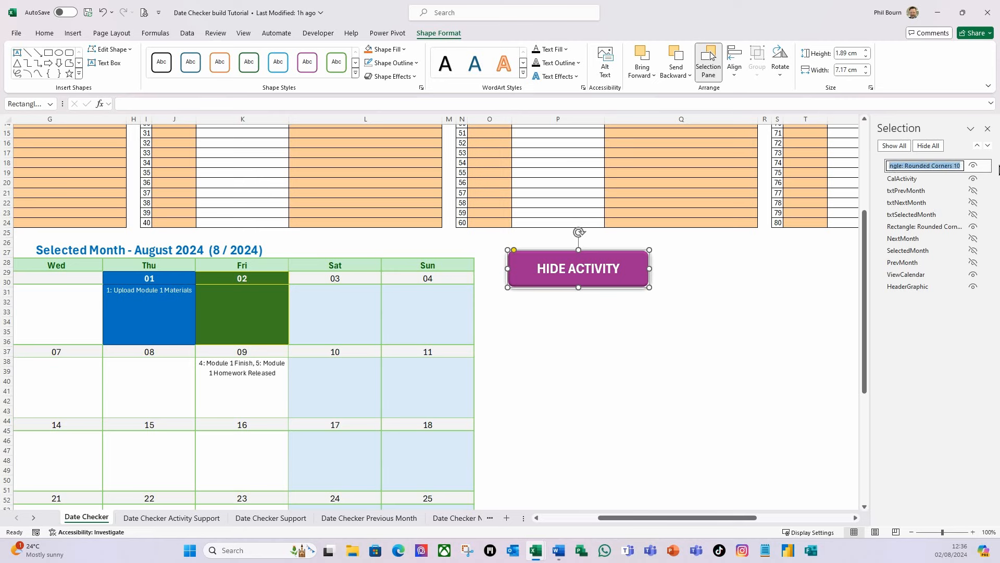
{"action": "key", "text": "Escape"}
{"action": "left_click", "coordinate": [893, 166]}
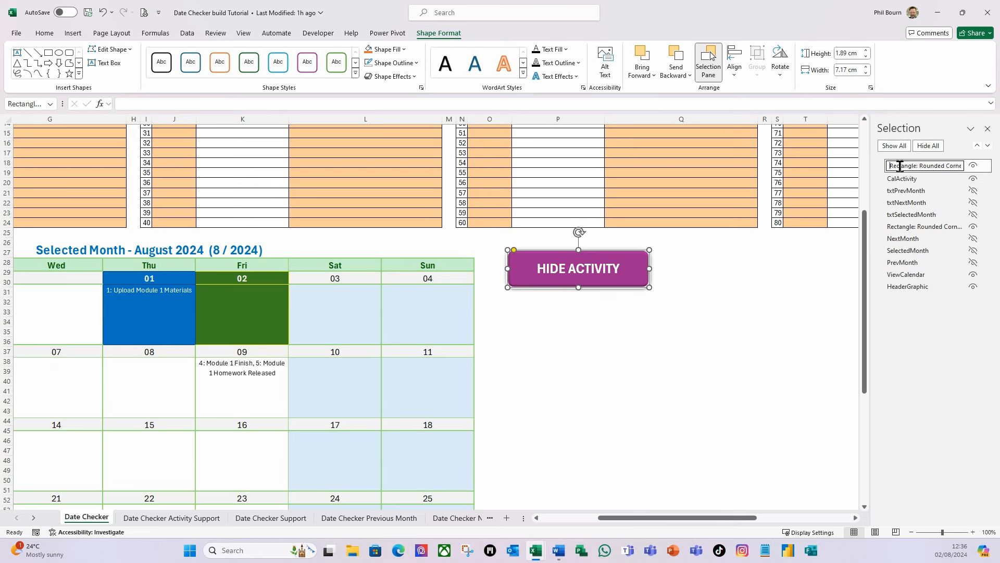
{"action": "left_click_drag", "start_coordinate": [892, 167], "coordinate": [987, 195]}
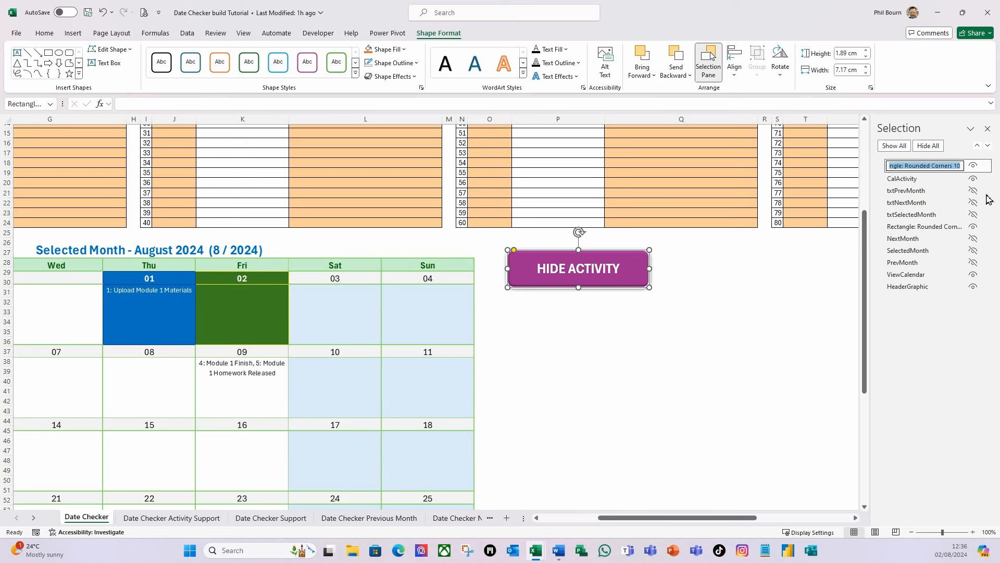
{"action": "type", "text": "hi"}
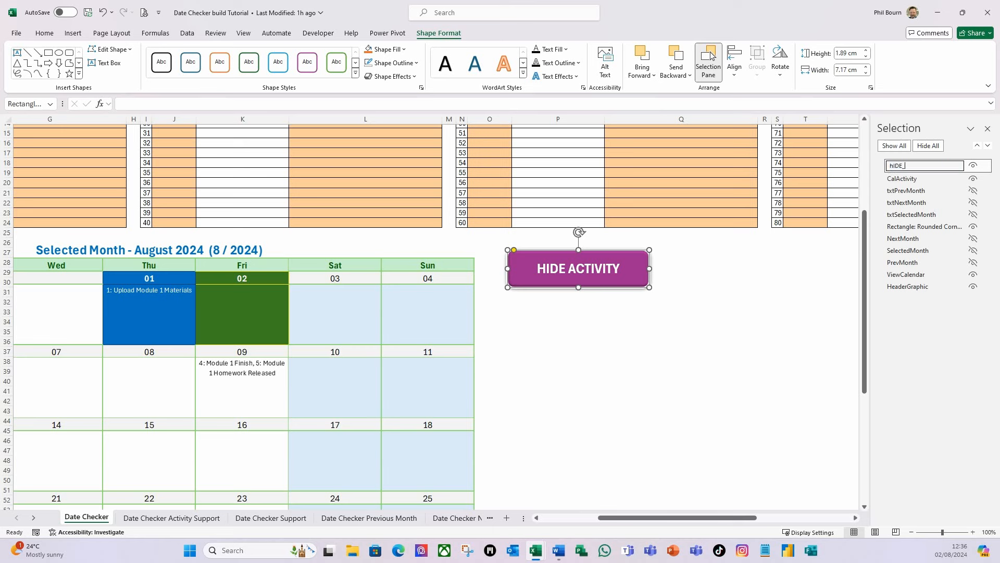
{"action": "key", "text": "BackSpace"}
{"action": "key", "text": "BackSpace"}
{"action": "key", "text": "BackSpace"}
{"action": "type", "text": "Hide_Activity"}
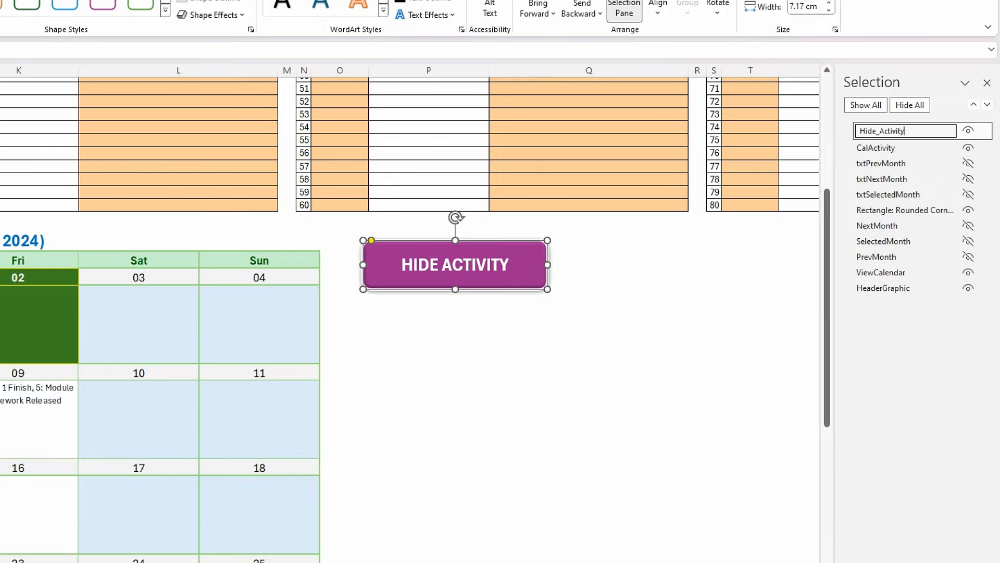
{"action": "key", "text": "Return"}
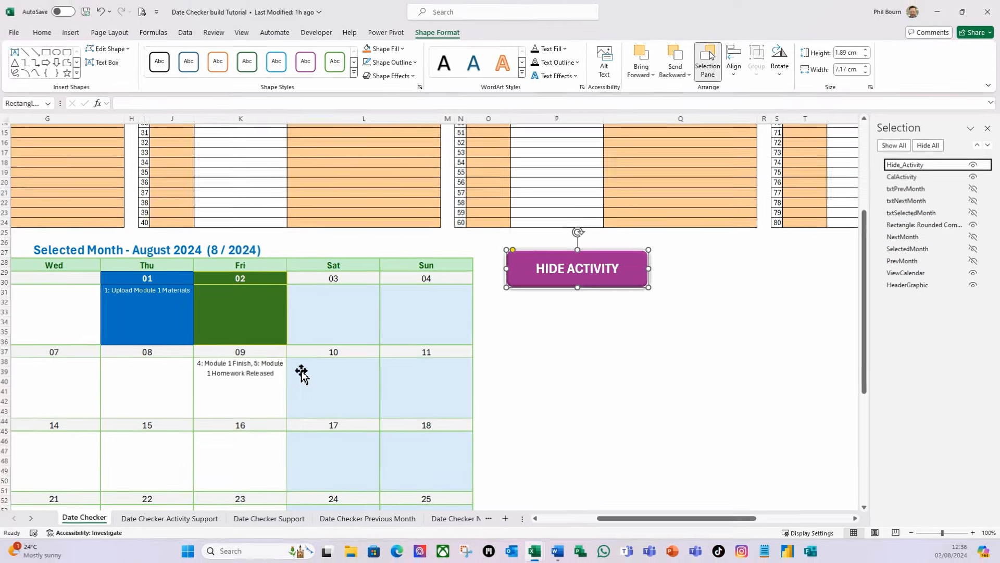